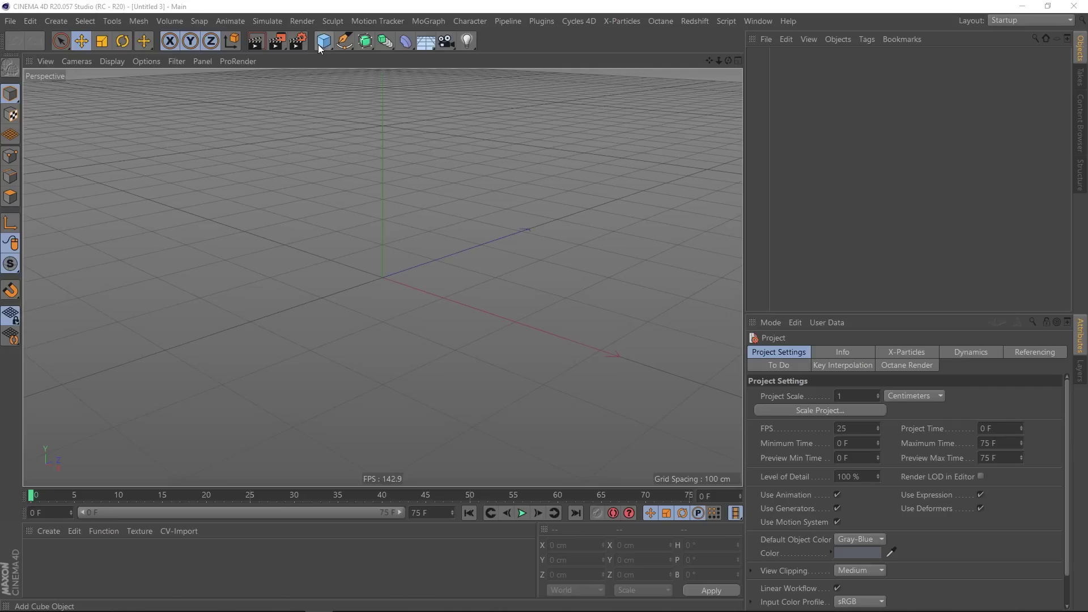
Add a Sphere primitive to the scene and set its segments to 200
click(322, 43)
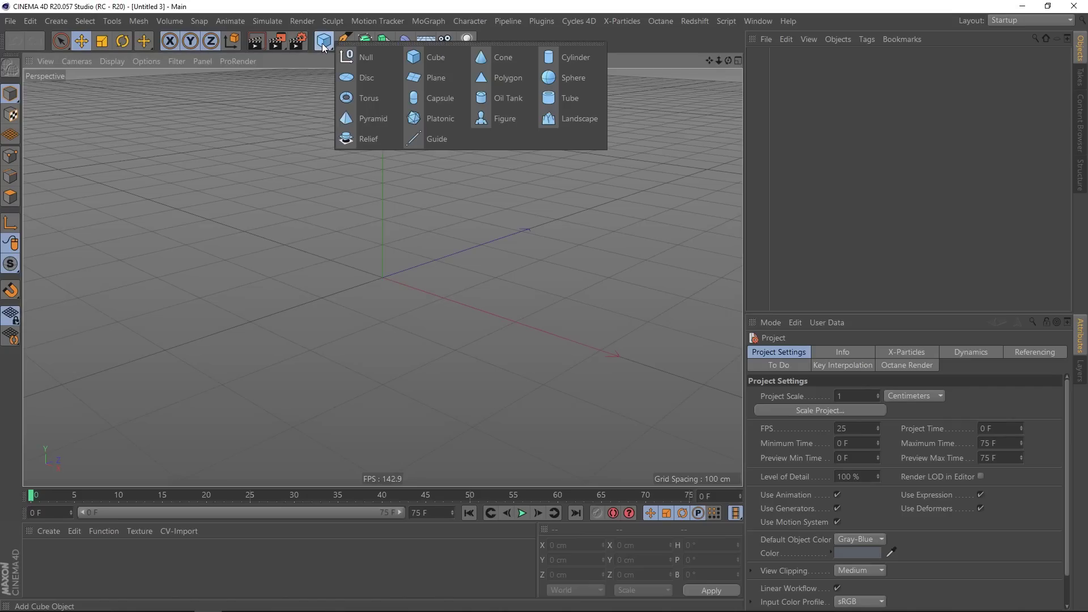
click(570, 81)
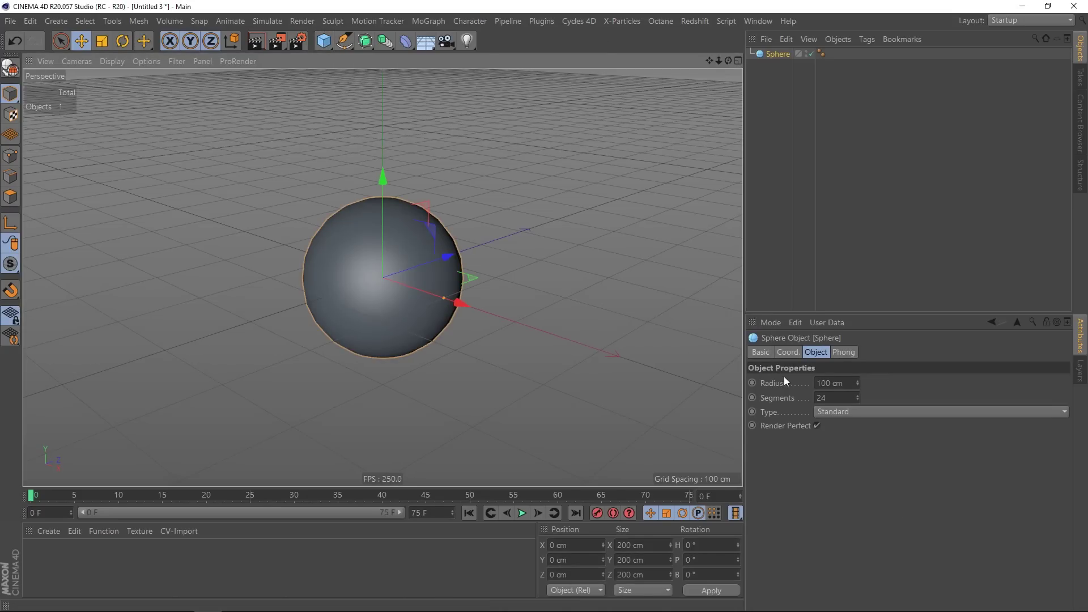
click(834, 399)
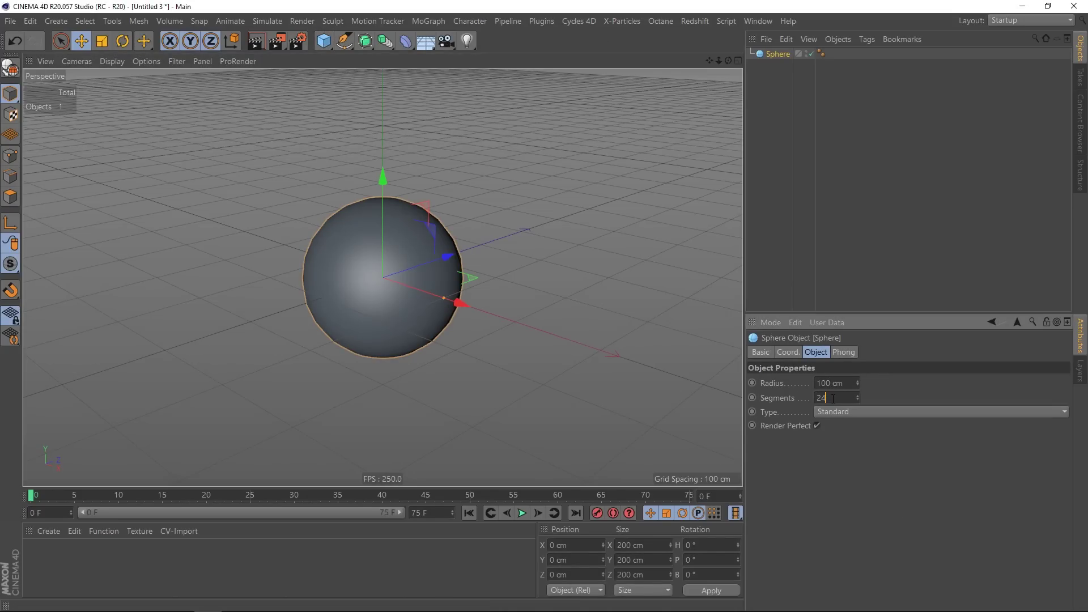
text(200)
key(Return)
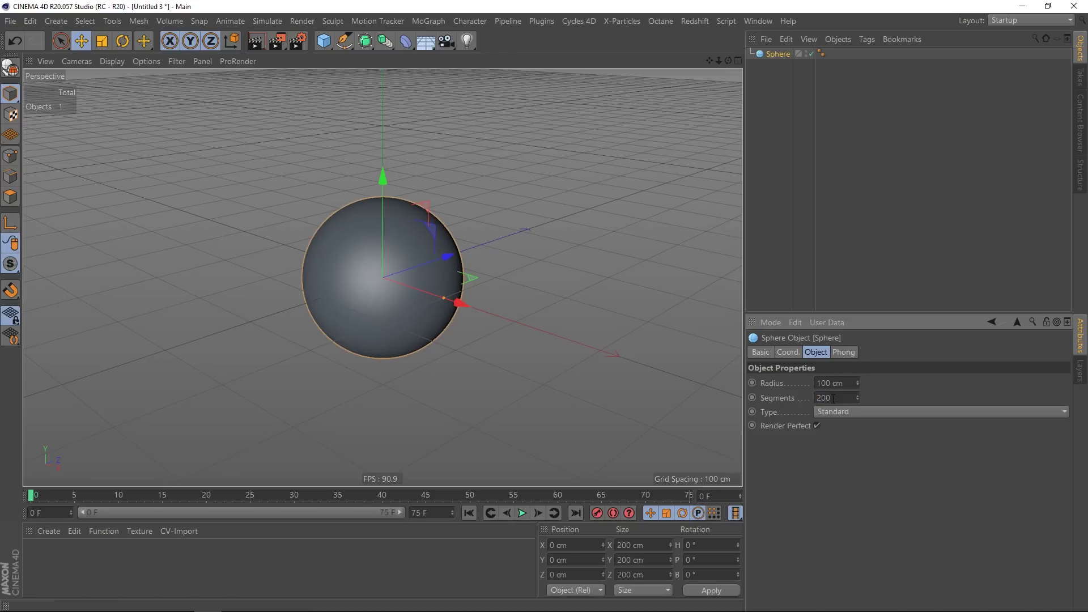
Create an Octane Material and apply it to the sphere
scroll(499, 221, up, 3)
scroll(410, 258, down, 2)
alt+drag(411, 257, 421, 235)
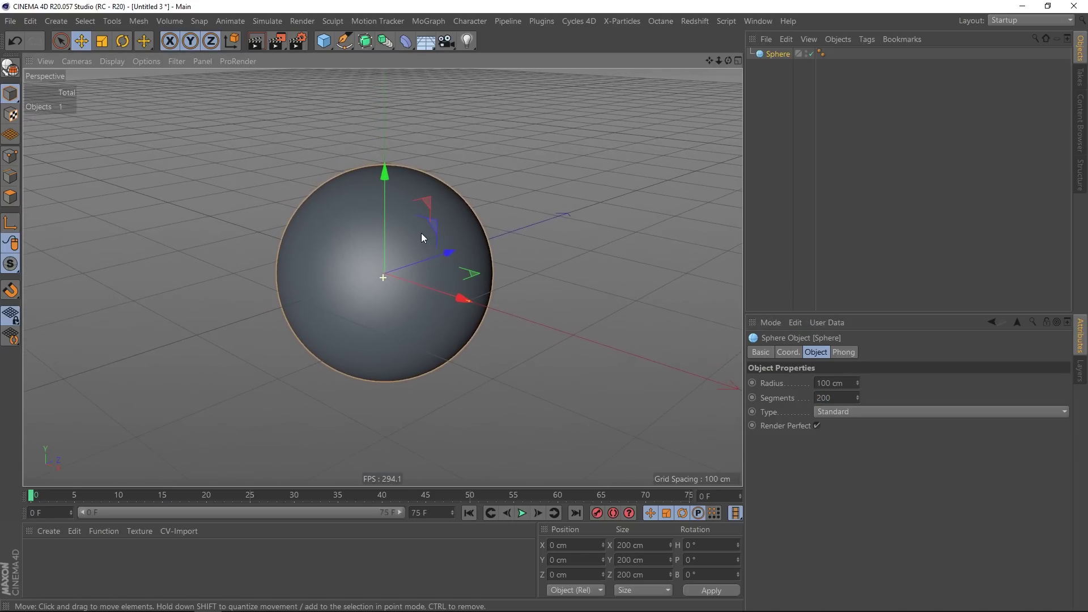
click(49, 532)
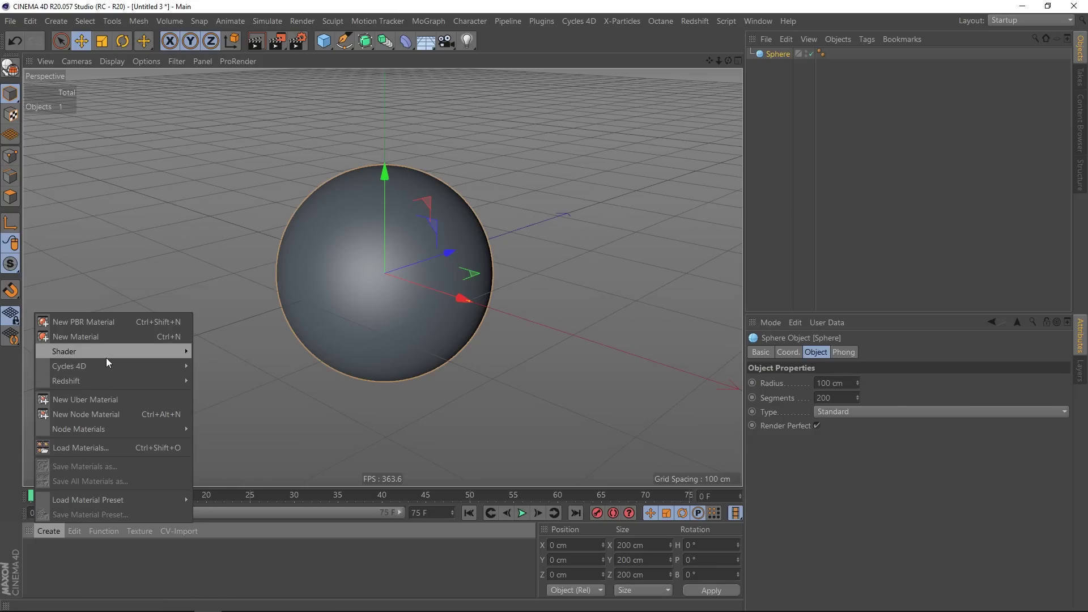
mouse_move(107, 355)
mouse_move(245, 350)
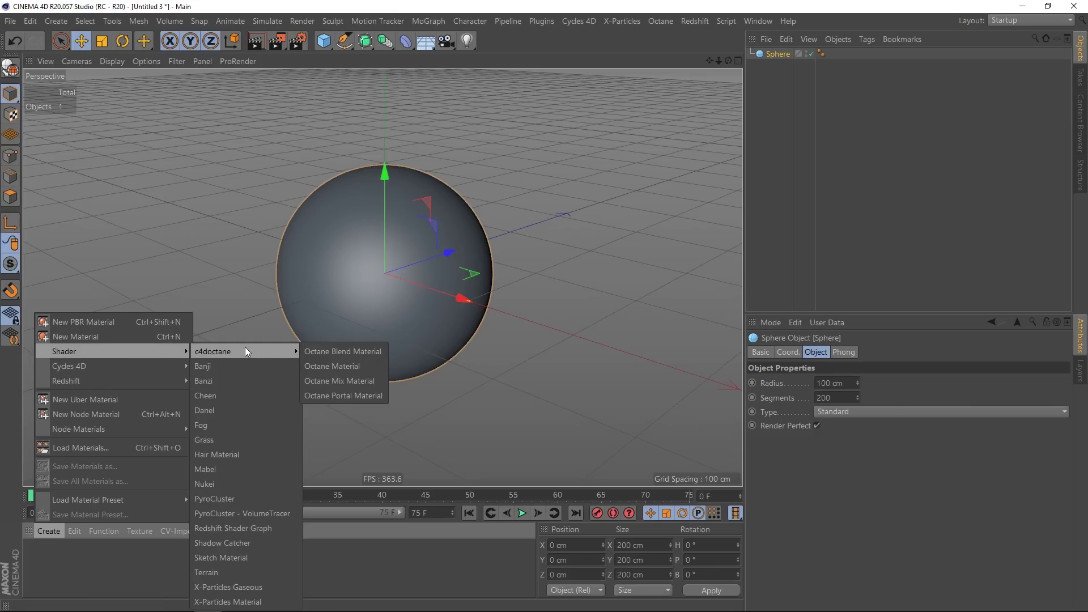
click(347, 366)
drag(45, 573, 395, 287)
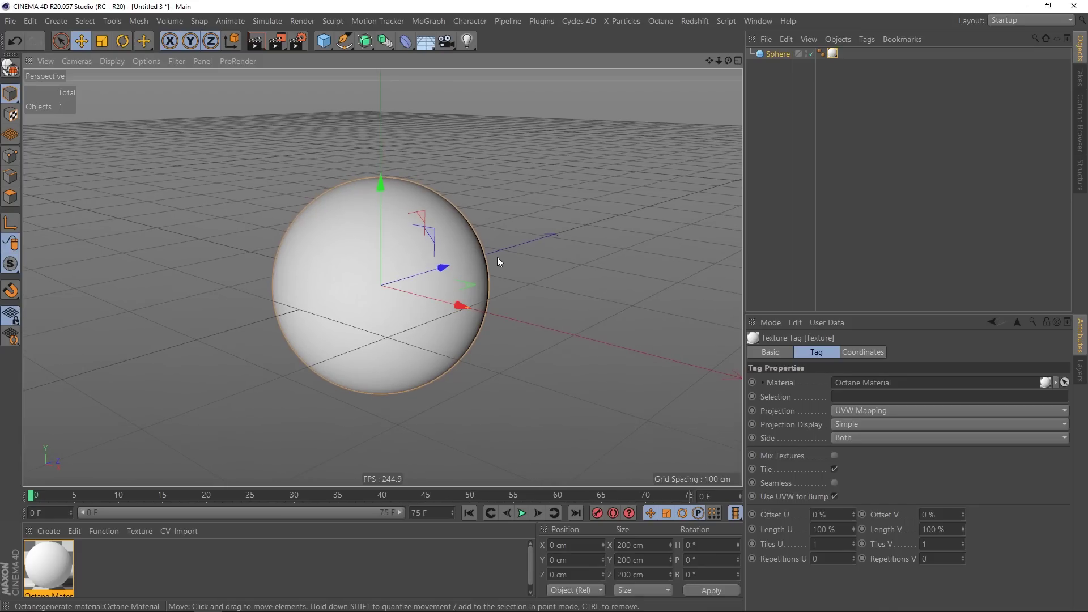
Open the Octane Live Viewer and place its window over the viewport
click(661, 21)
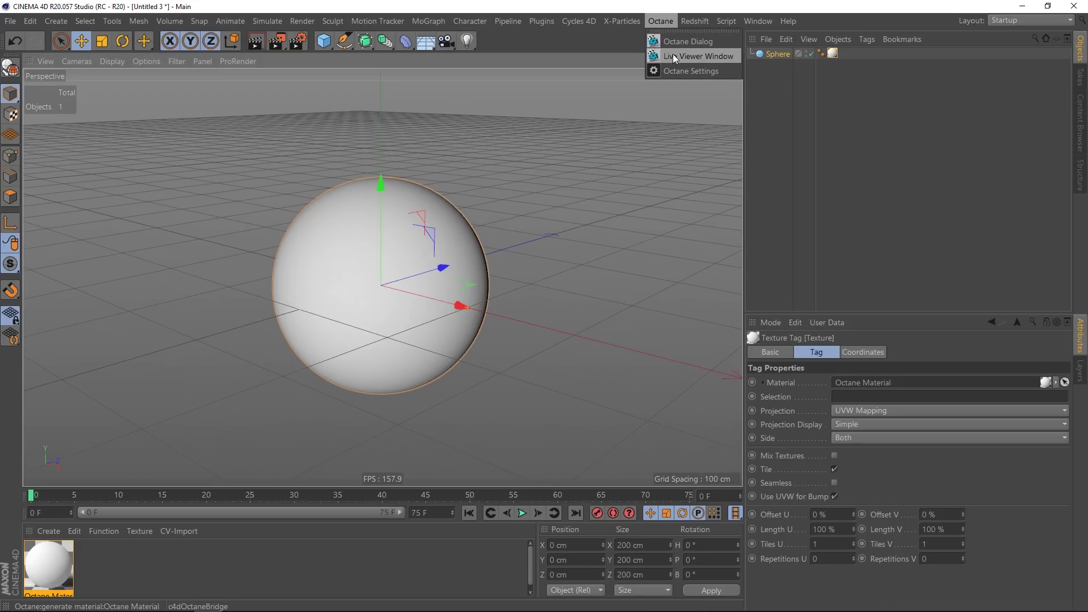
click(673, 53)
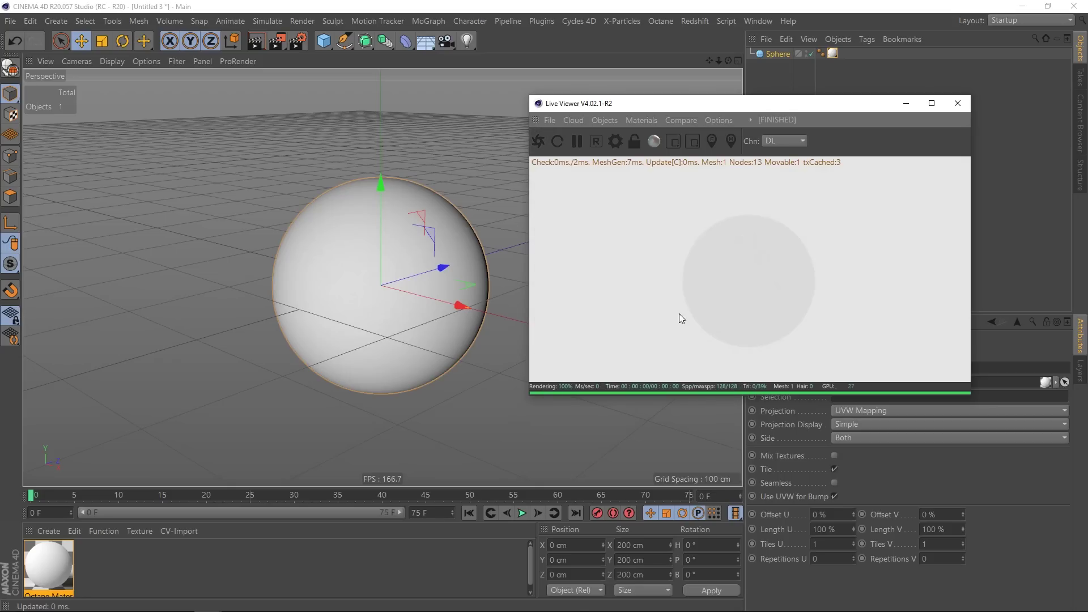
drag(796, 107, 466, 102)
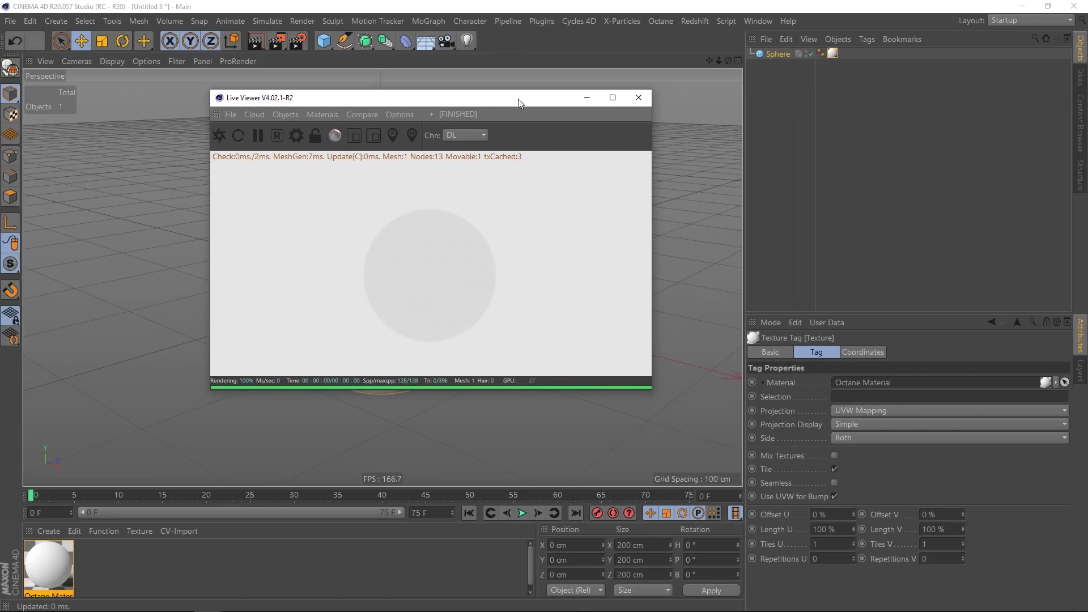
Add an Octane Daylight to the scene and move the Live Viewer aside to uncover the sphere
click(321, 114)
mouse_move(295, 115)
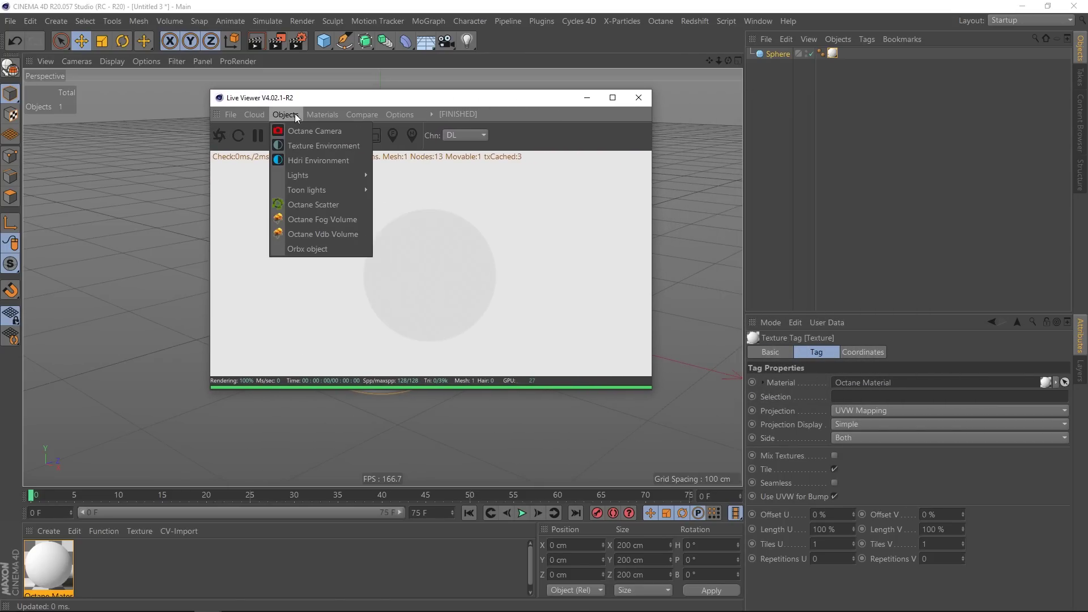
mouse_move(303, 177)
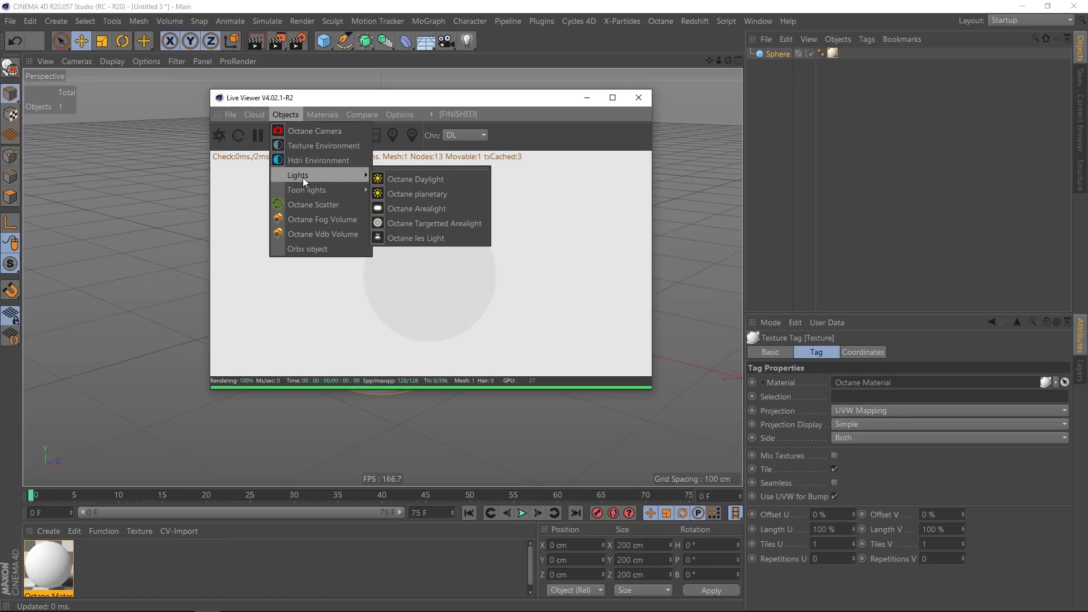
click(415, 180)
drag(466, 105, 731, 89)
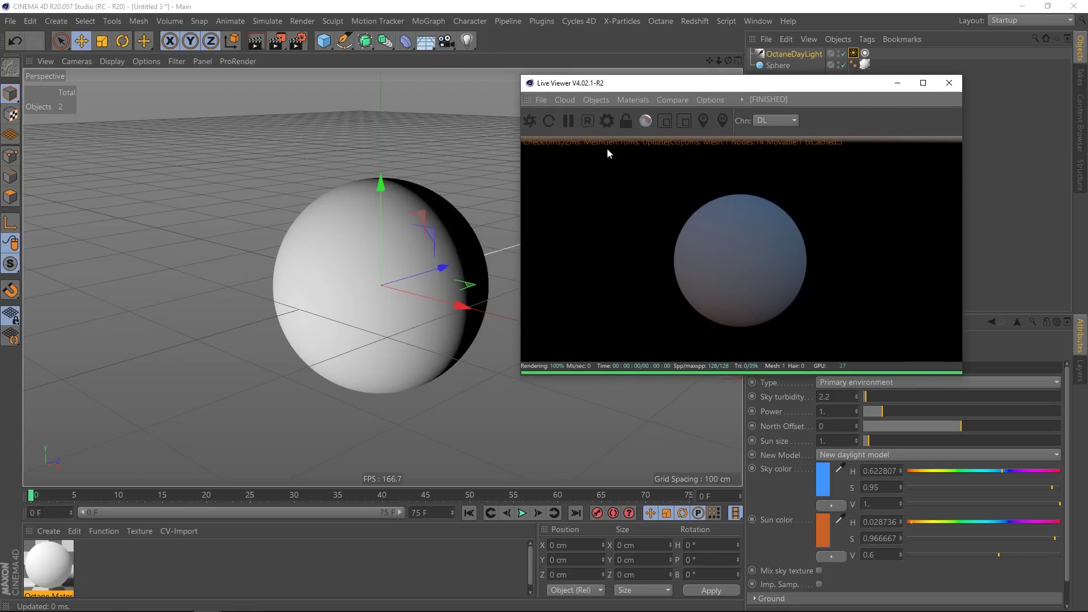
Rotate the daylight to about H -39°, P -33°, B -94° so the sun lights the sphere from the side
click(405, 280)
key(r)
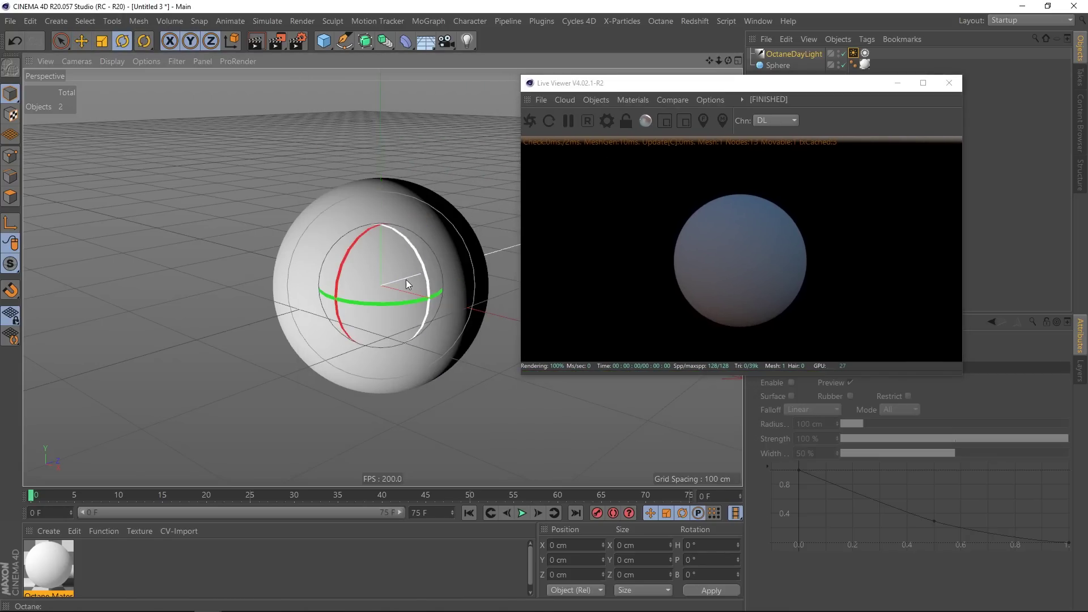
mouse_move(386, 265)
mouse_down()
mouse_move(429, 226)
mouse_move(342, 182)
mouse_move(354, 182)
mouse_up()
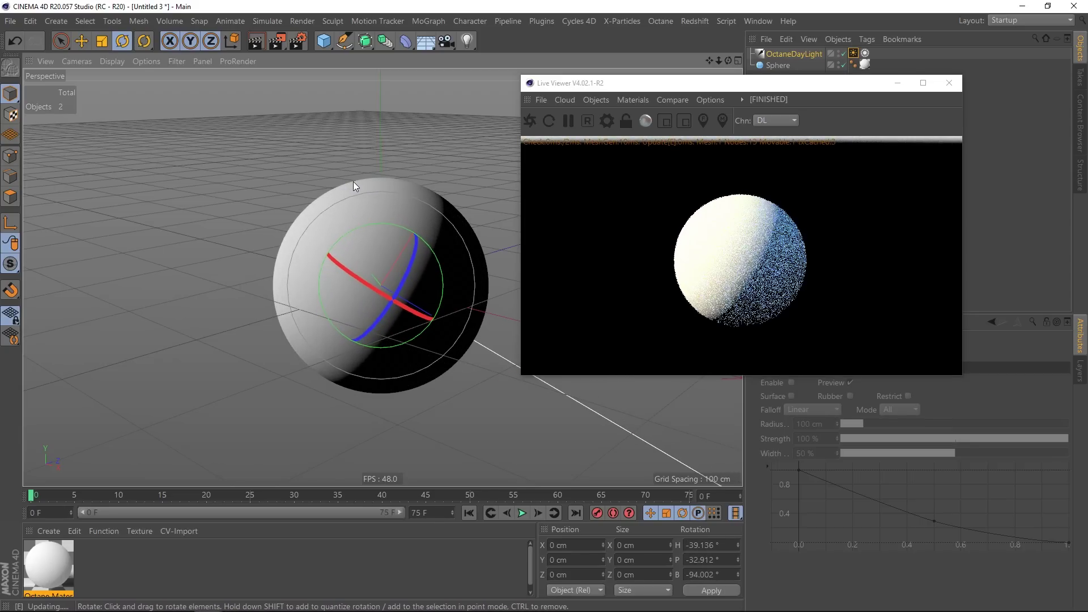
alt+drag(356, 253, 312, 268)
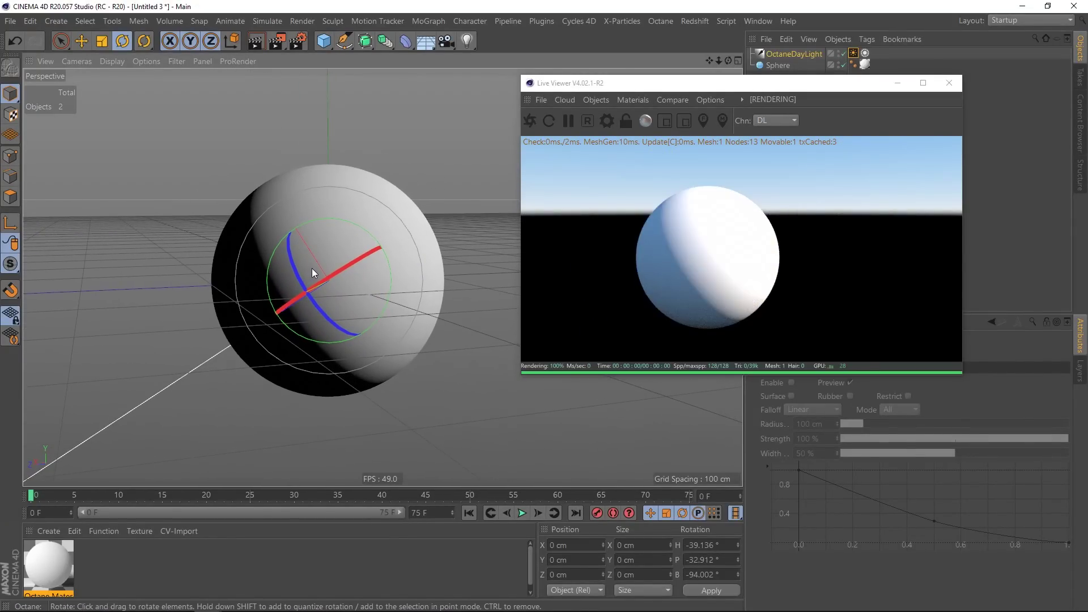
In the Daylight tag, set the sky color to black and lower the sun color's saturation
drag(719, 81, 511, 65)
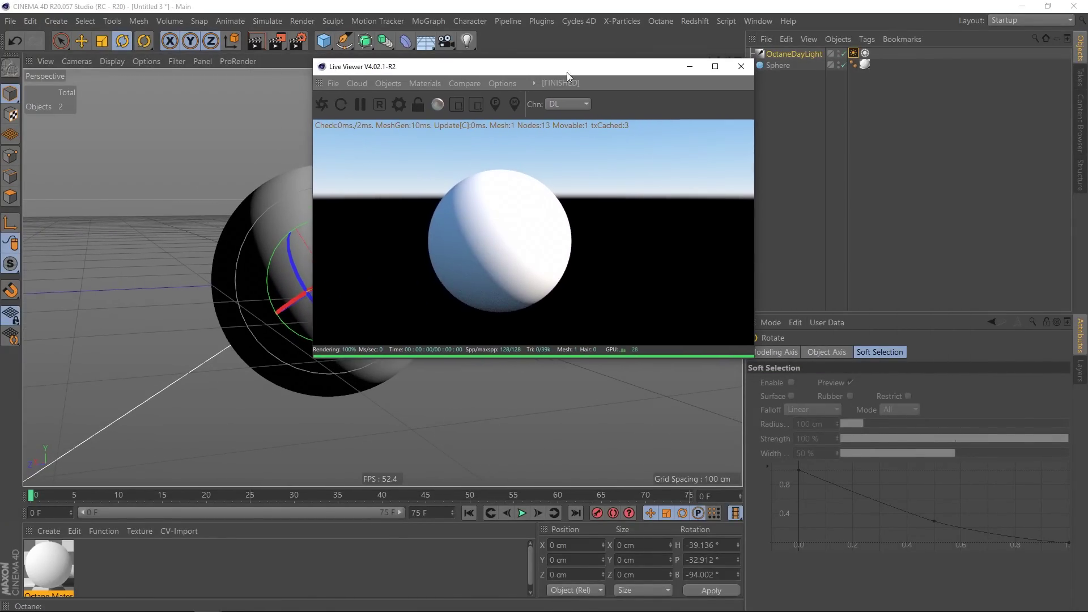
click(854, 54)
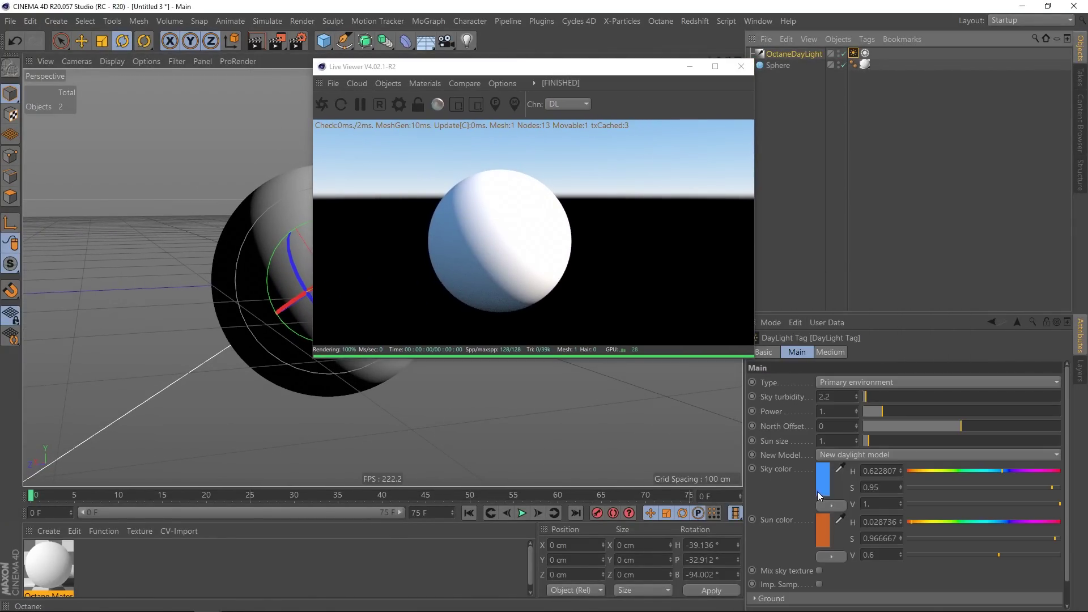
click(837, 505)
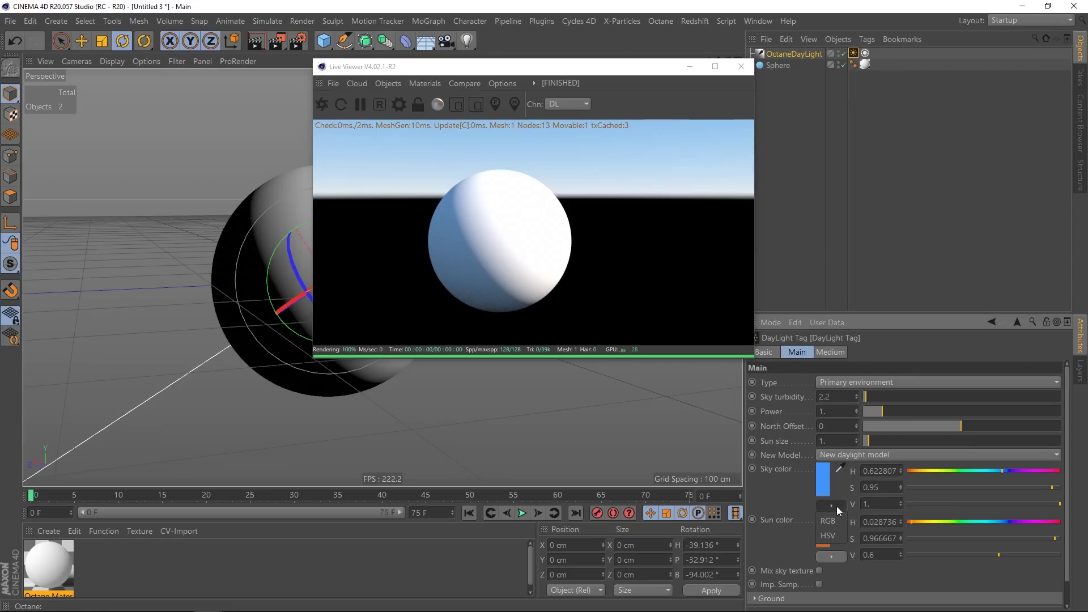
drag(983, 506, 868, 497)
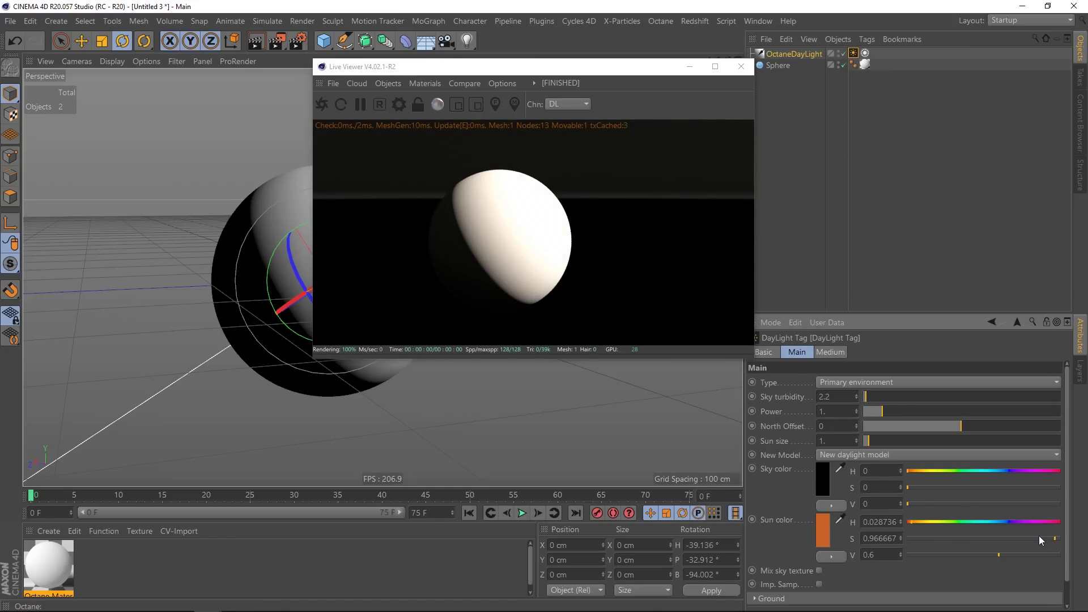
drag(1038, 536, 927, 532)
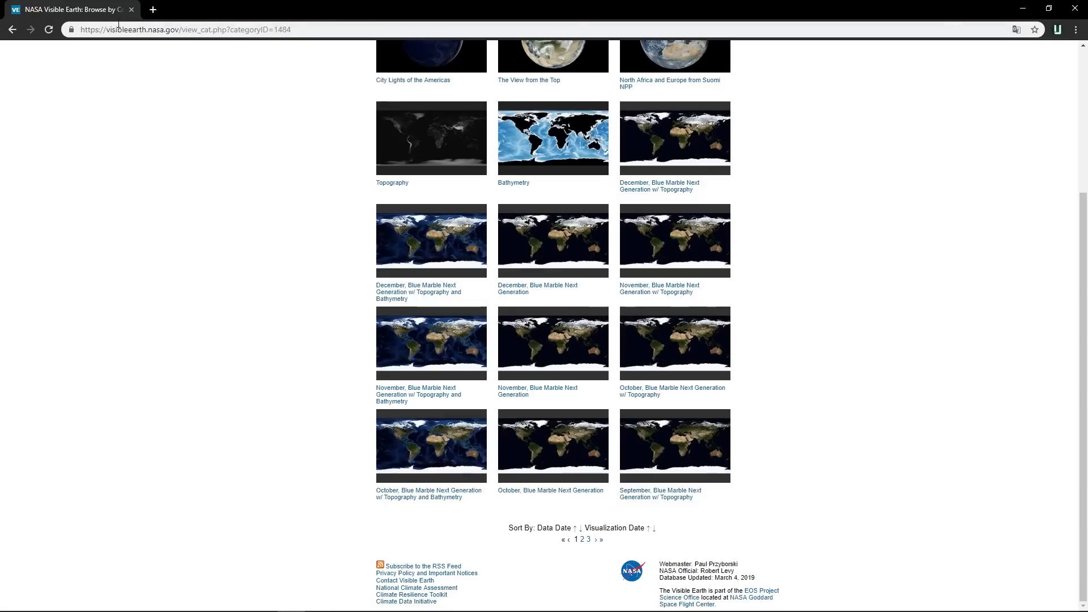
Look through NASA Visible Earth's Blue Marble images and the October, Blue Marble Next Generation downloads, then return to the 3D scene
scroll(306, 160, up, 2)
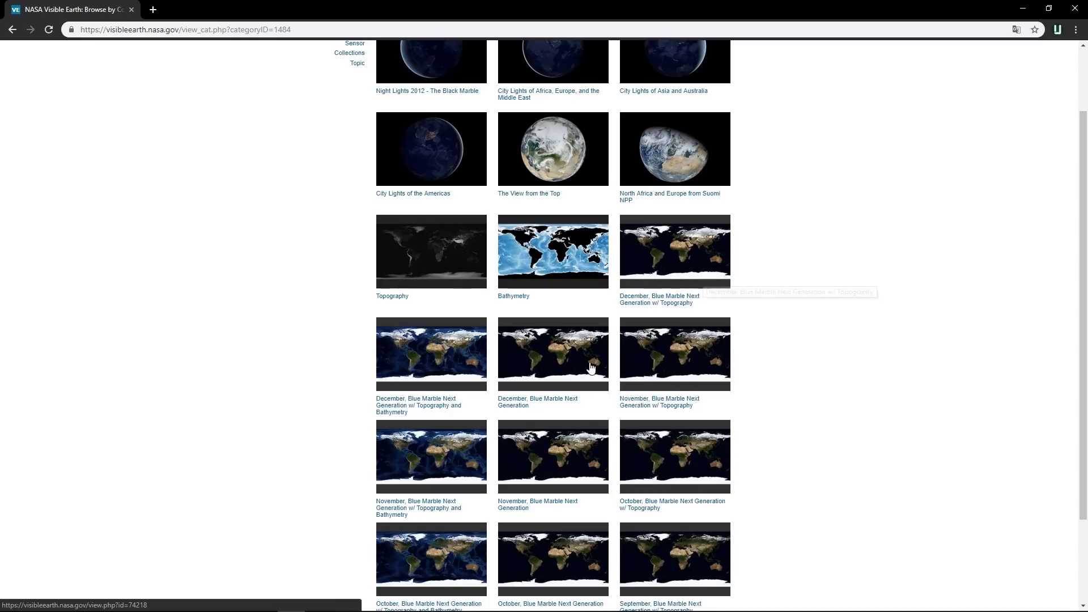
scroll(559, 405, down, 2)
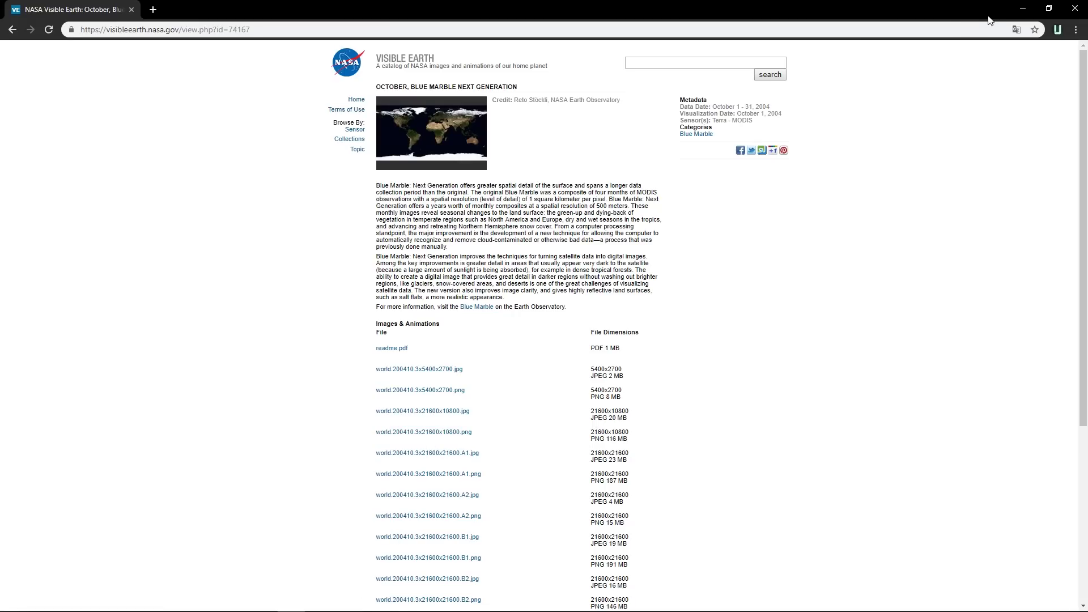
click(1023, 8)
Add the world.topo.200407 image as an ImageTexture node and connect it to the Octane Material's Diffuse input
drag(195, 188, 273, 193)
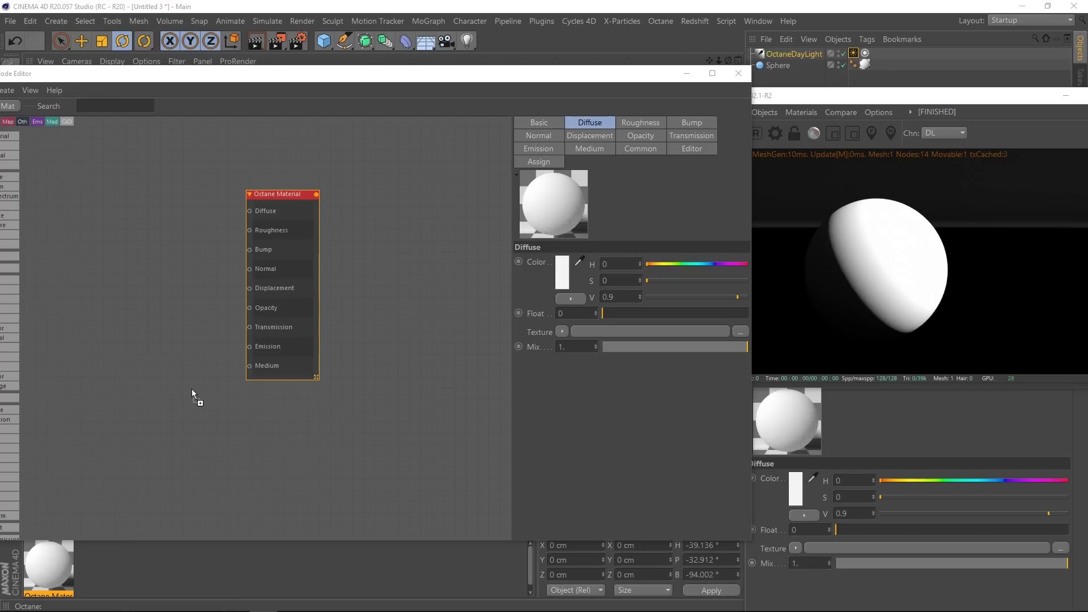
drag(148, 290, 134, 253)
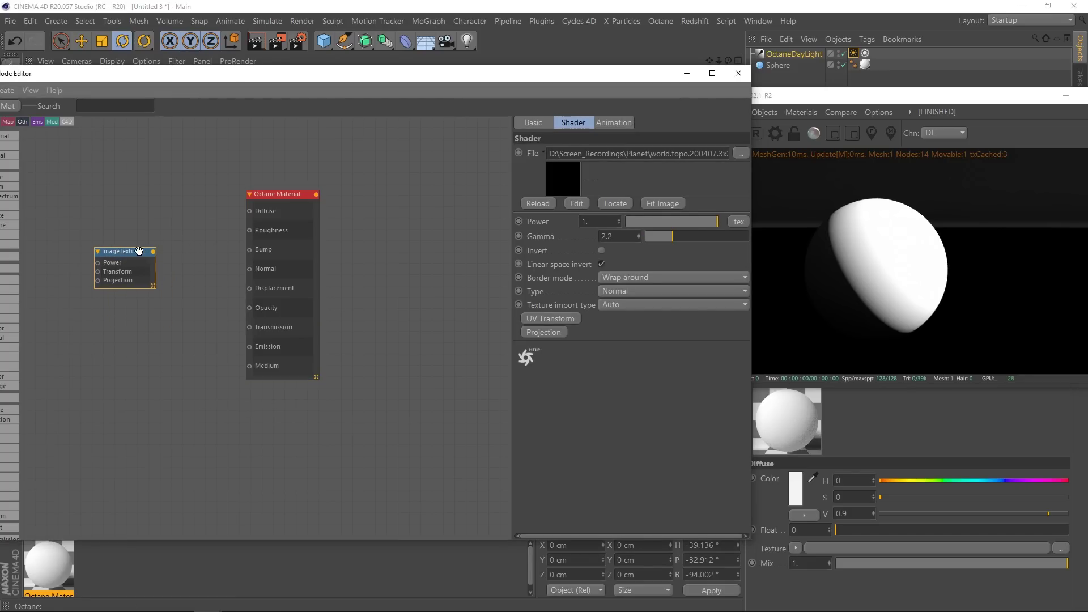
drag(153, 252, 250, 212)
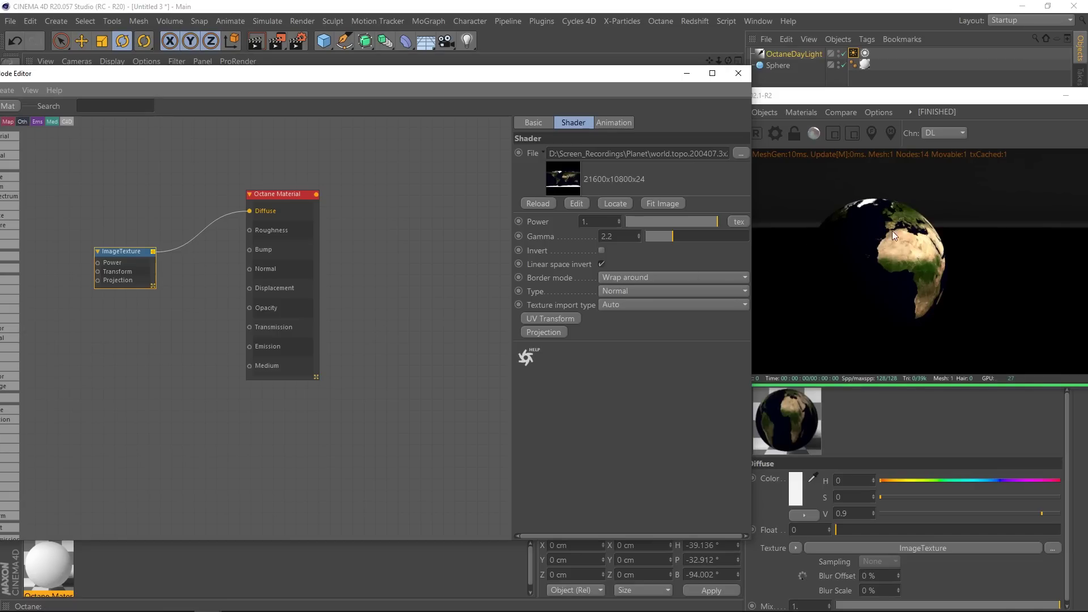
Duplicate the textured sphere and close the node editor
mouse_move(508, 77)
mouse_down()
mouse_move(539, 182)
mouse_move(526, 107)
mouse_move(505, 75)
mouse_up()
drag(899, 263, 943, 254)
click(777, 65)
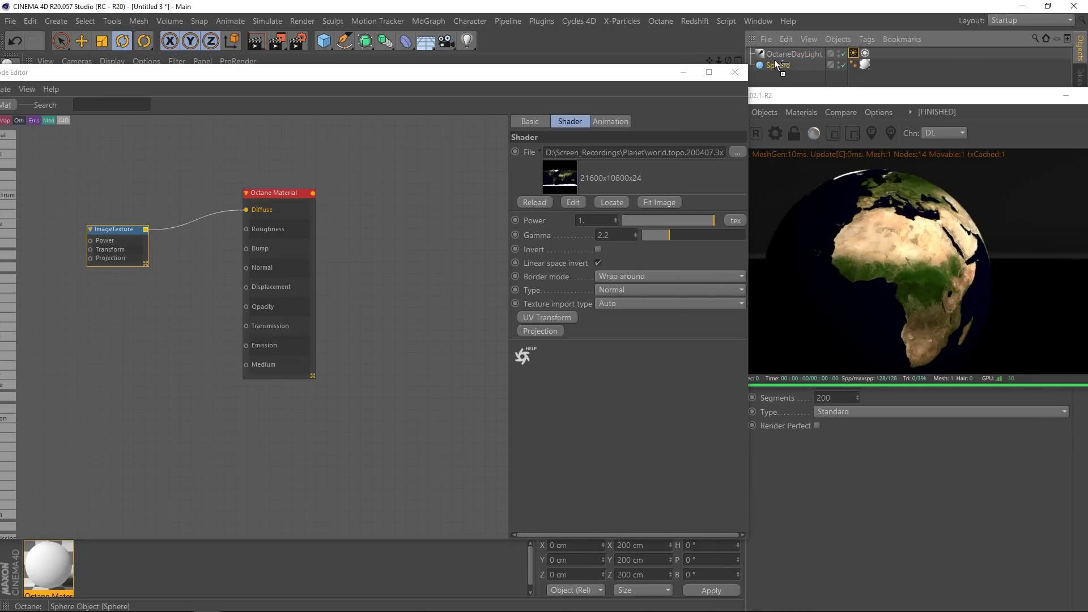
key(ctrl+c)
key(ctrl+v)
click(735, 72)
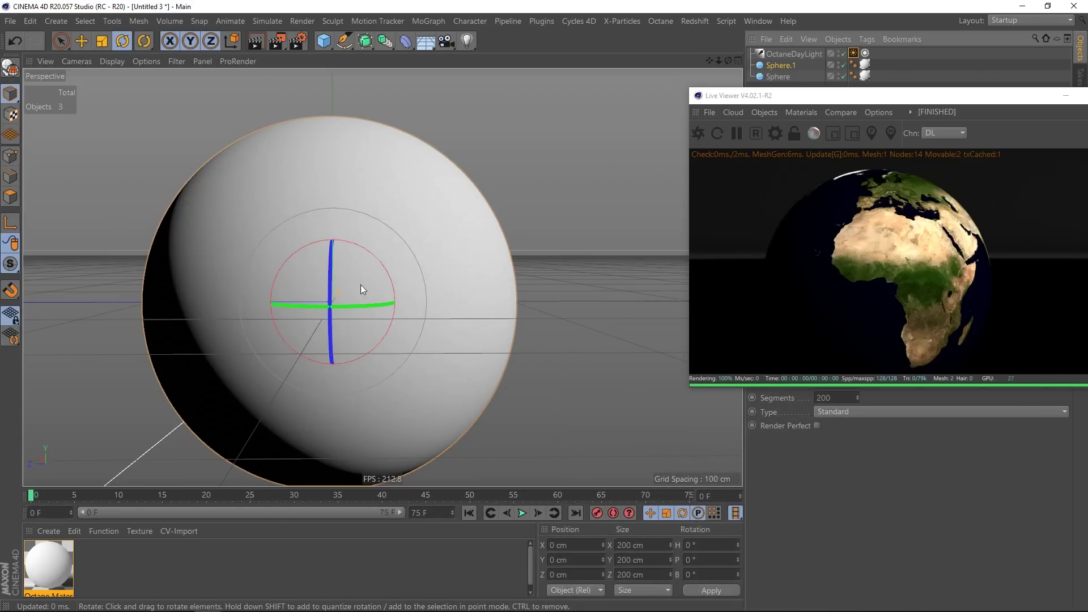
Scale the duplicate sphere up in the front view to about 204.2 cm across
middle_click(368, 291)
middle_click(553, 386)
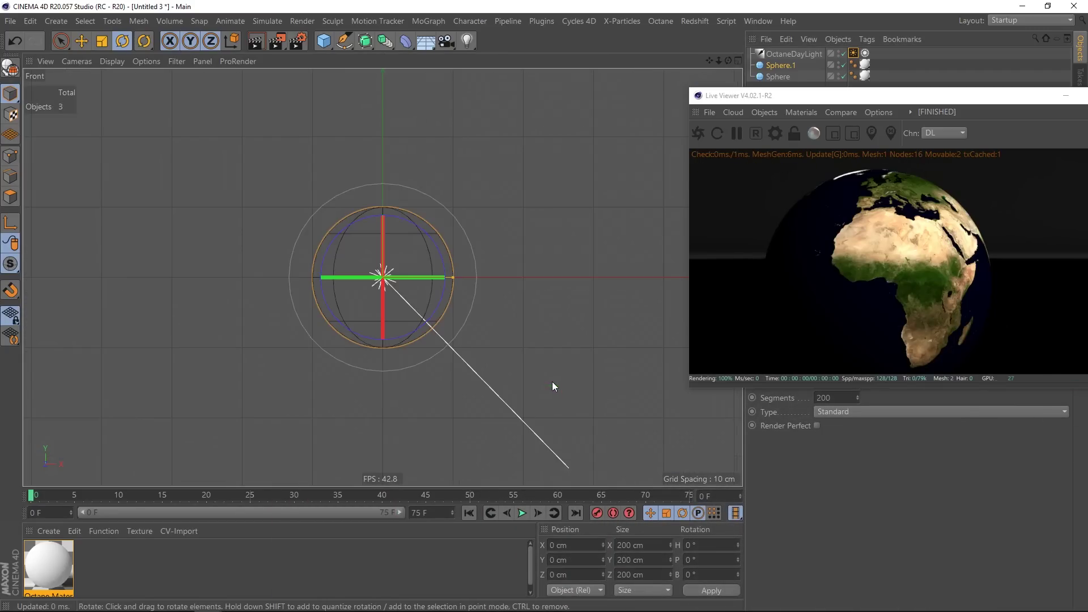
scroll(445, 280, up, 5)
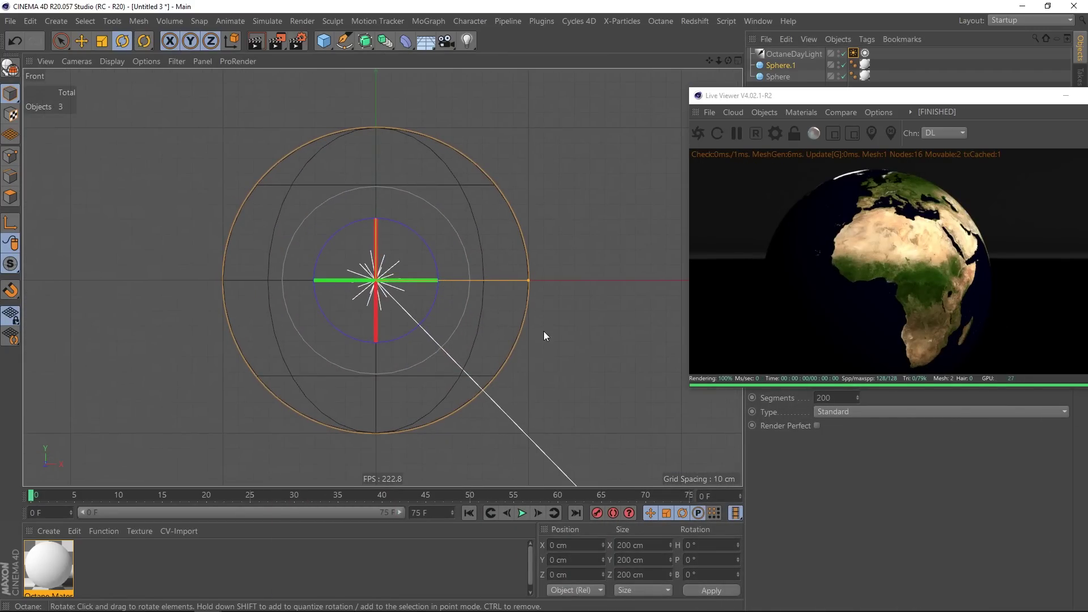
key(t)
drag(543, 329, 556, 329)
Create a second Octane Material and assign it to the larger duplicate sphere in place of the Earth material
click(47, 531)
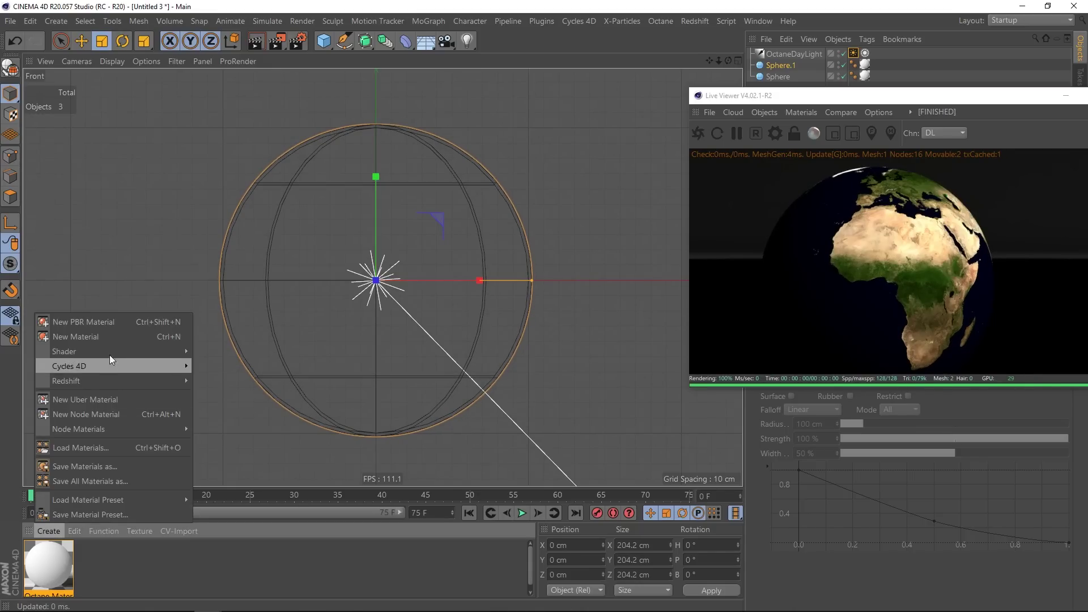
mouse_move(127, 353)
mouse_move(257, 349)
click(350, 366)
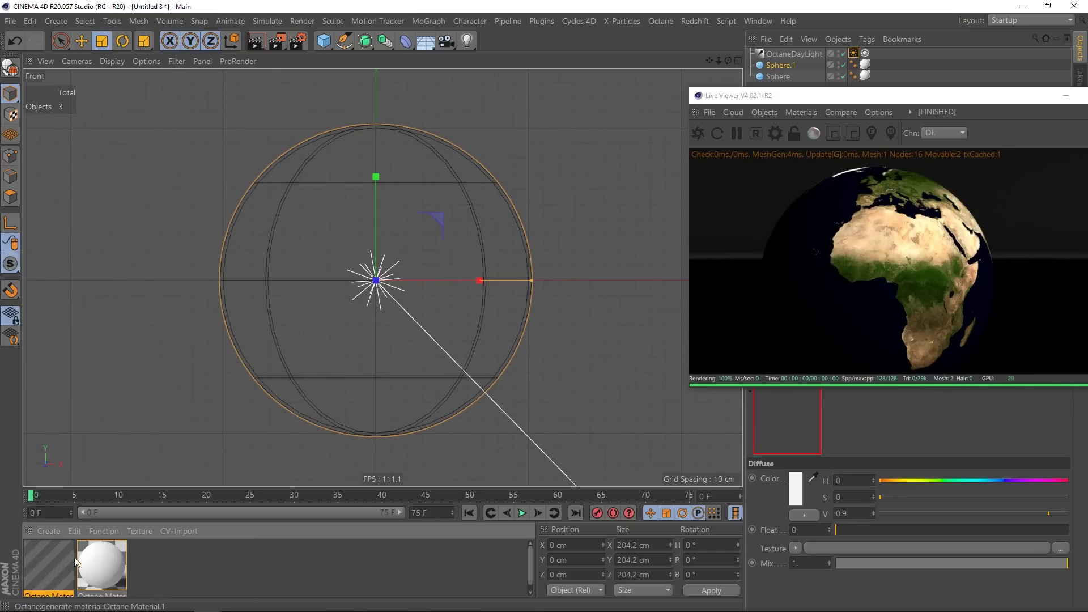
drag(45, 567, 774, 76)
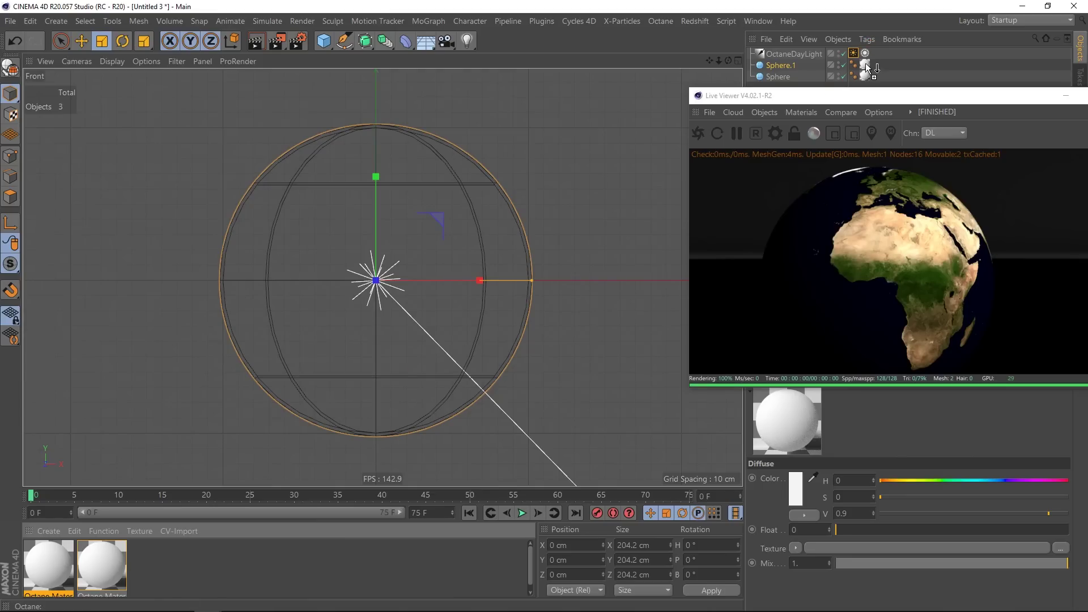
Rename the original sphere Earth and the larger duplicate sphere Clouds
double_click(778, 78)
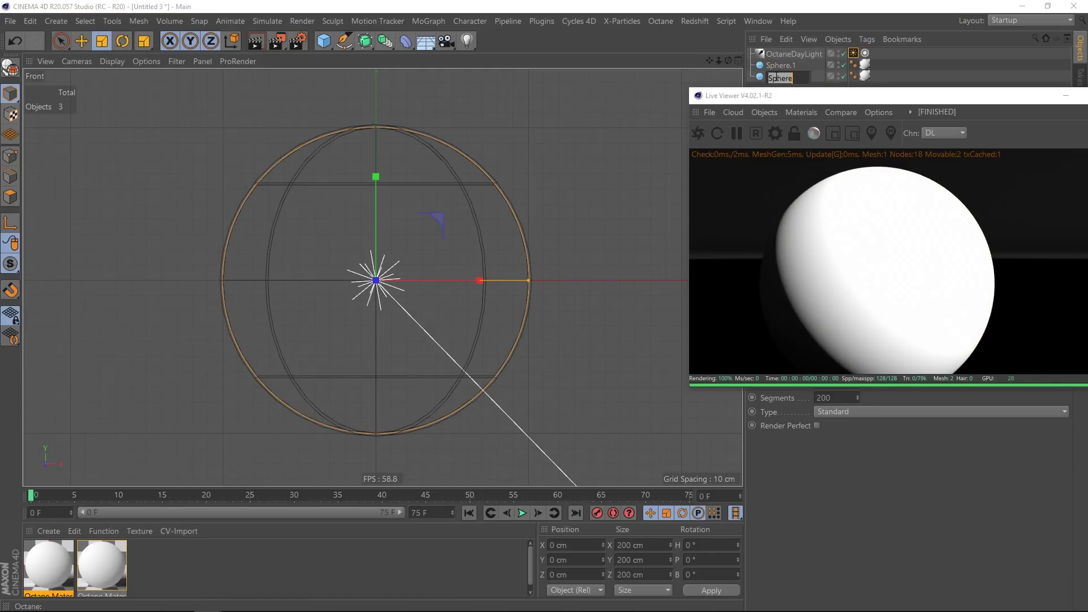
text(Earth)
key(Return)
double_click(779, 65)
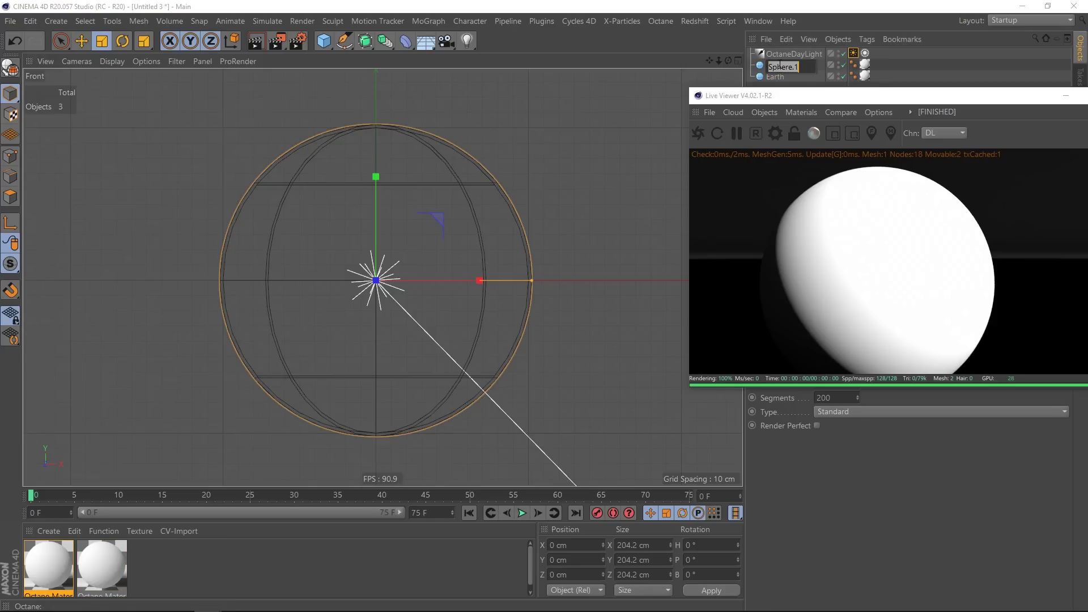
text(Clouds)
key(Return)
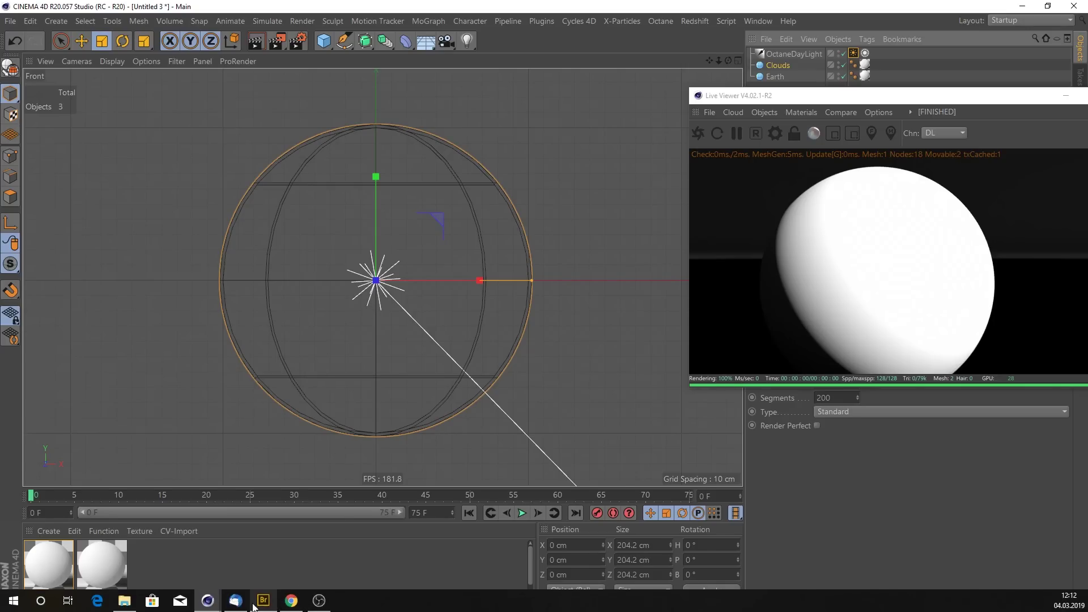
Add the cloud_combined_8192 image as an ImageTexture node in the clouds material and connect it to both Diffuse and Opacity
mouse_move(207, 601)
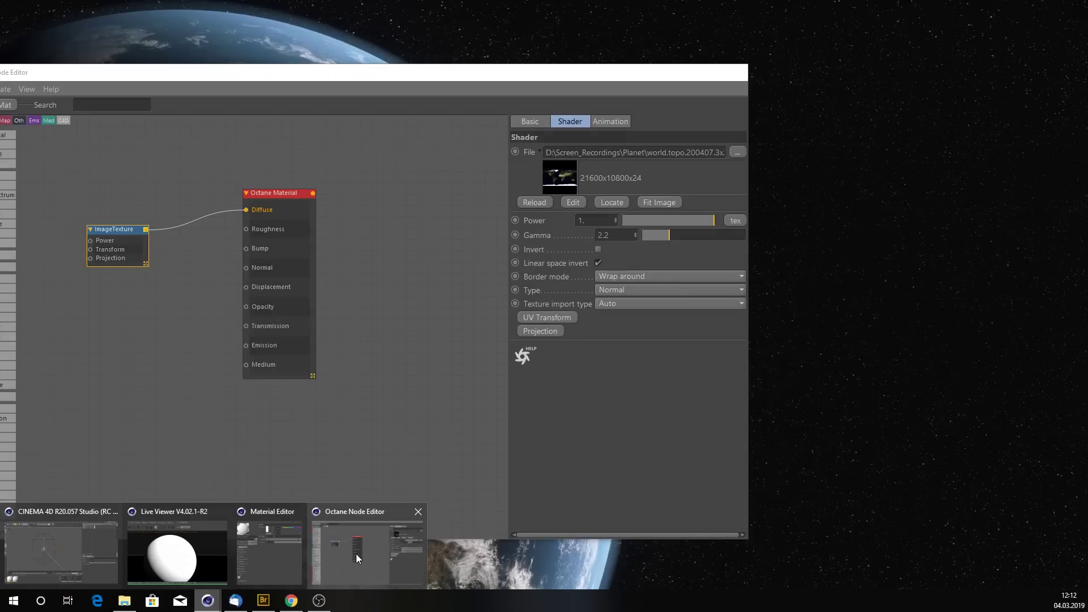
click(356, 554)
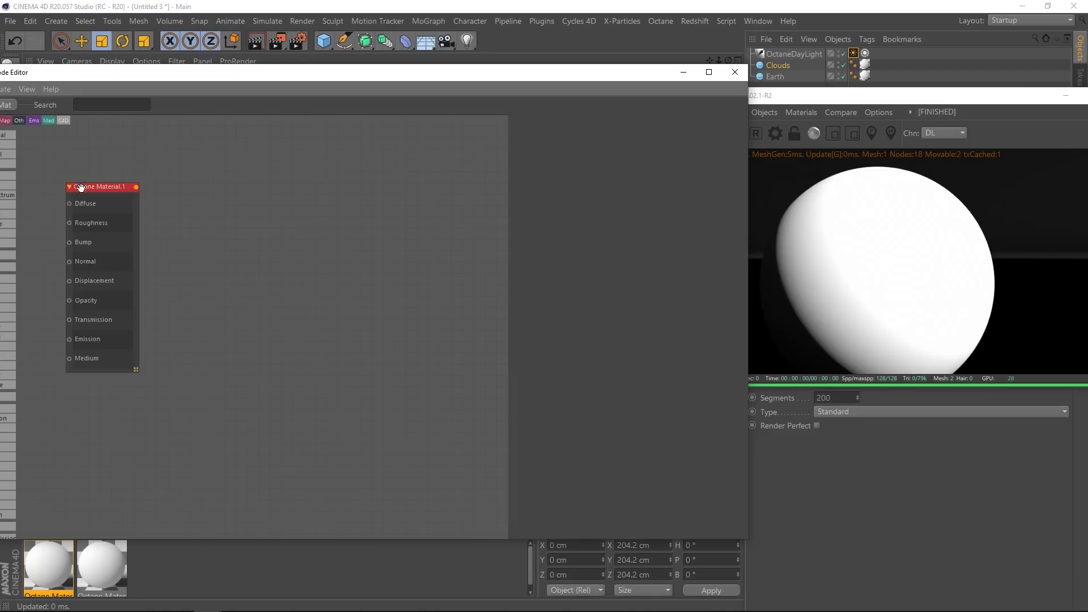
drag(92, 193, 283, 194)
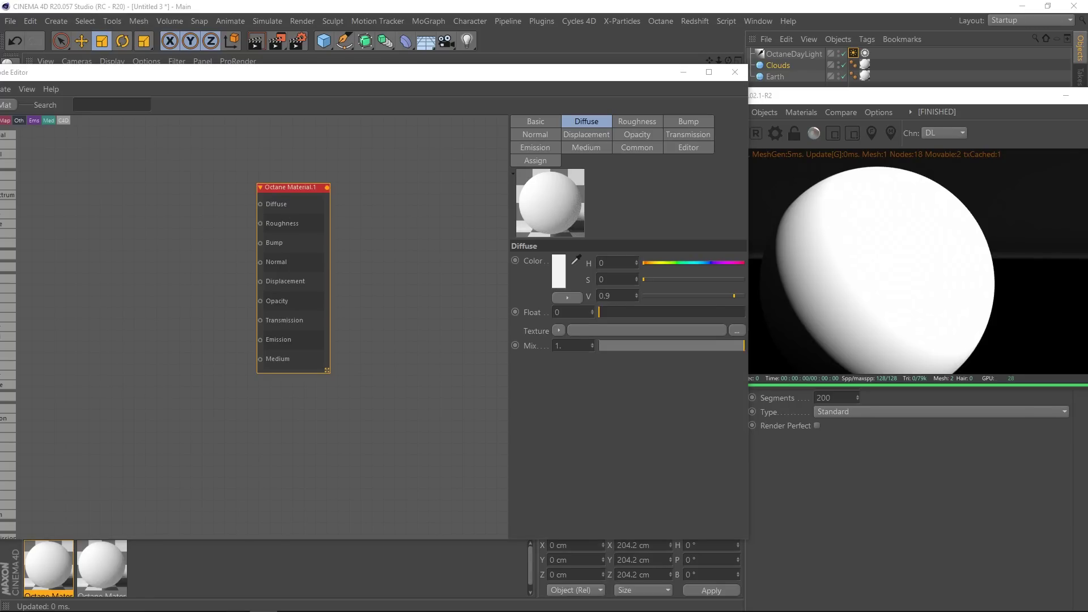
key(ctrl+v)
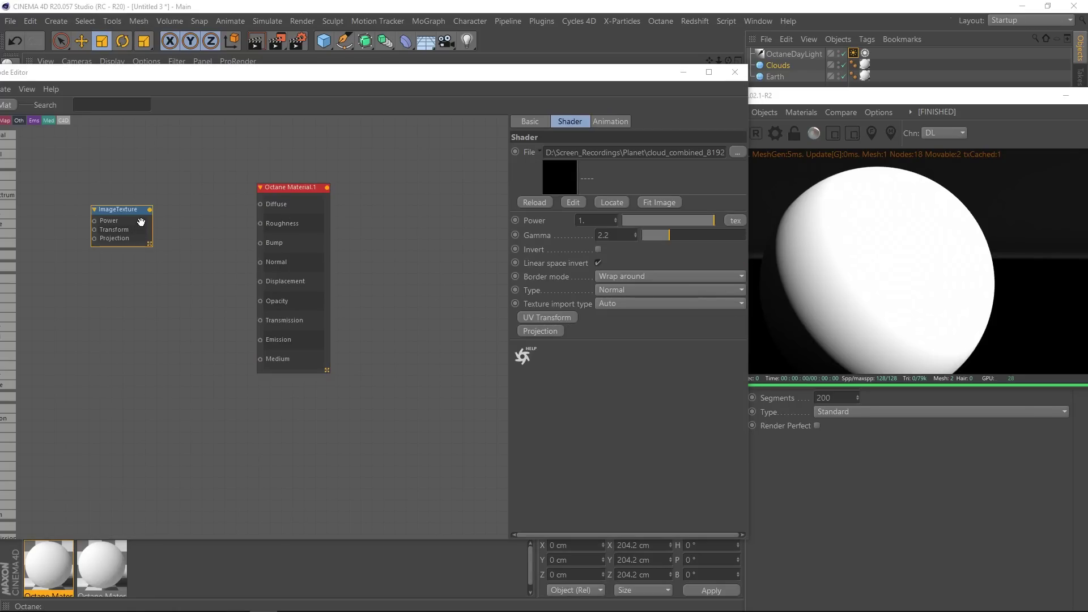
drag(150, 209, 259, 206)
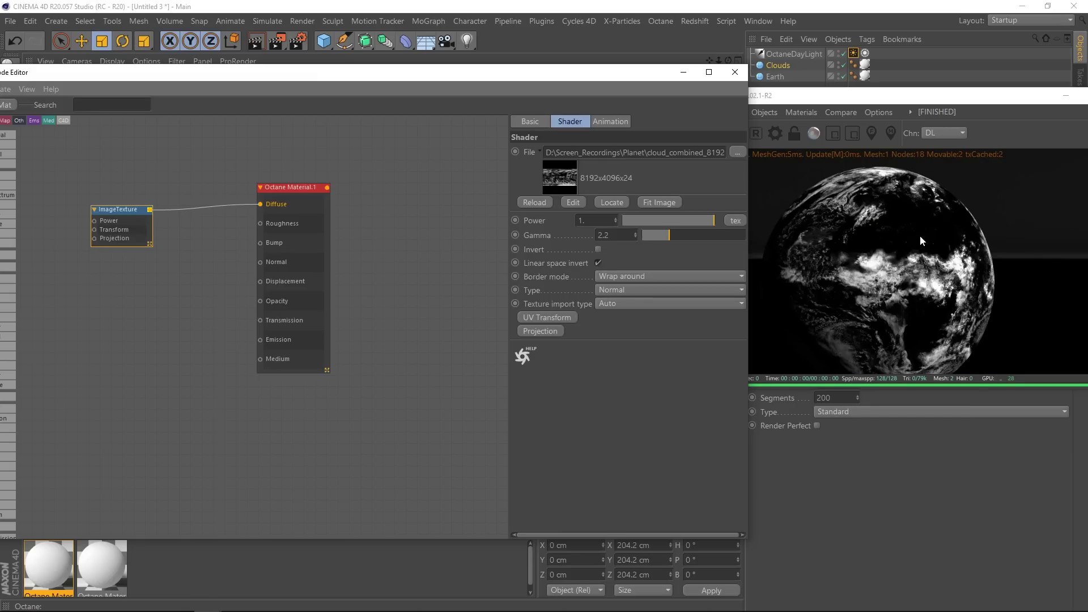
drag(126, 211, 259, 304)
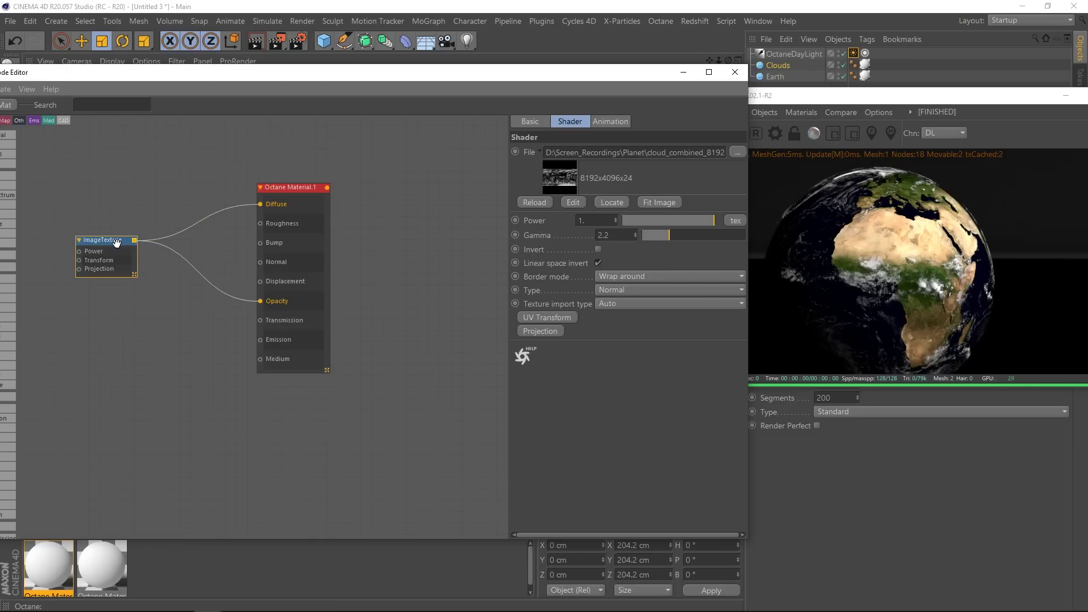
drag(116, 243, 95, 244)
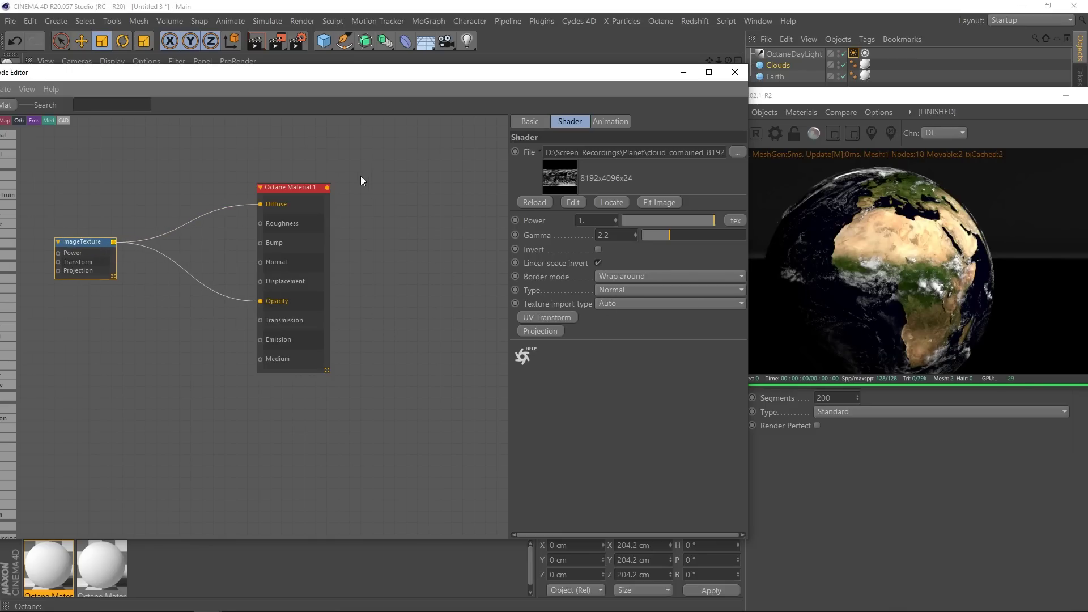
Change the material type of both the clouds material and the Earth material to Glossy
click(299, 188)
click(533, 120)
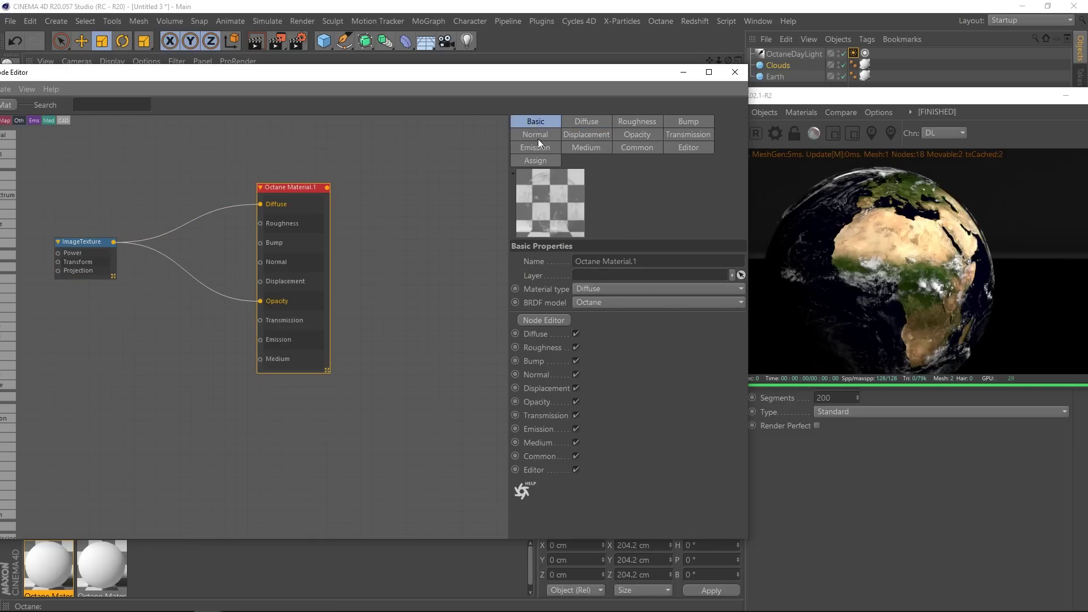
click(620, 288)
click(610, 315)
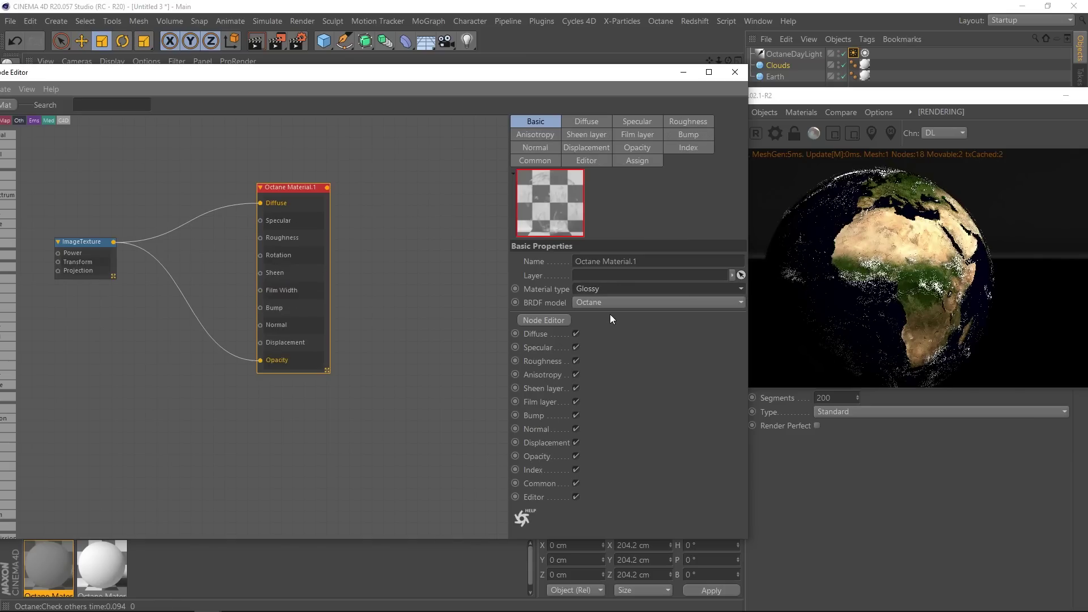
click(104, 580)
click(267, 197)
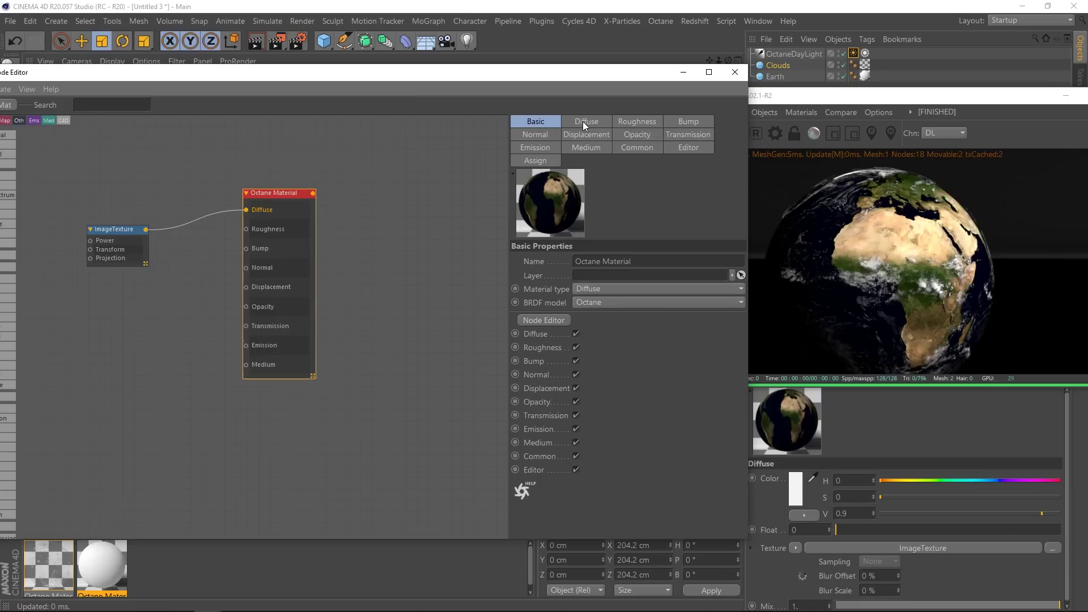
click(607, 289)
click(605, 318)
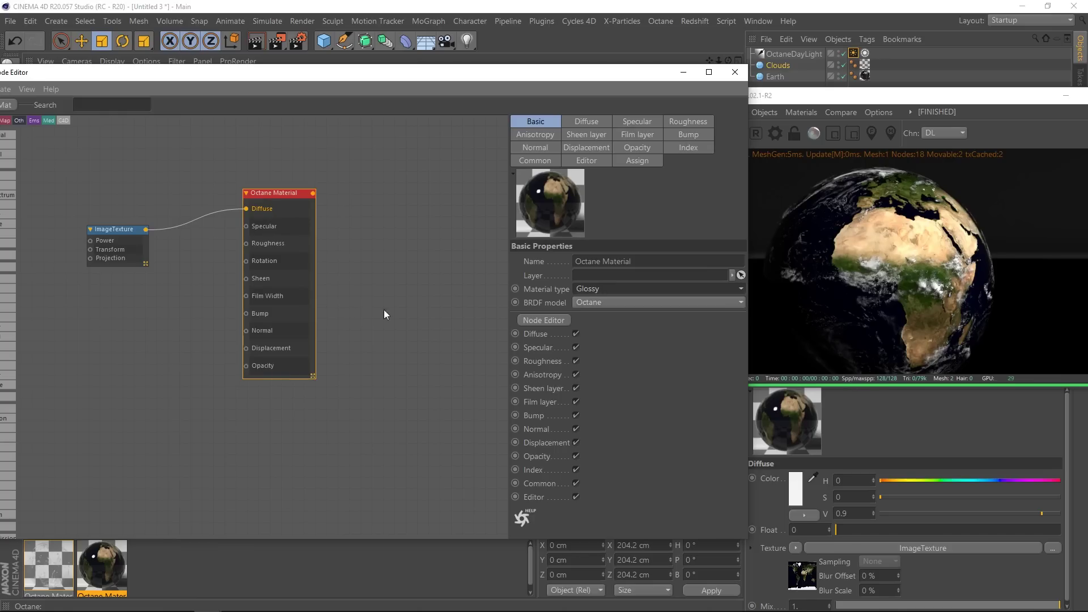
Connect the cloud ImageTexture to the clouds material's Bump input and frame the clouds closely in the perspective view
click(46, 564)
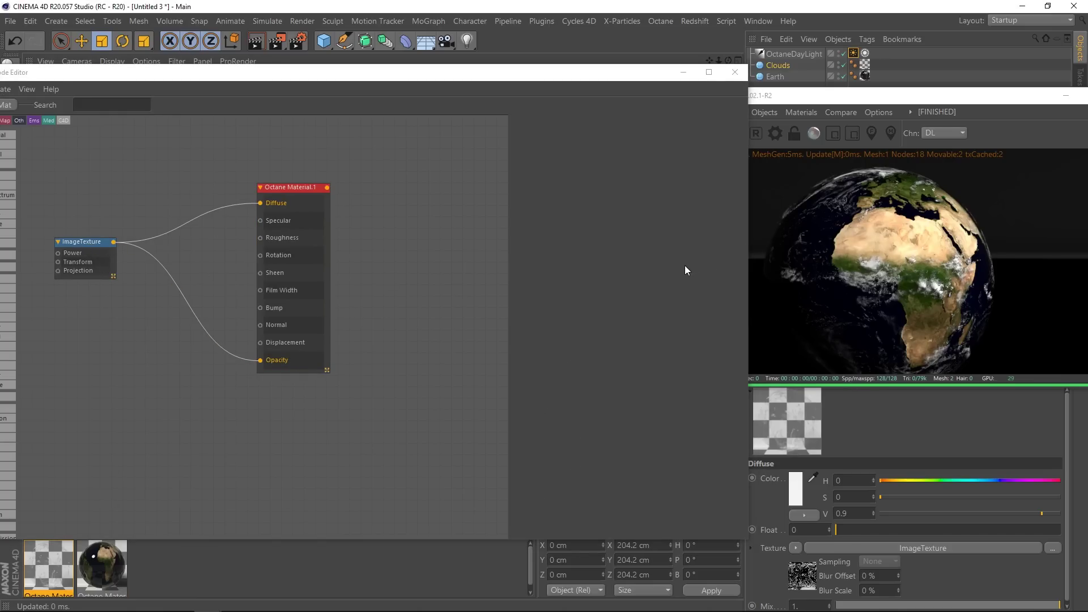
drag(482, 79, 536, 205)
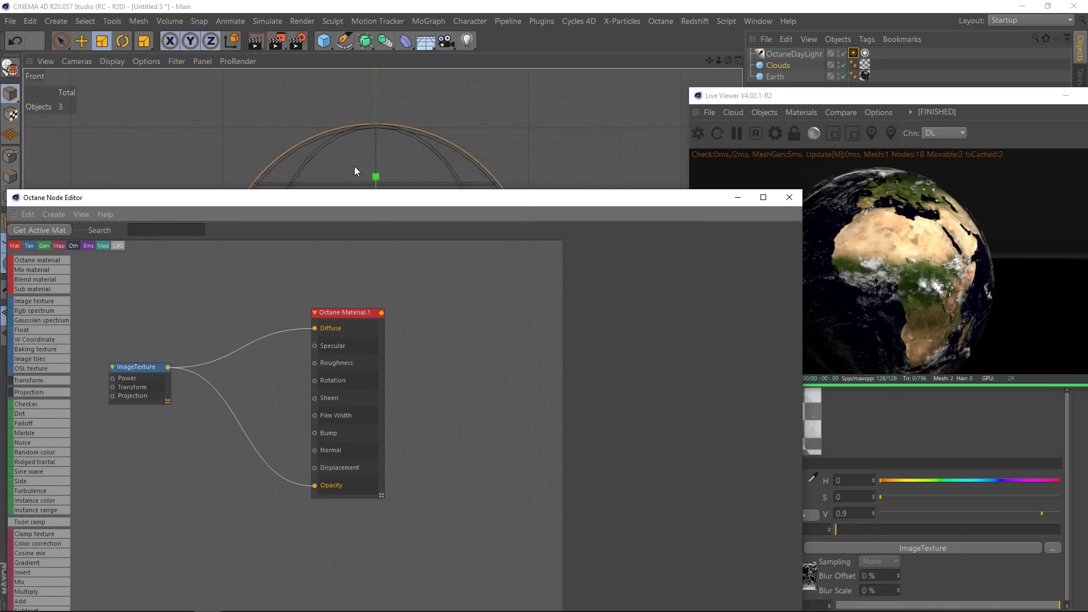
middle_click(413, 172)
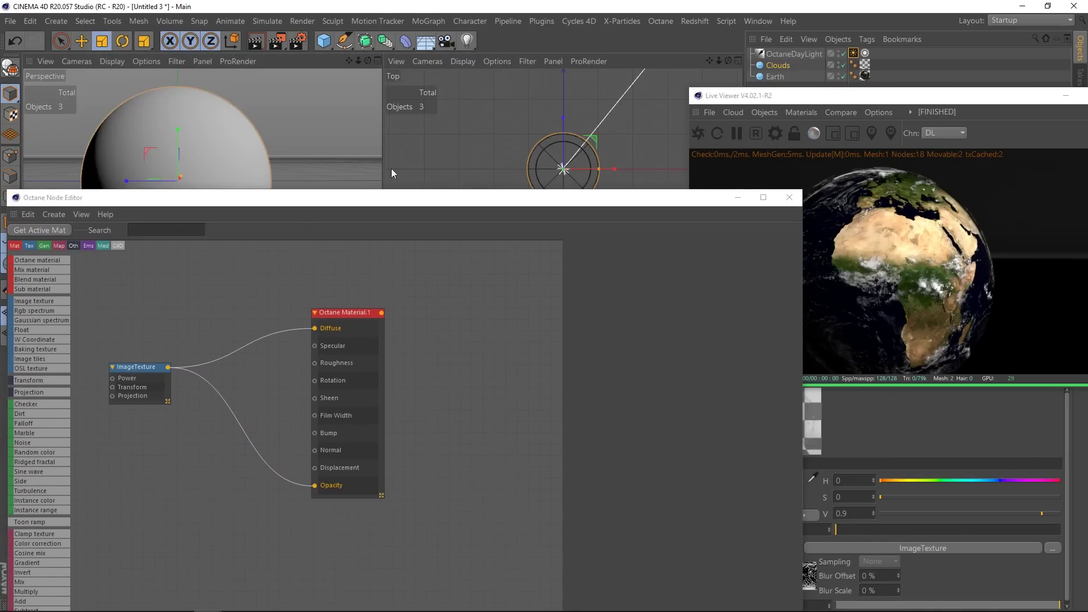
middle_click(152, 142)
scroll(354, 169, up, 5)
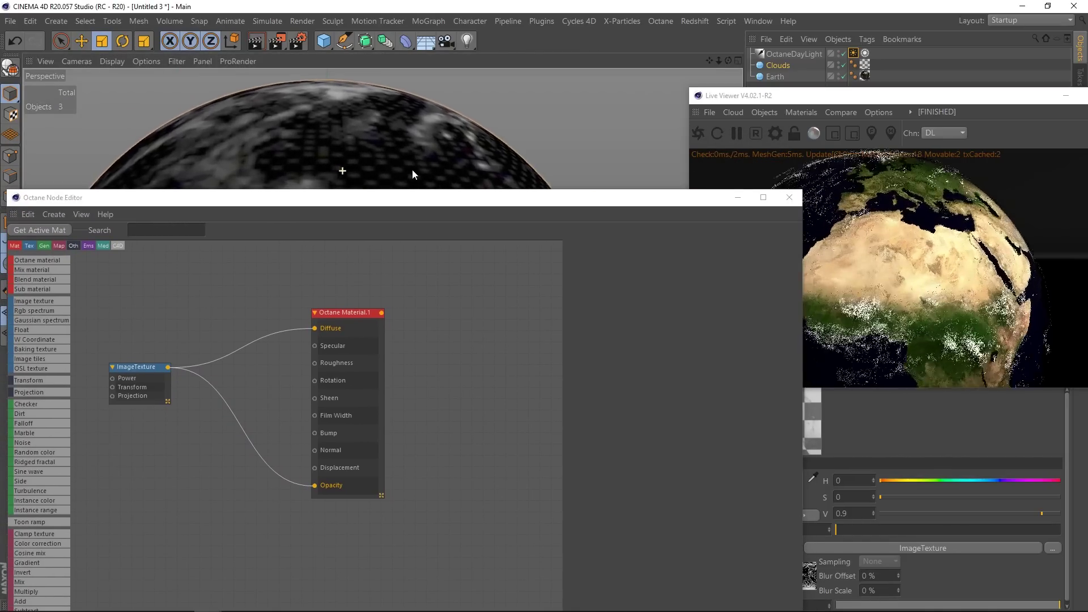
scroll(339, 167, up, 5)
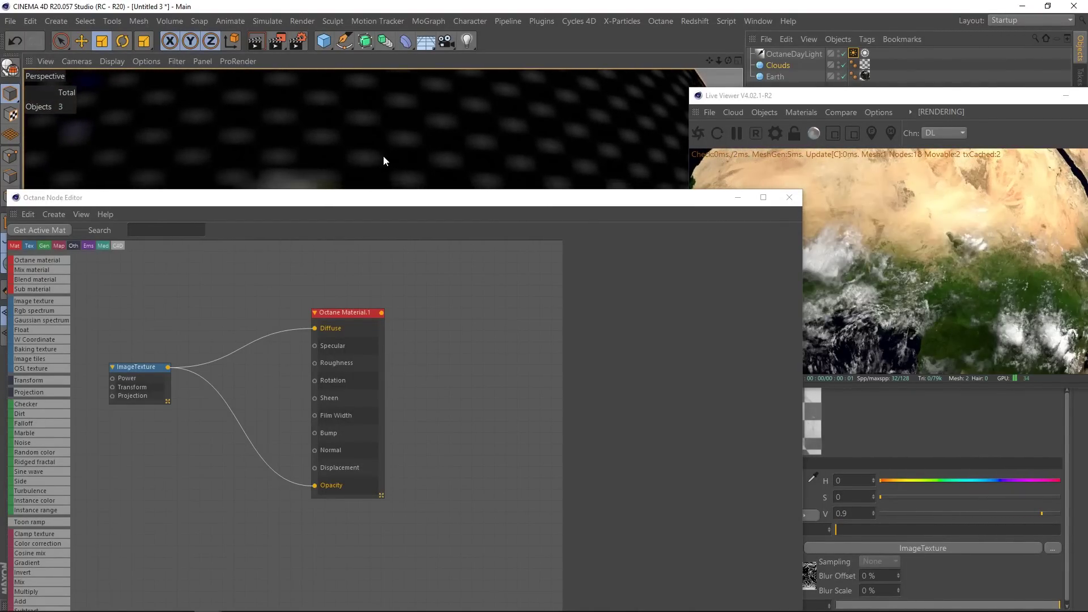
scroll(383, 156, down, 2)
middle_drag(261, 399, 309, 351)
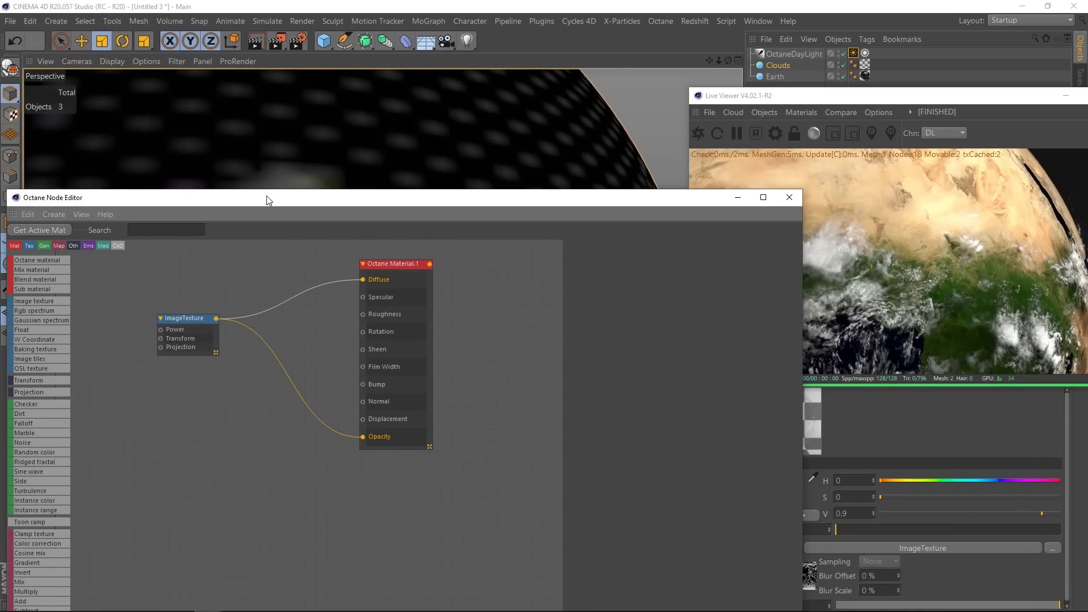
drag(267, 197, 257, 159)
drag(208, 283, 352, 349)
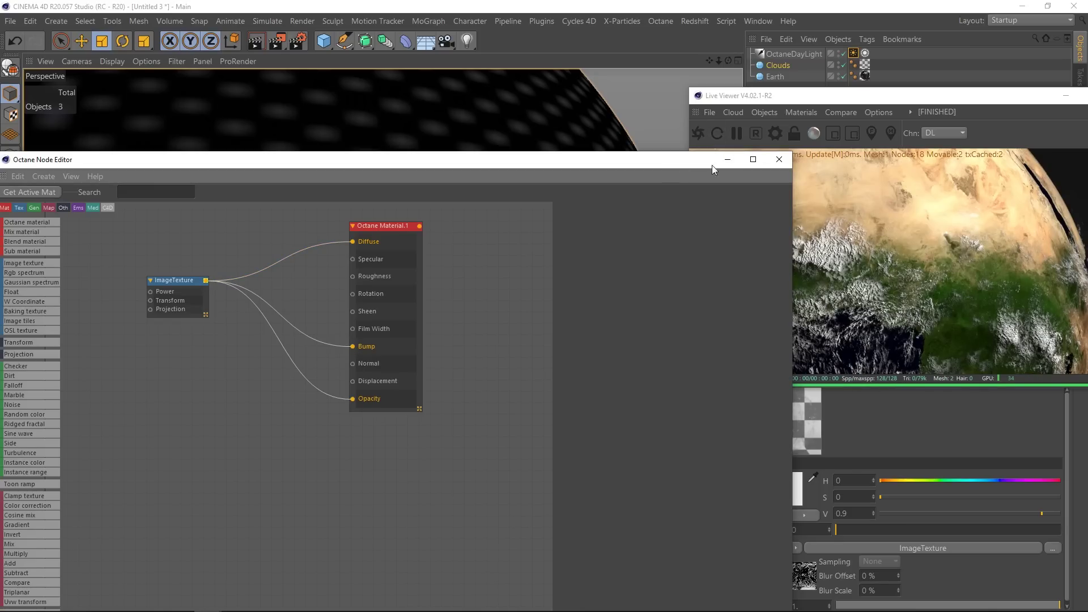
Insert a Multiply node before the clouds material's Bump input and feed its Texture2 with a FloatTexture set to about 0.126
drag(791, 254, 680, 256)
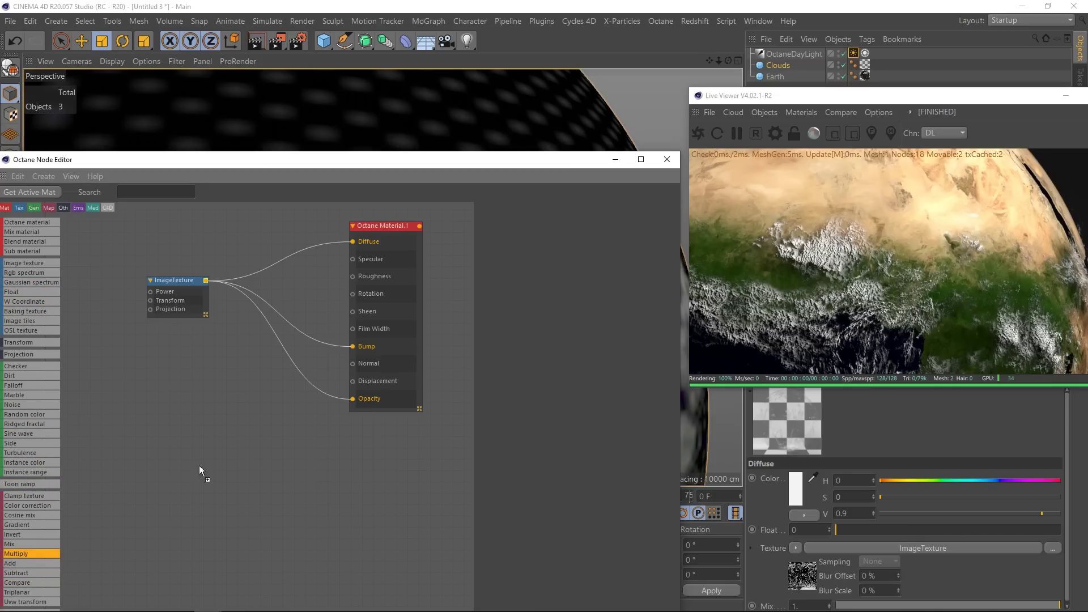
click(308, 337)
drag(272, 316, 255, 378)
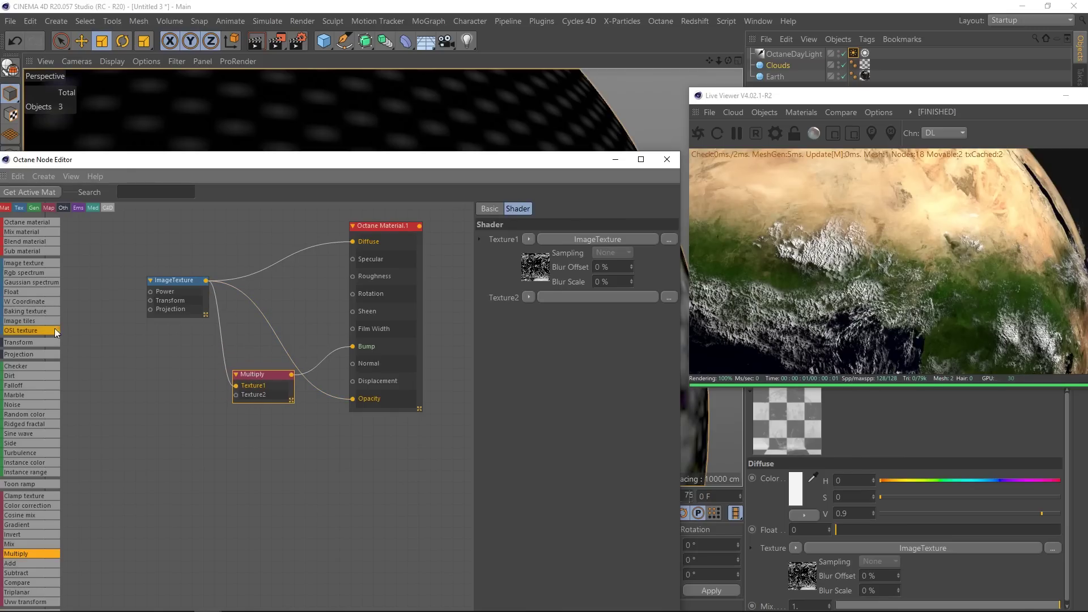
drag(32, 290, 236, 394)
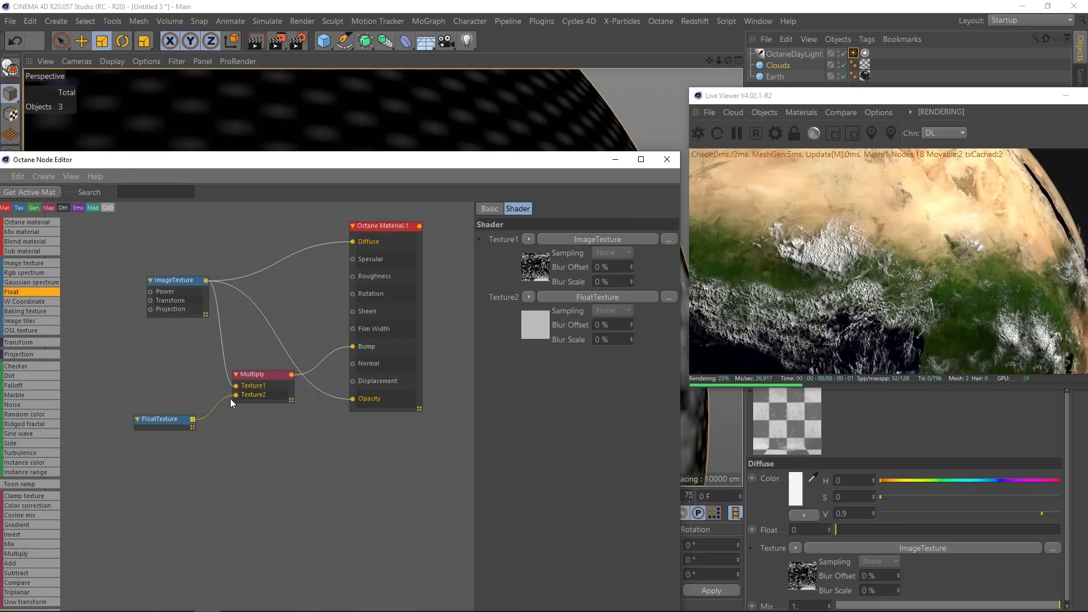
click(153, 419)
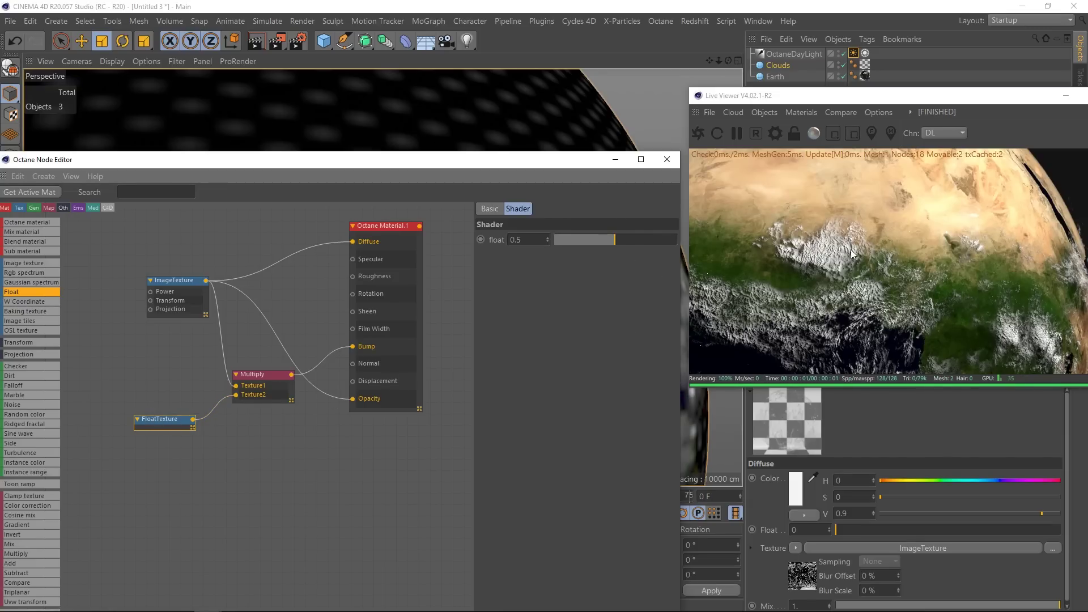
drag(610, 240, 569, 242)
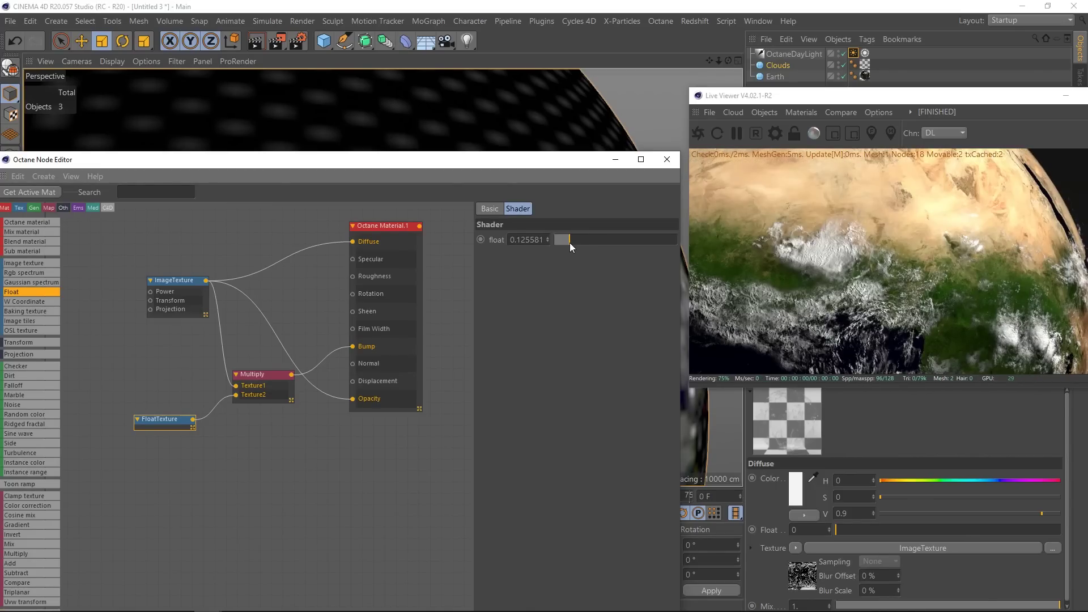
Connect the Earth ImageTexture to the Earth material's Bump input through a Multiply node, with a FloatTexture of about 0.363 as Texture2
click(866, 76)
drag(457, 163, 492, 53)
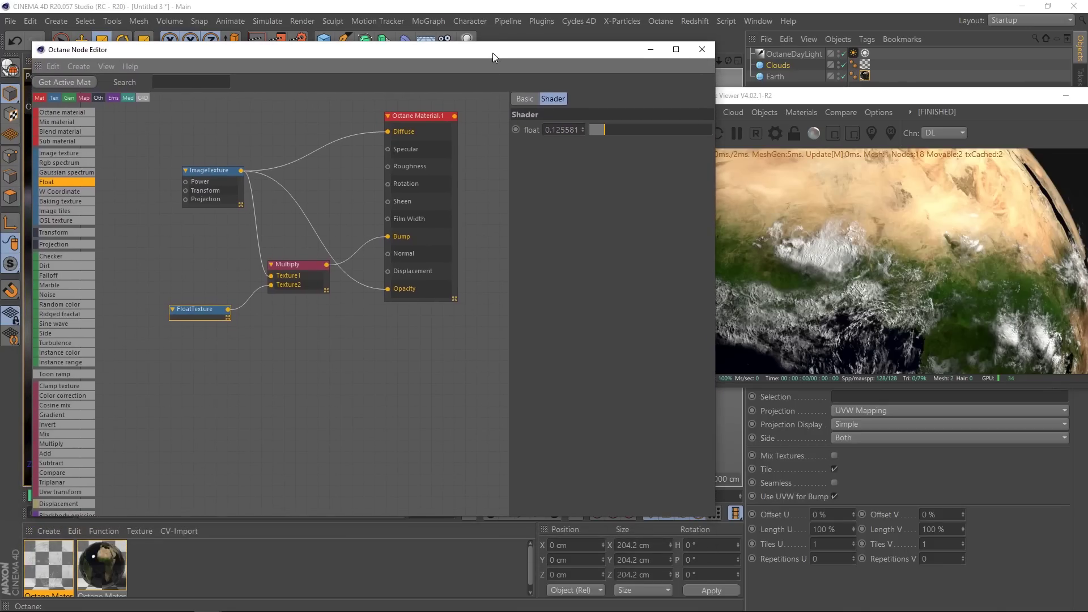
click(102, 566)
drag(206, 209, 326, 295)
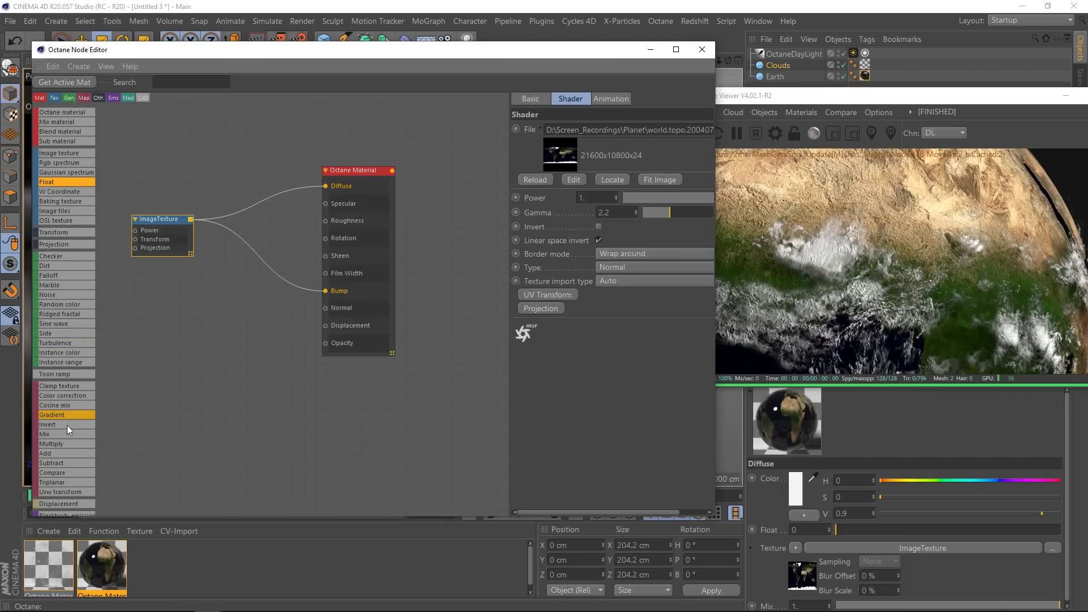
drag(56, 444, 269, 270)
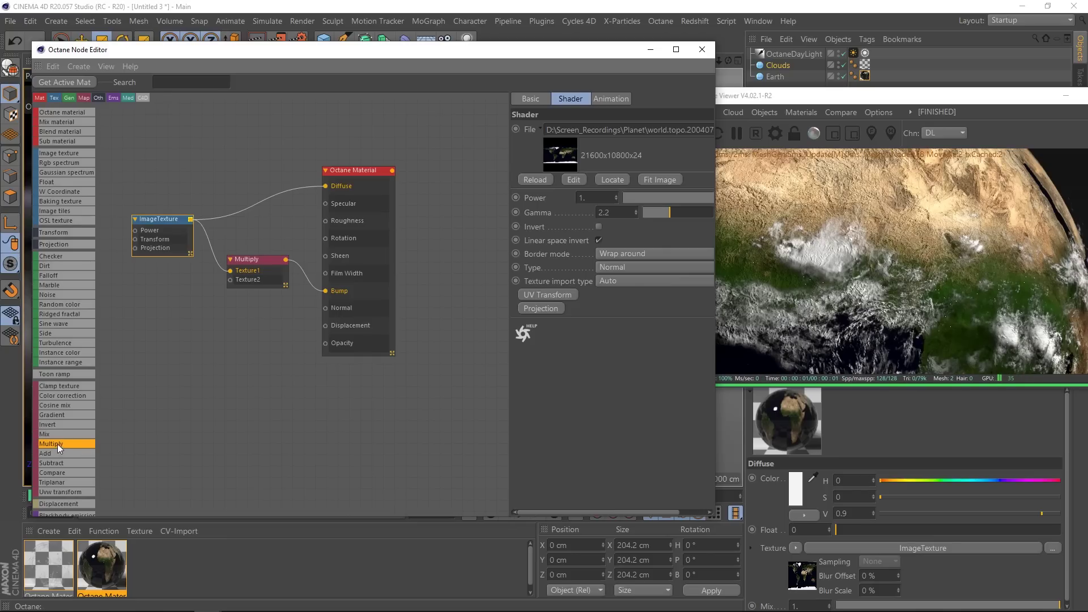
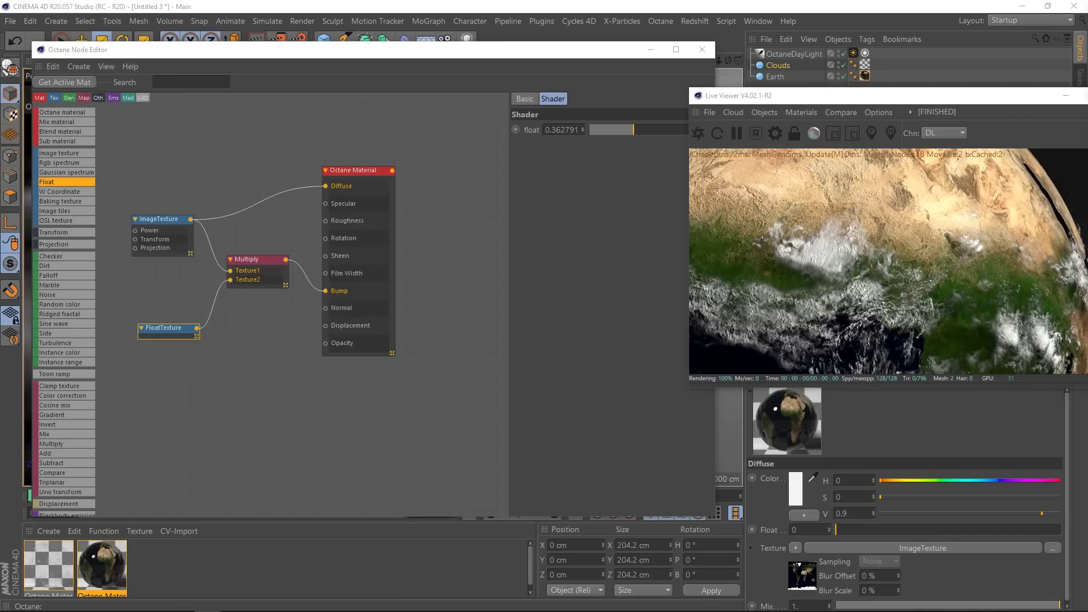
Apply the pathtracing_preset in the Octane Settings and close the settings
click(468, 181)
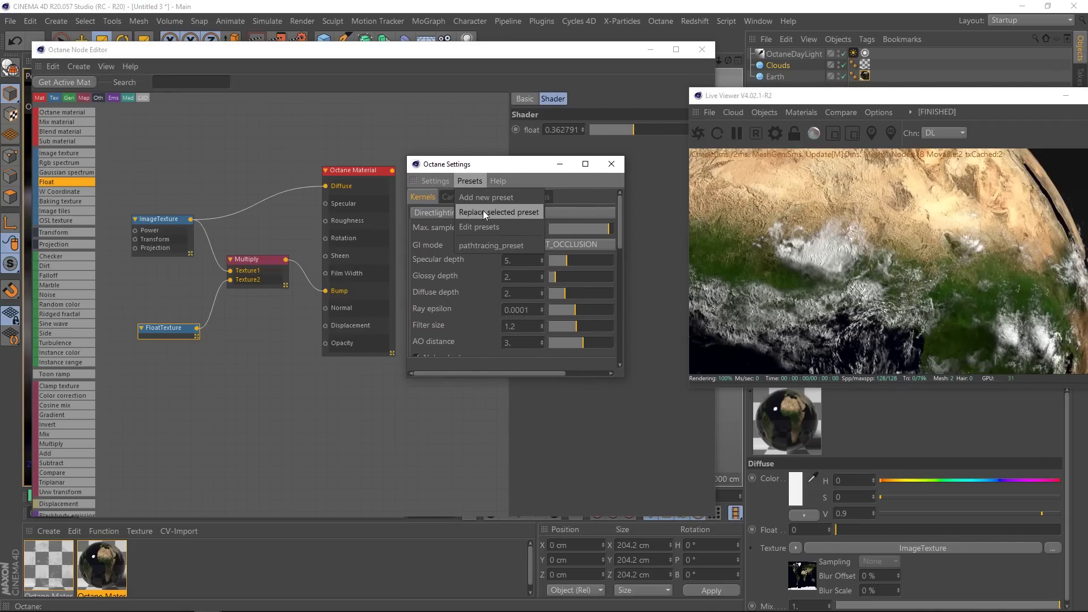
click(485, 246)
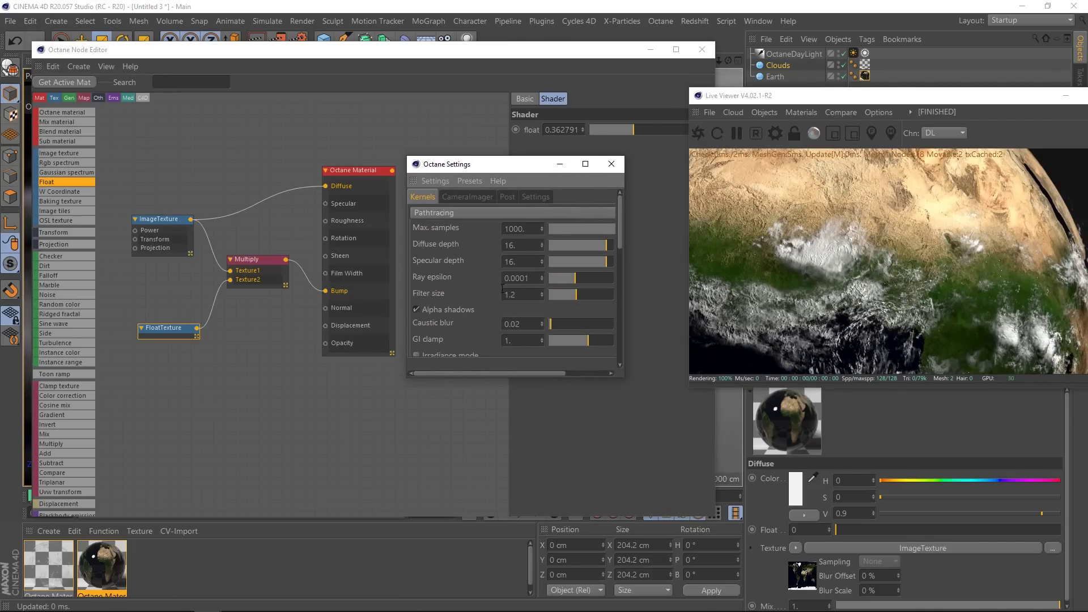
click(613, 165)
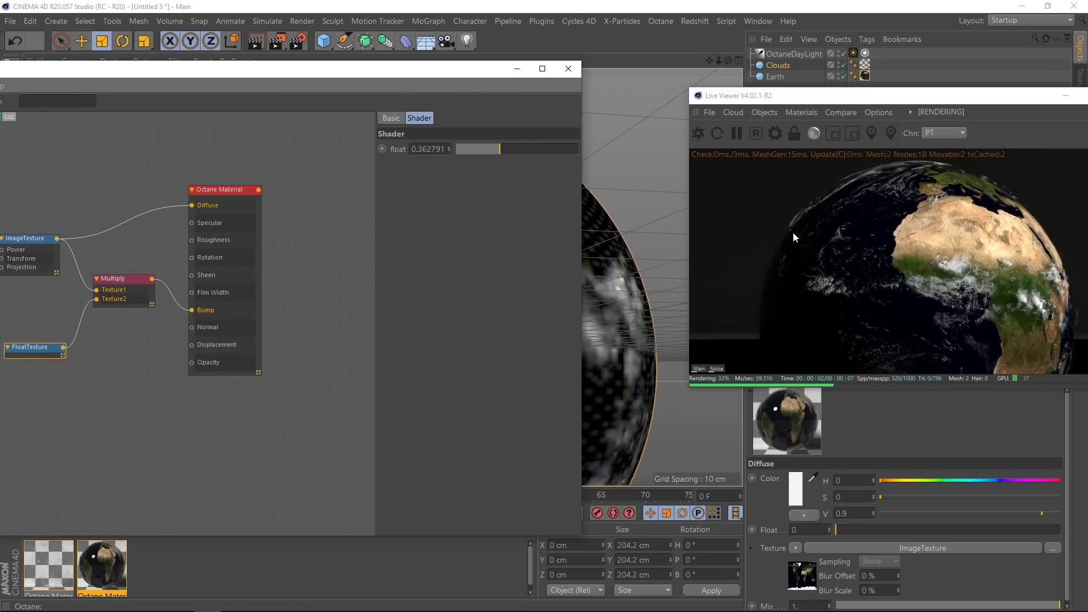
Put the node editor away and scale the Clouds sphere down in the front view to about 201.5 cm across
click(518, 84)
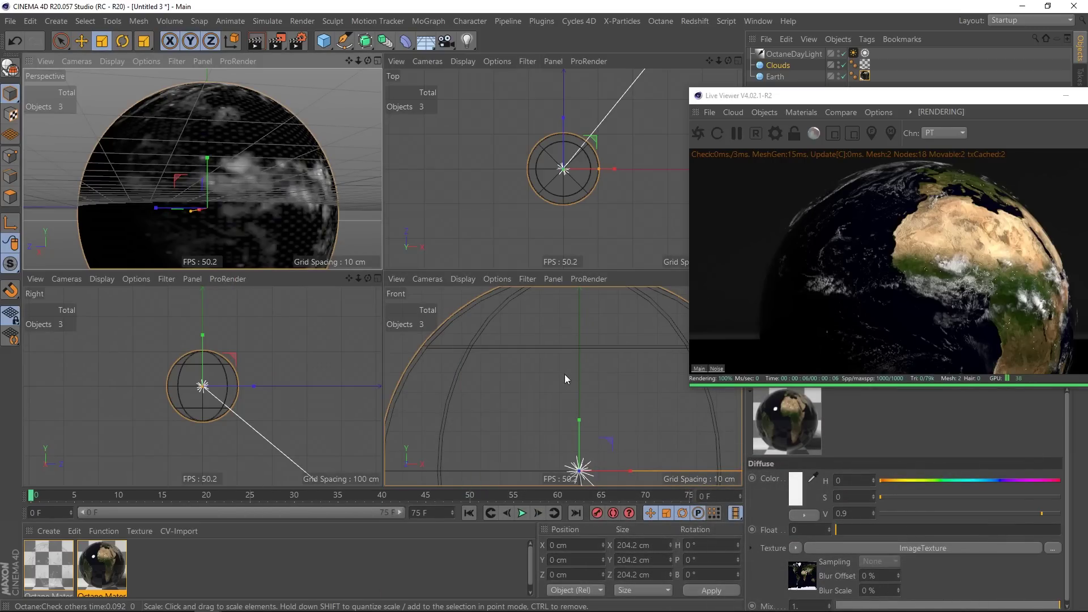
middle_click(551, 380)
middle_click(595, 369)
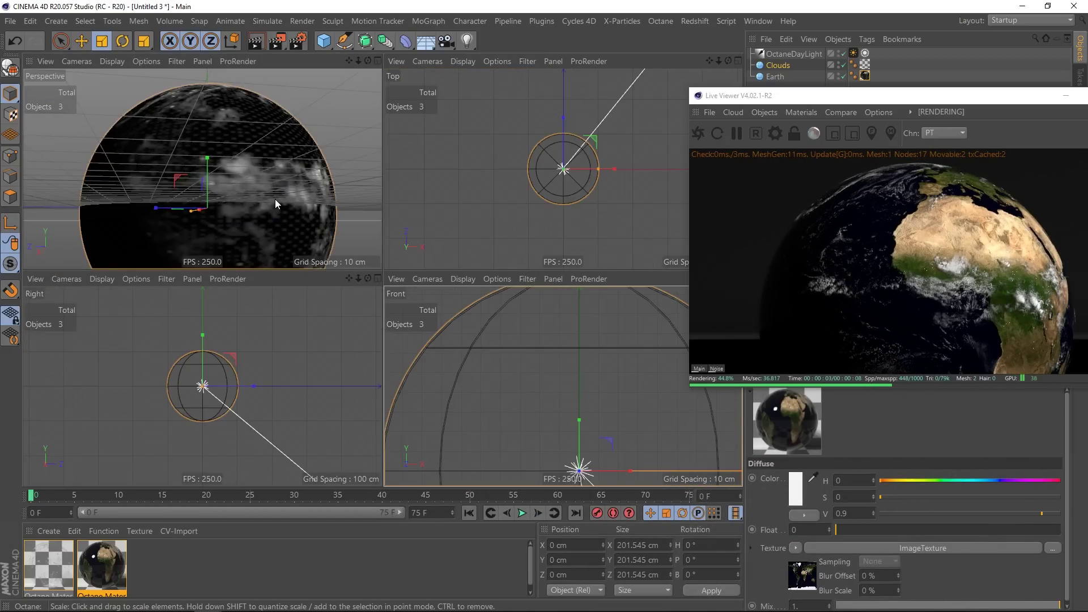
Duplicate the Clouds sphere and name the copy Earth_Frenel
middle_click(275, 199)
alt+drag(274, 194, 624, 216)
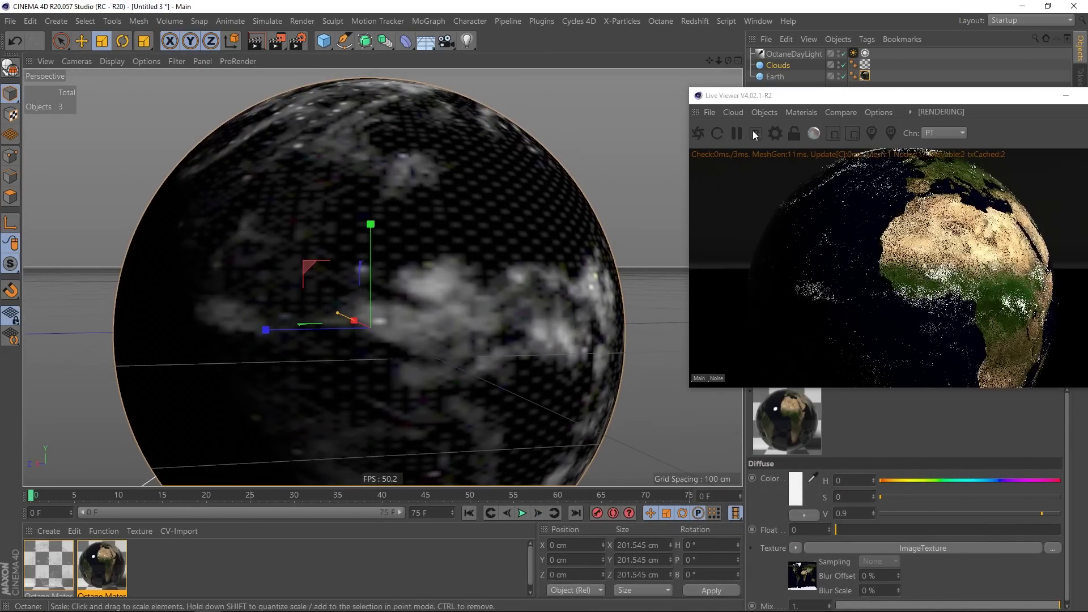
ctrl+drag(793, 62, 778, 61)
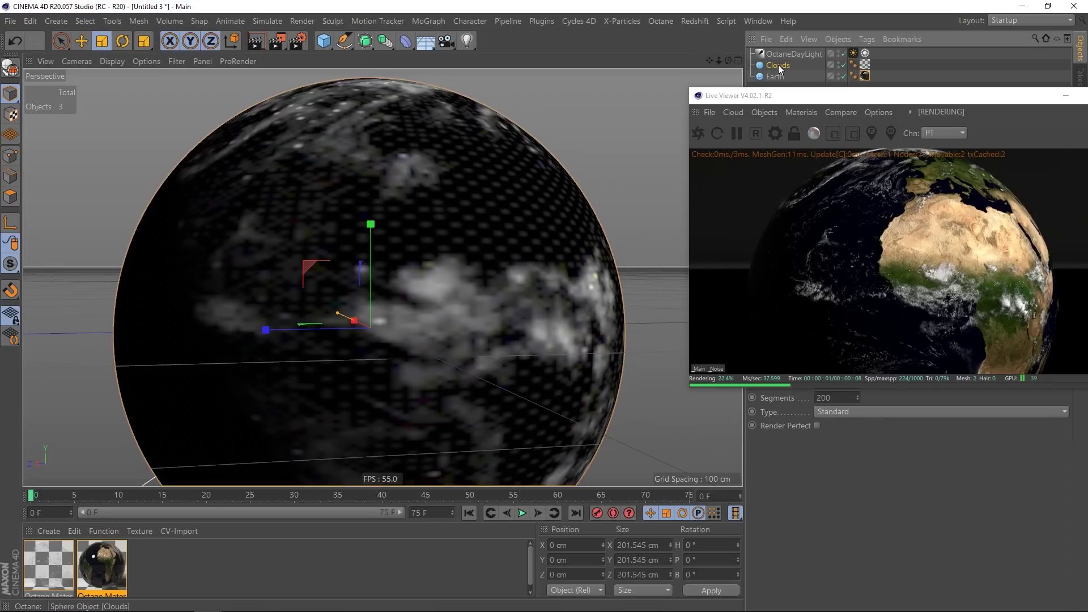
double_click(780, 66)
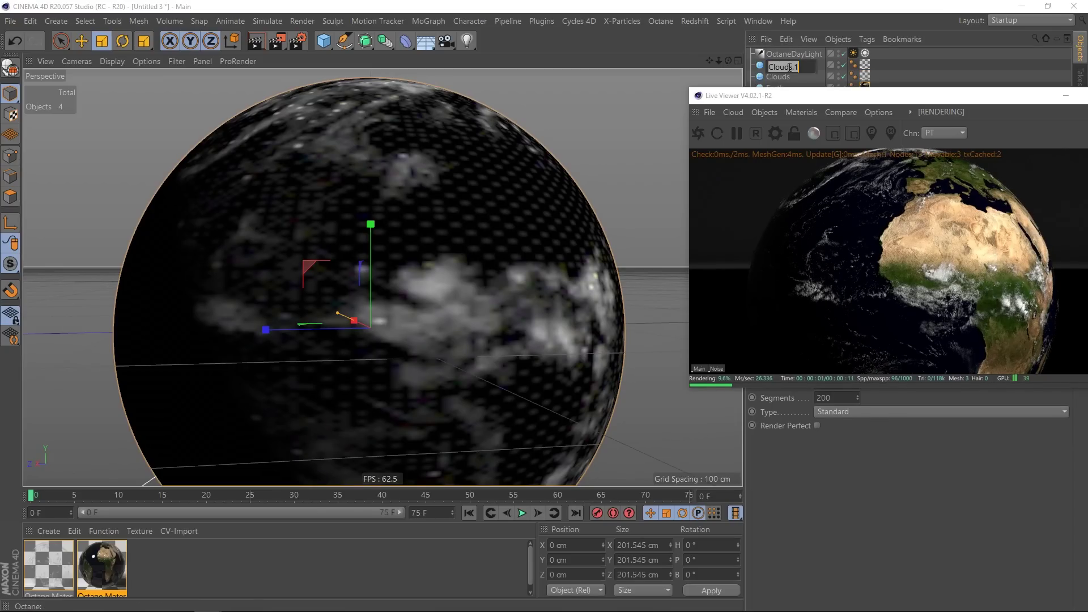
text(Earth)
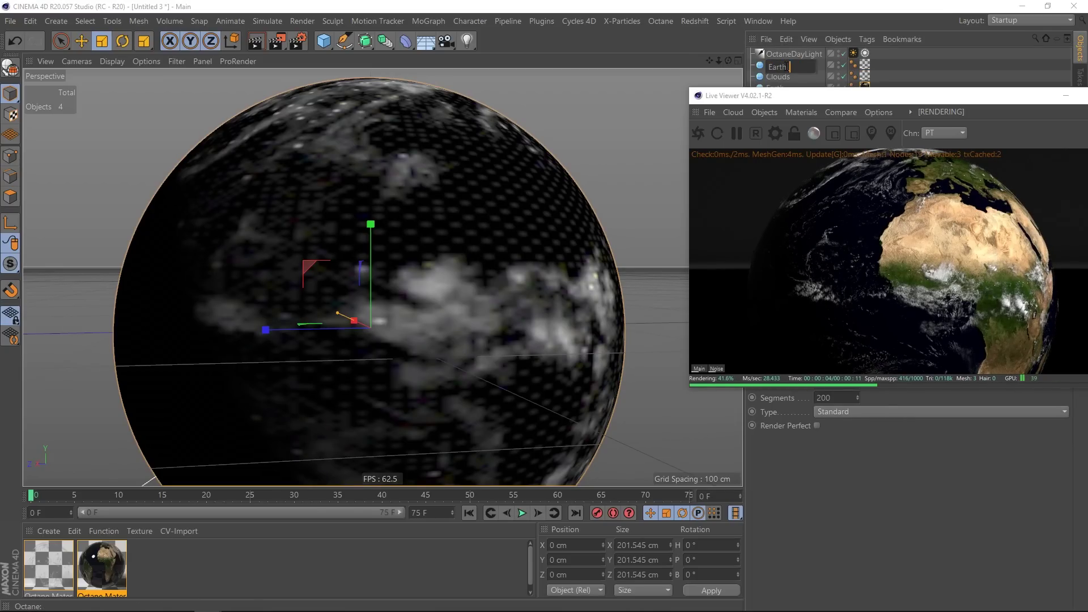
text(_Frenel)
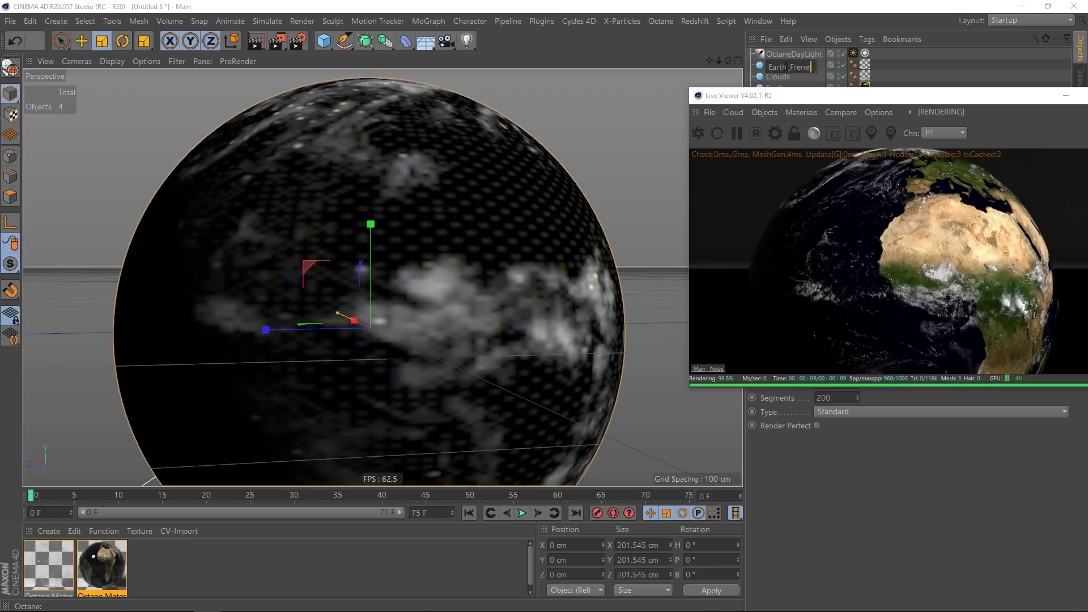
key(Return)
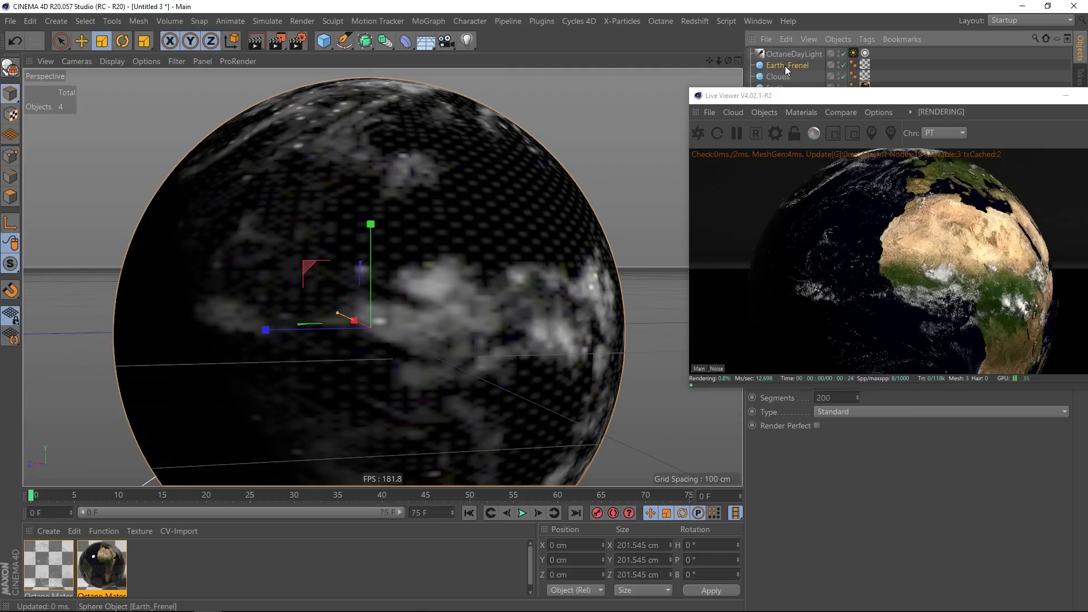
Remove the clouds material from the Earth_Frenel sphere and assign it a new Octane Material
click(865, 66)
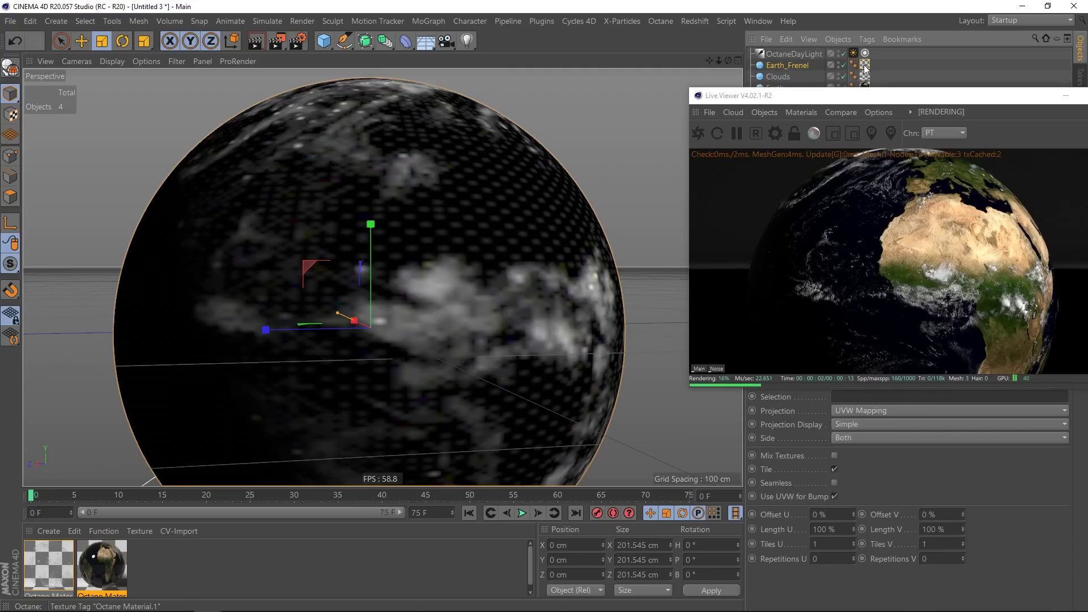
key(Delete)
click(790, 65)
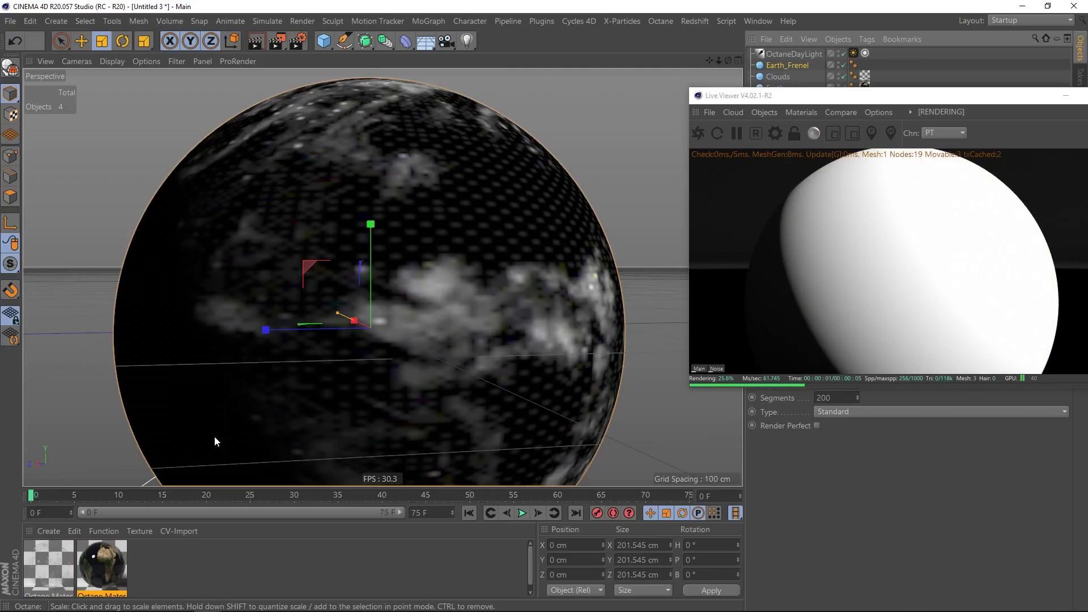
click(49, 531)
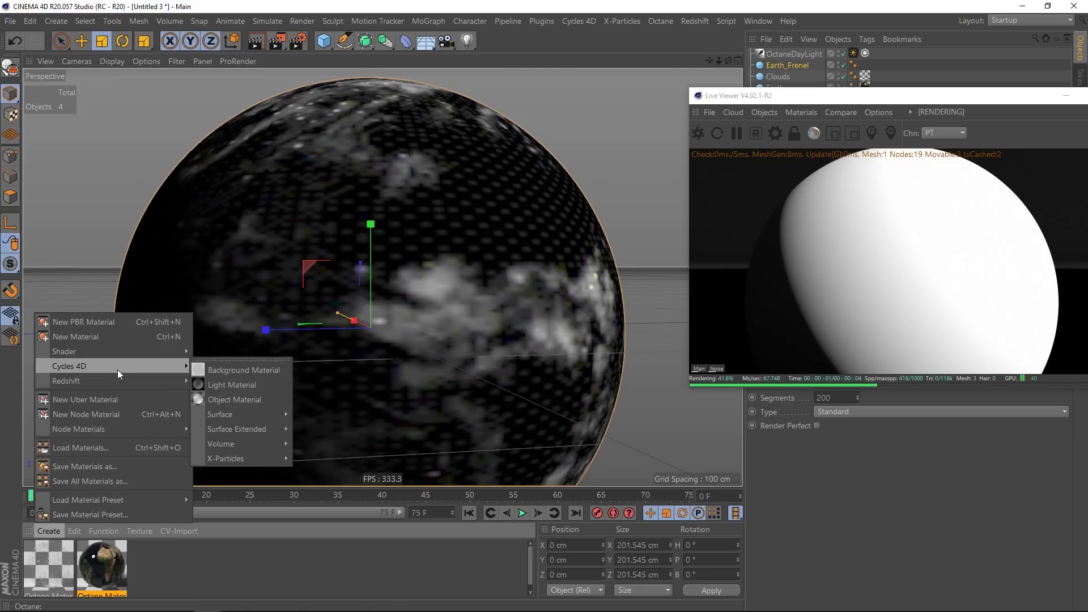
mouse_move(118, 356)
mouse_move(223, 352)
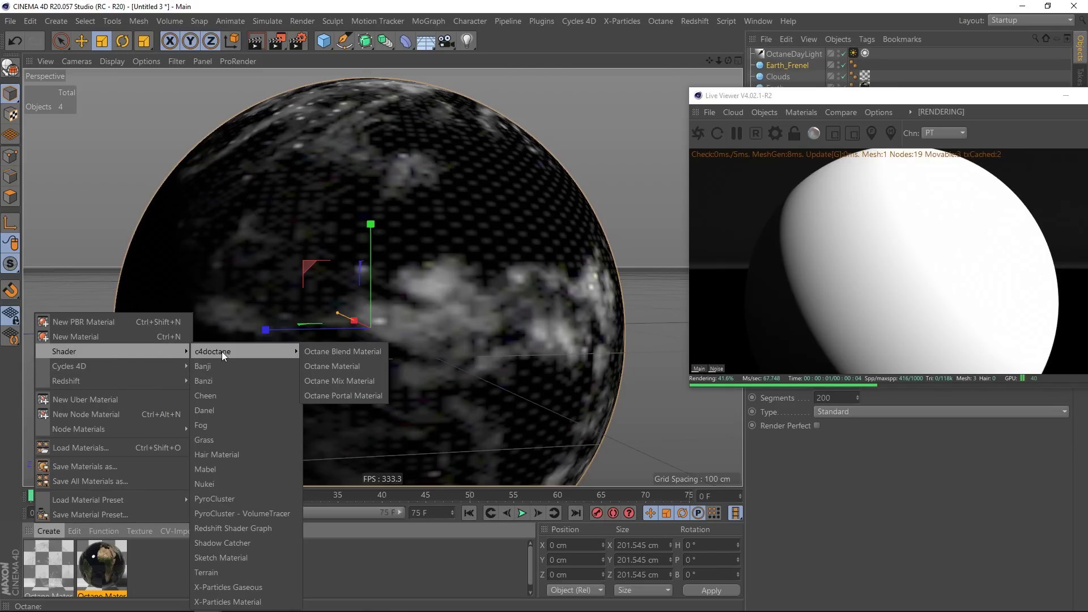
click(335, 367)
drag(44, 570, 800, 67)
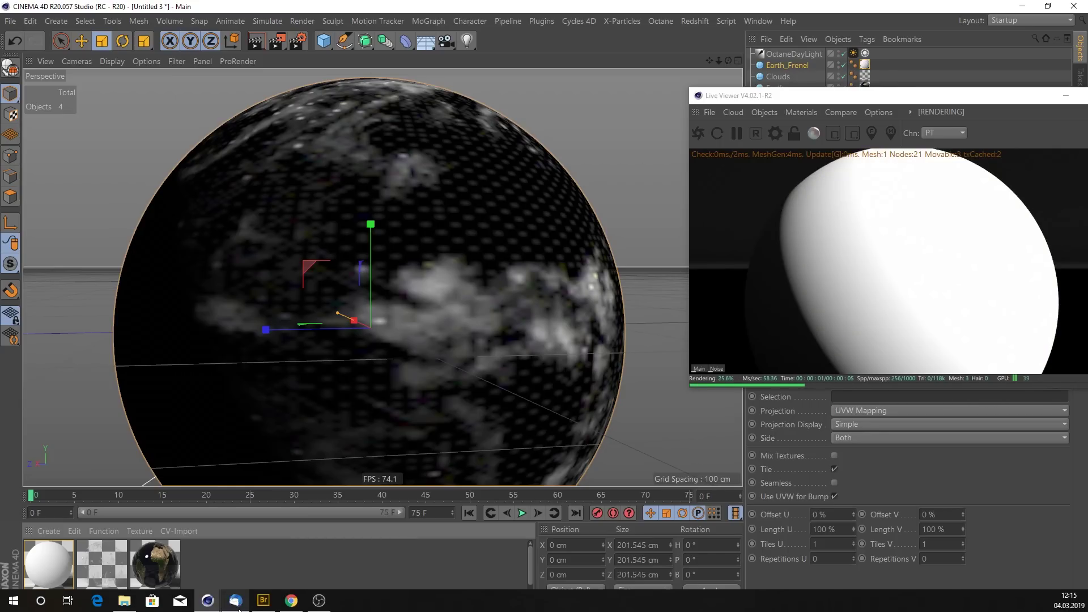
Rename the Earth_Frenel sphere to Earth_Falloff
mouse_move(291, 601)
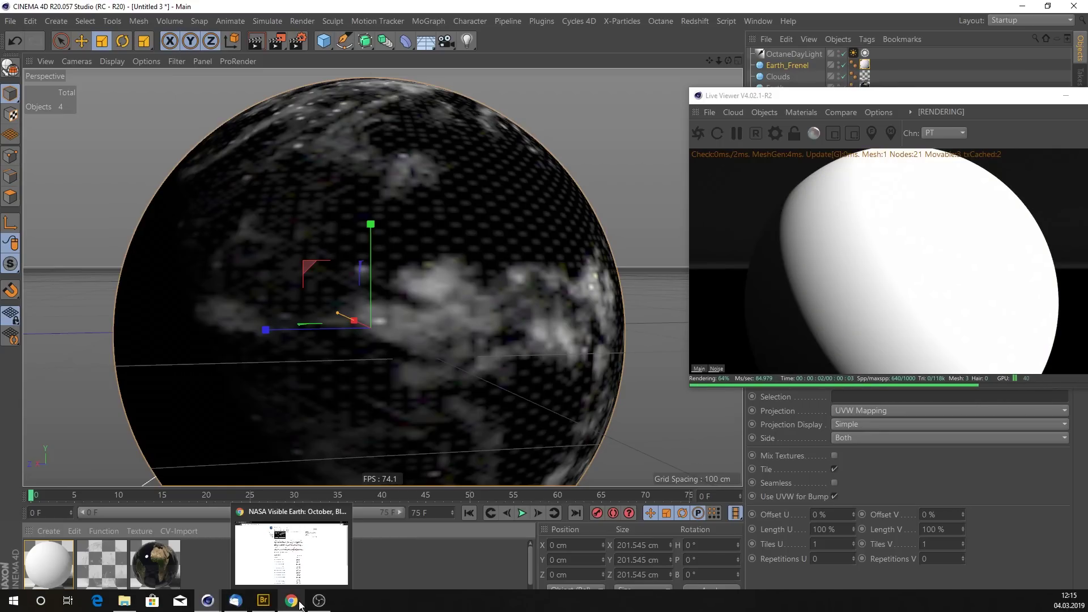
double_click(788, 65)
drag(790, 67, 811, 67)
text(F)
key(Return)
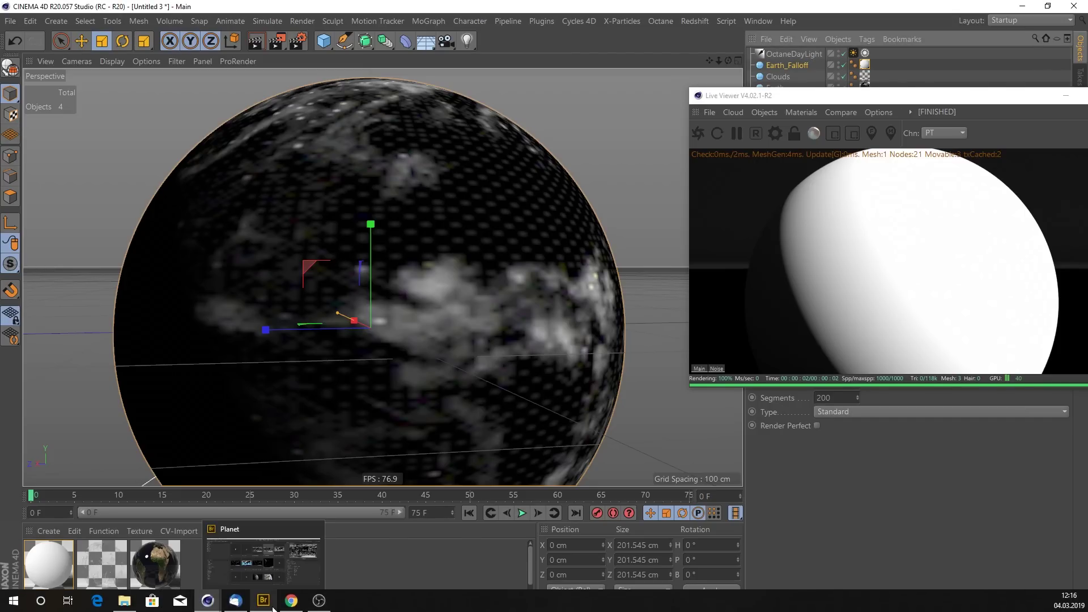
Open the new material in the Octane Node Editor and connect an added Falloff node to its Diffuse input
mouse_move(207, 601)
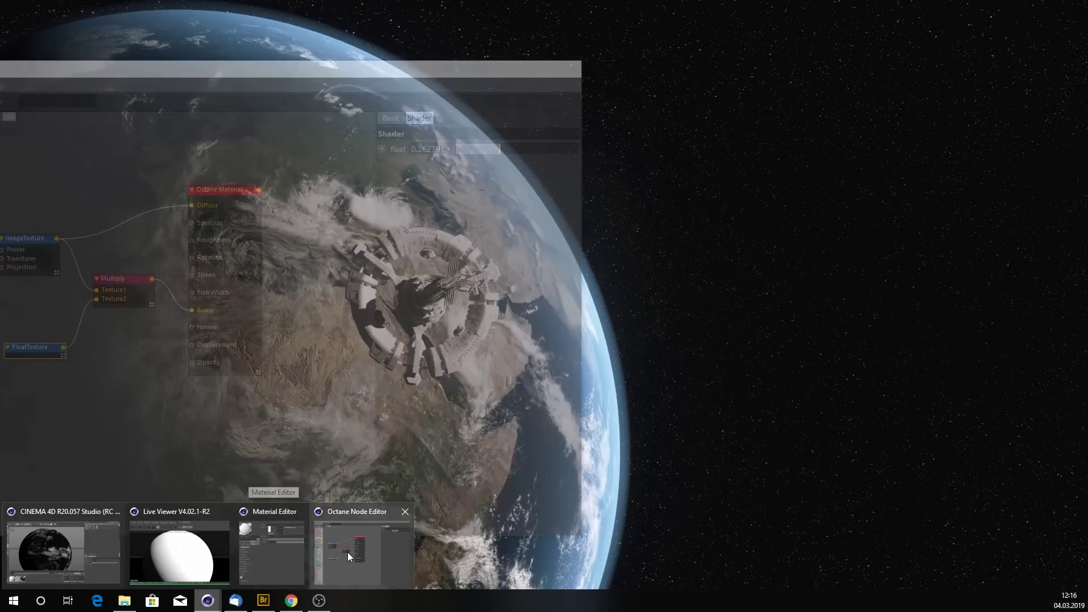
click(348, 552)
drag(209, 68, 337, 54)
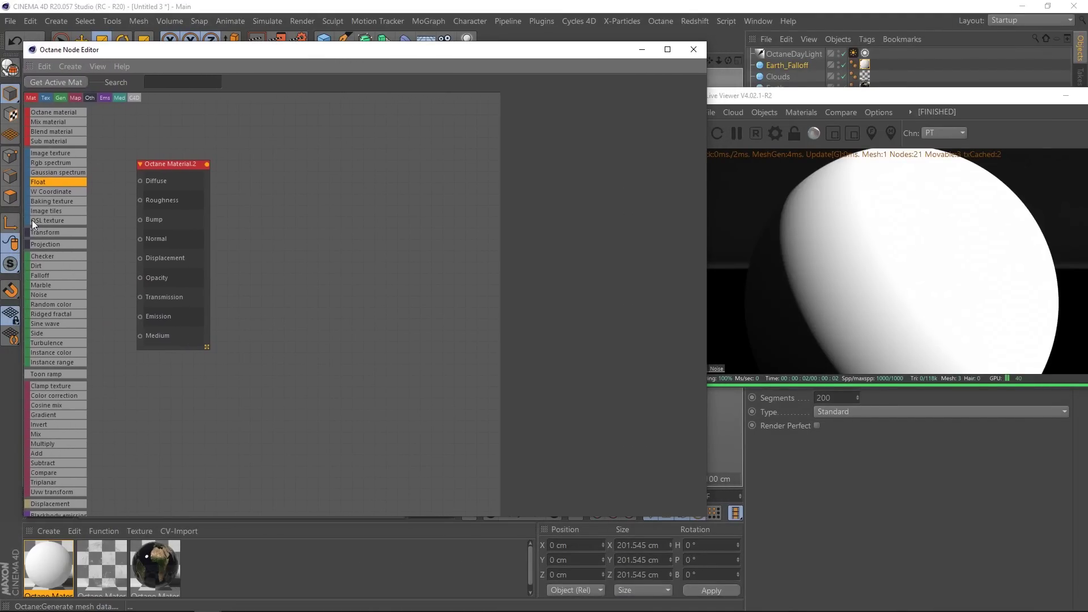
click(169, 163)
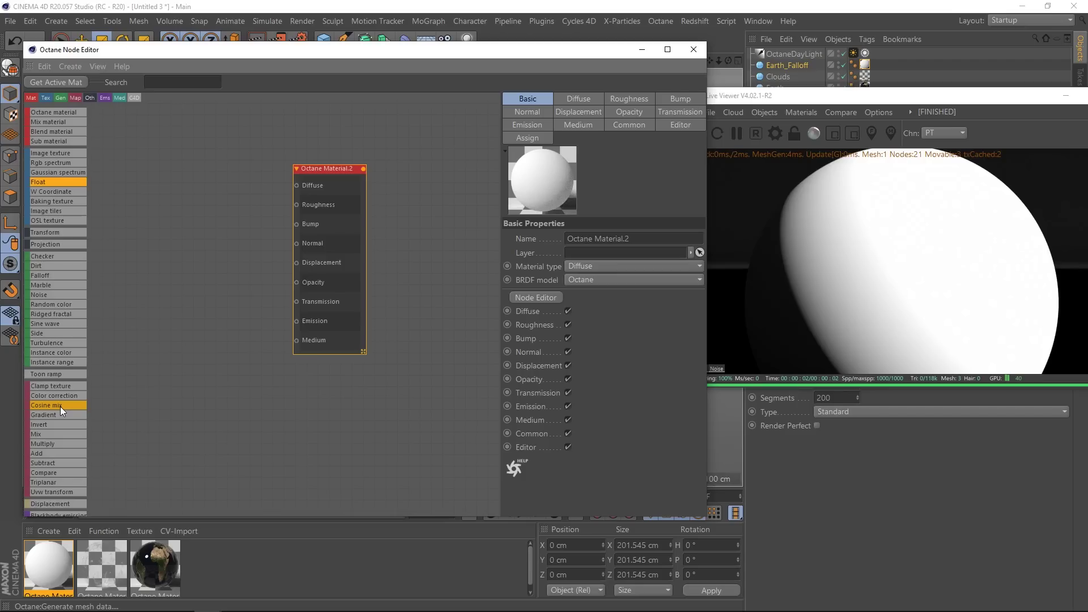
drag(51, 274, 139, 278)
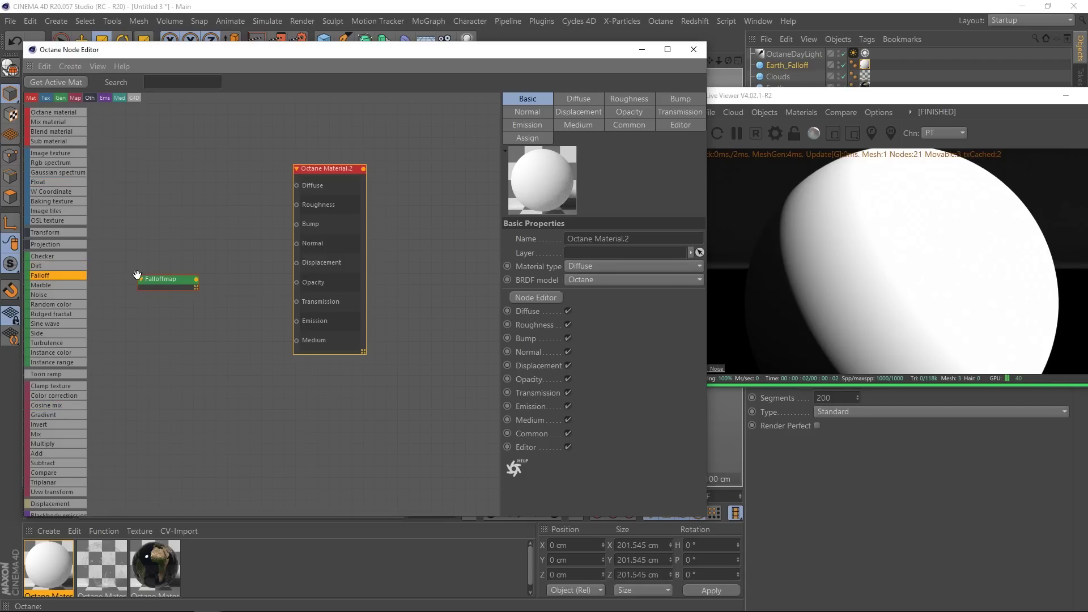
drag(227, 266, 296, 185)
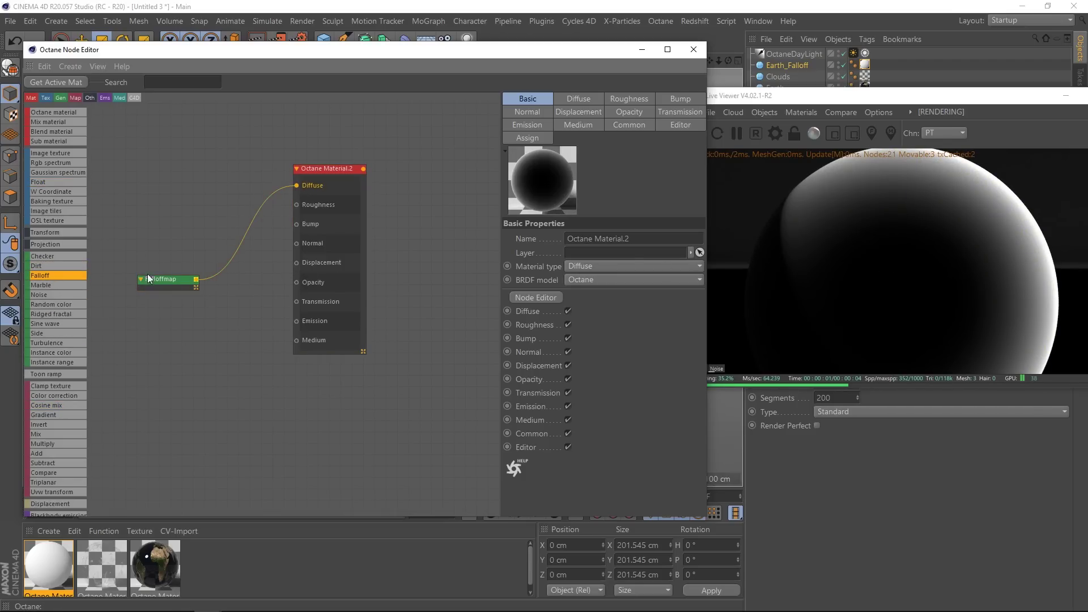
drag(164, 282, 150, 300)
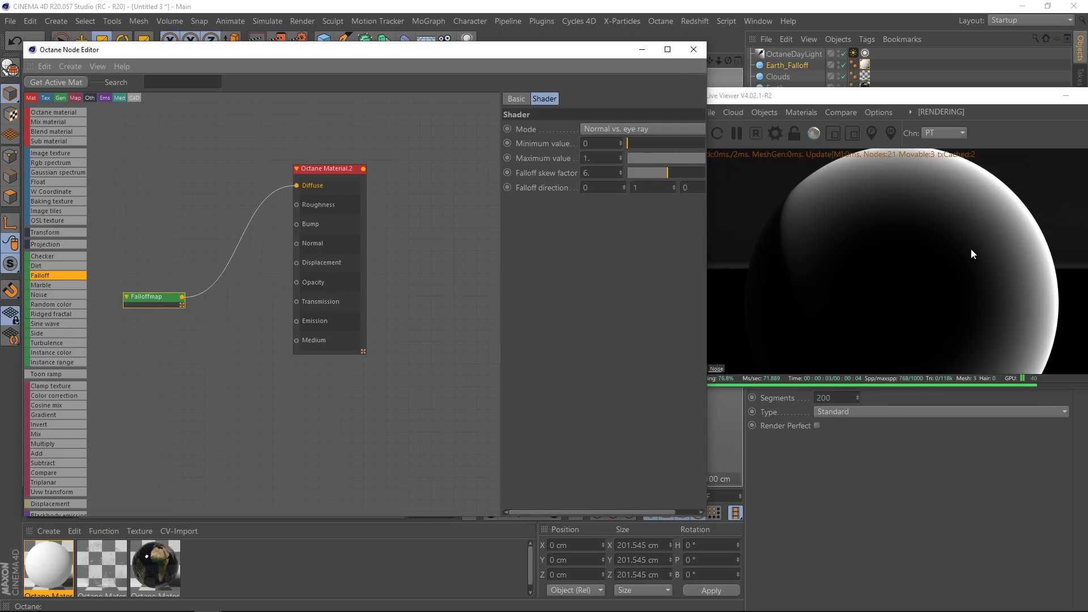
Connect the Falloffmap to the material's Opacity input and delete its Diffuse connection
drag(182, 297, 295, 283)
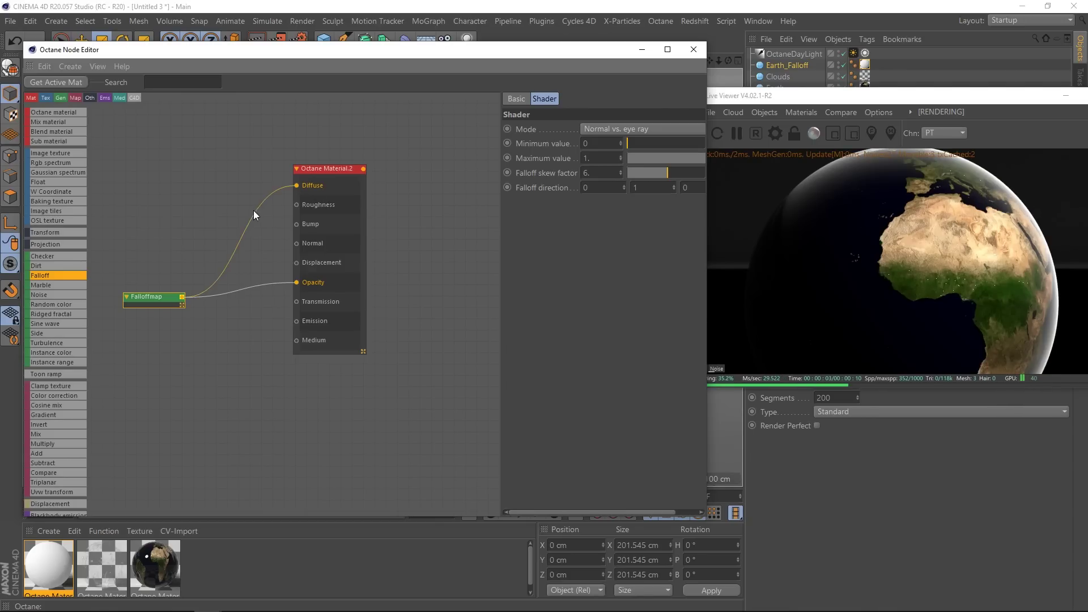
click(231, 260)
key(Delete)
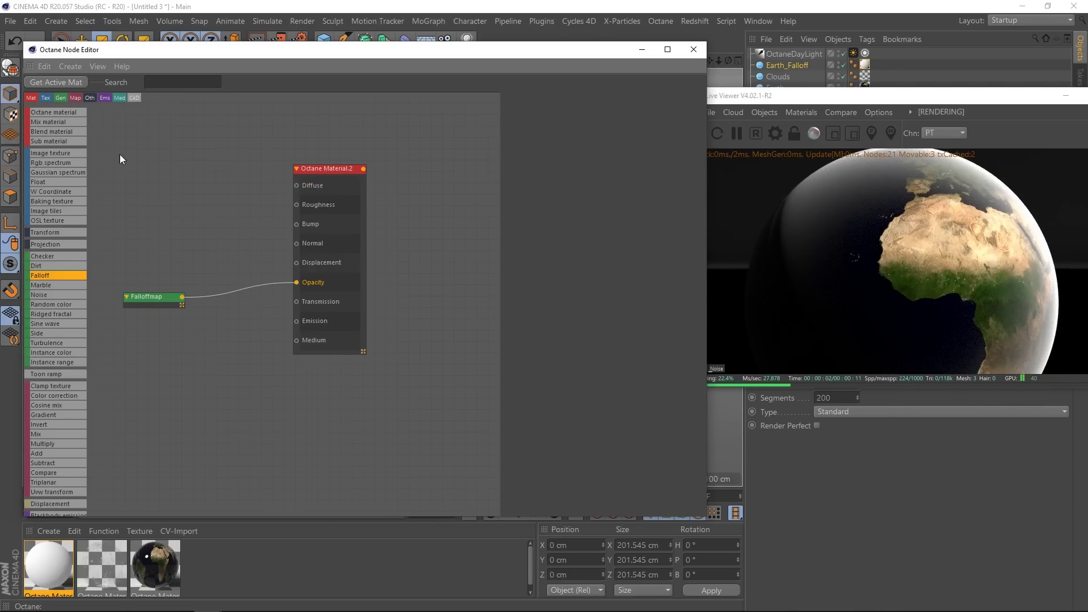
Add an RgbSpectrum node to the falloff material's Diffuse input and colour it light blue, with H about 0.605 and S about 0.707
drag(50, 164, 296, 186)
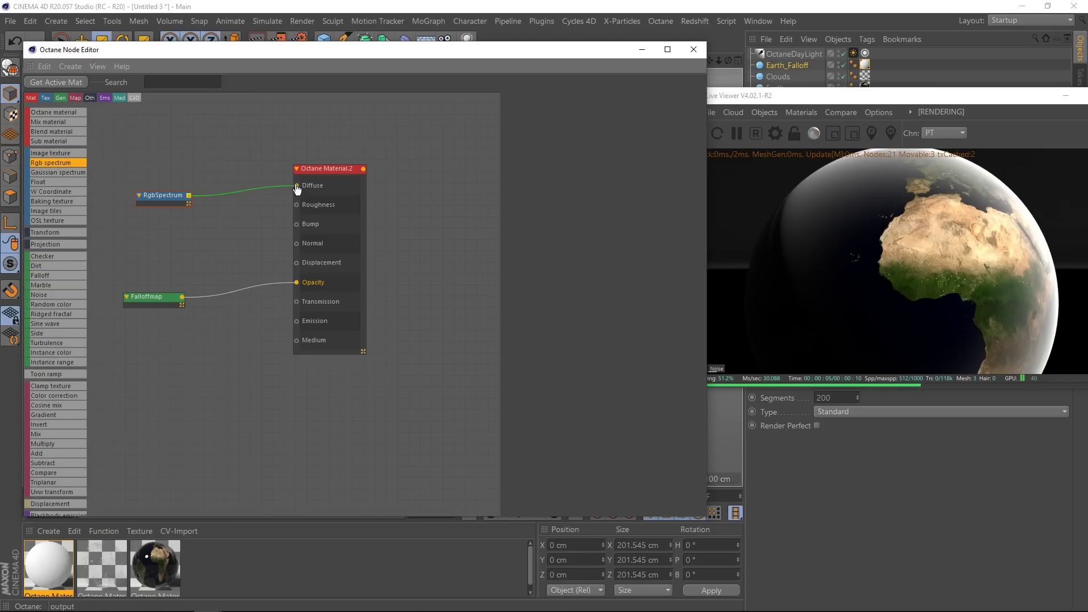
click(179, 196)
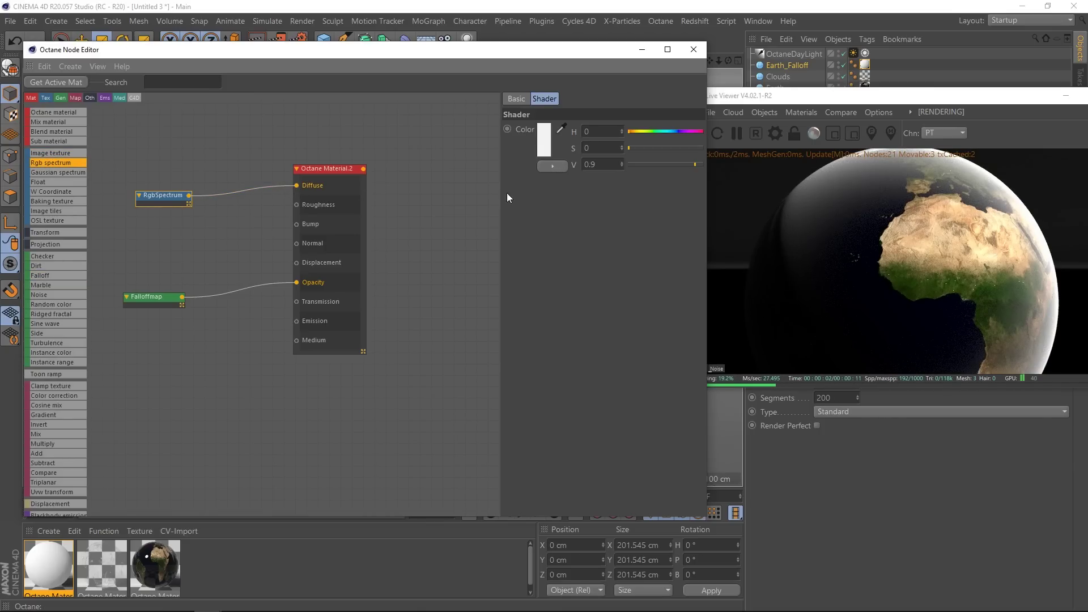
drag(501, 195, 459, 195)
drag(592, 149, 658, 132)
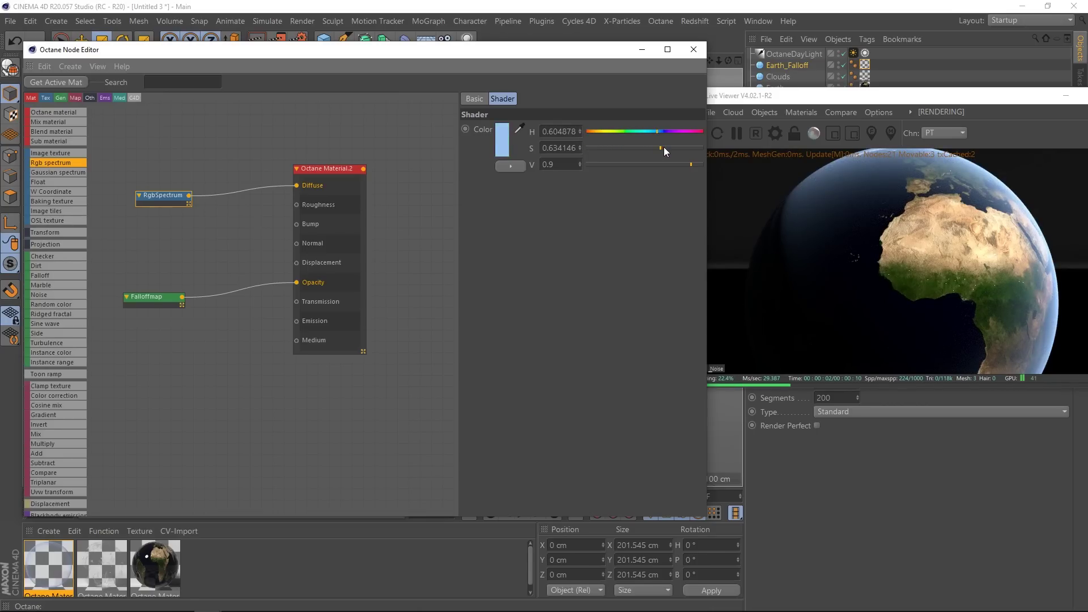
click(669, 147)
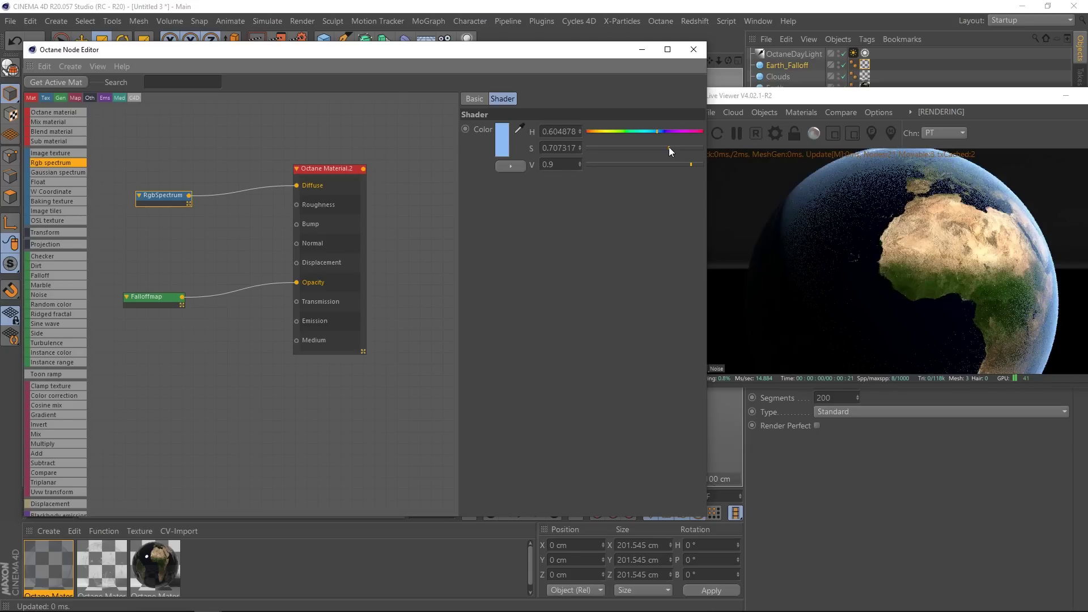
drag(672, 148, 669, 148)
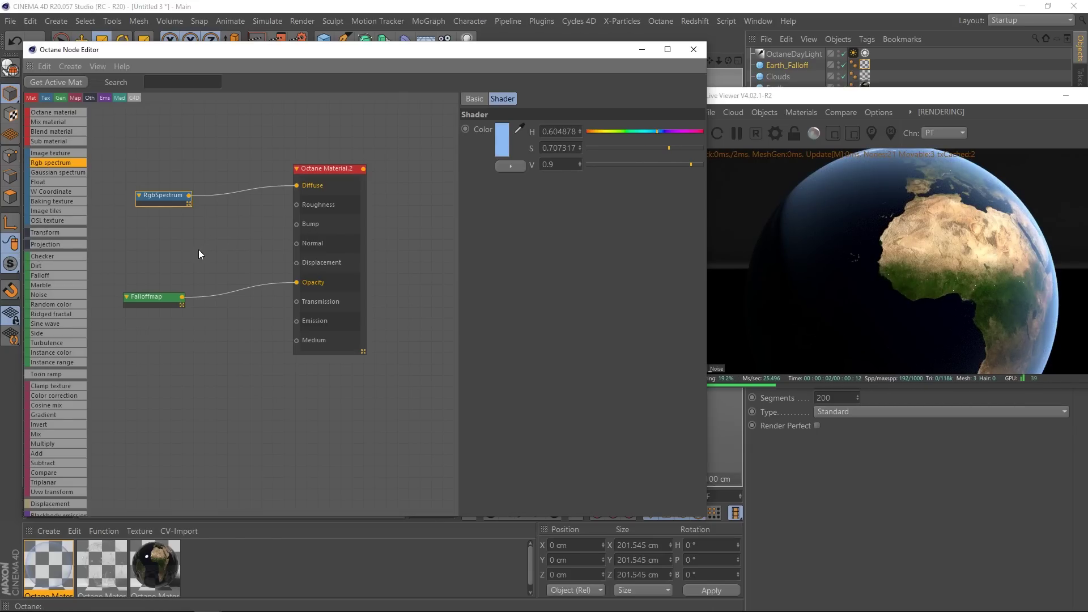
Set the Falloffmap's falloff skew factor to about 7.73
click(160, 297)
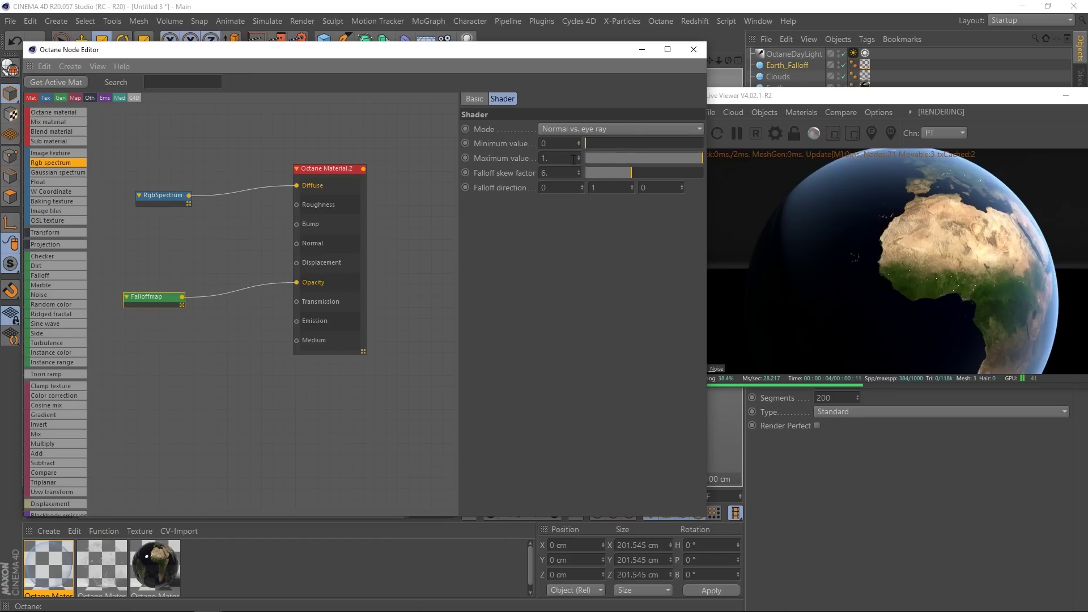
drag(632, 172, 645, 173)
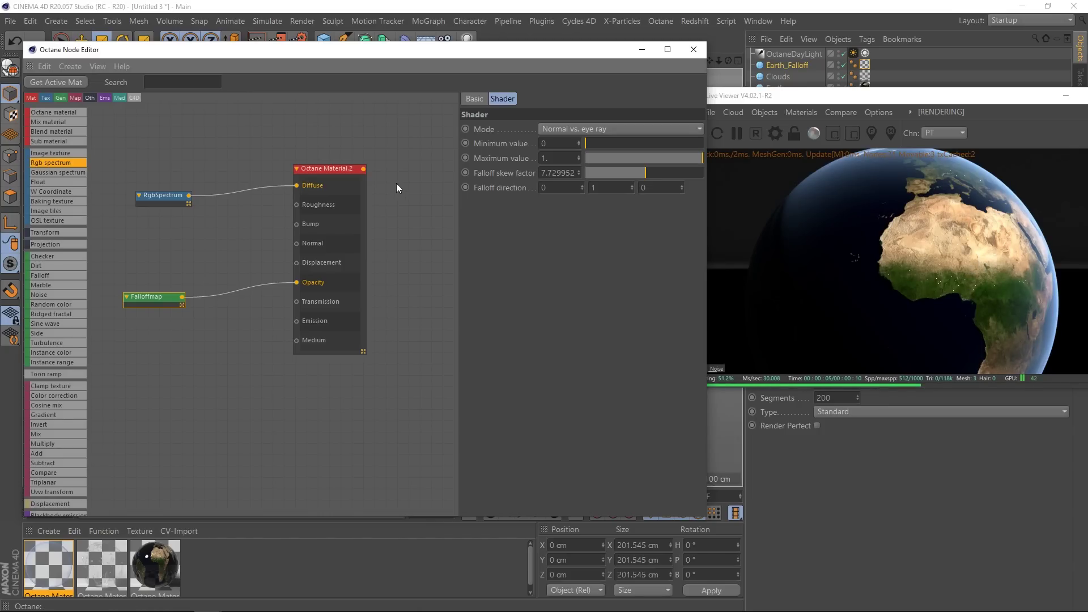
Set the Earth material's Specular float to about 0.487 and its Roughness float to about 0.251
click(164, 577)
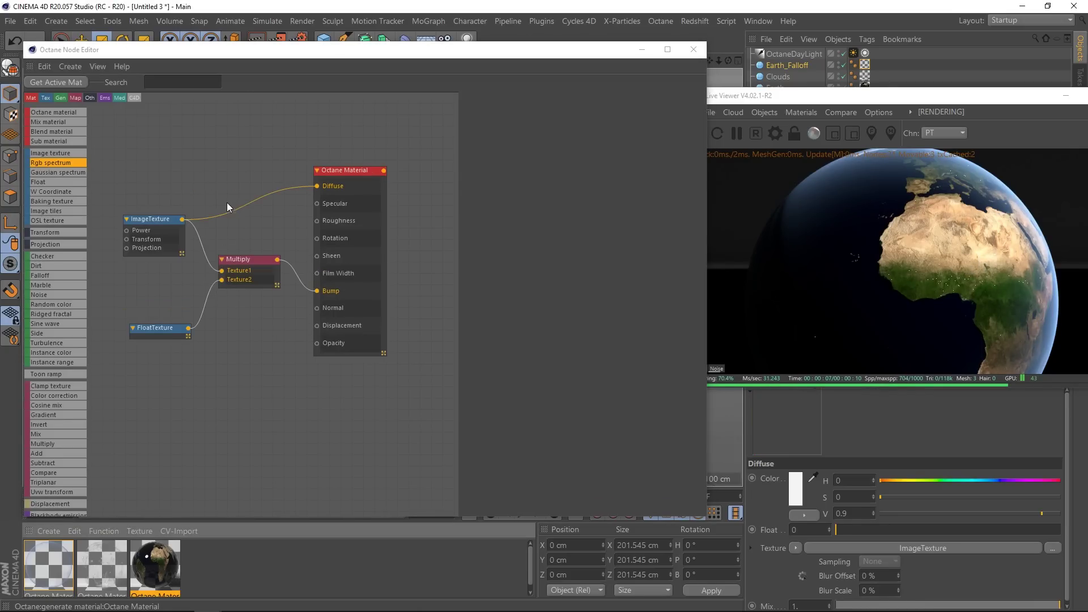
click(351, 181)
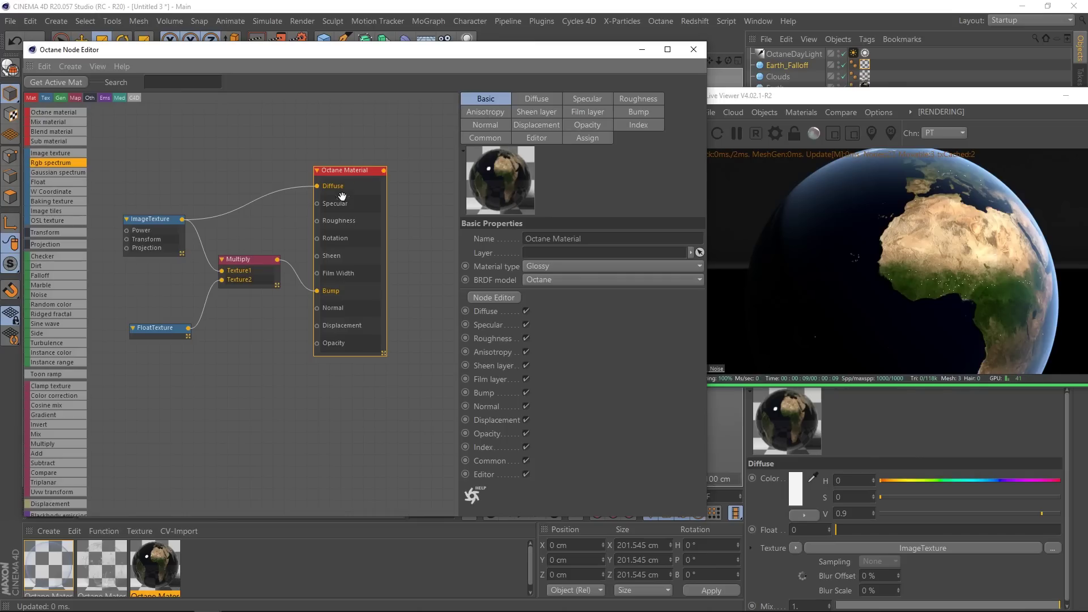
click(590, 99)
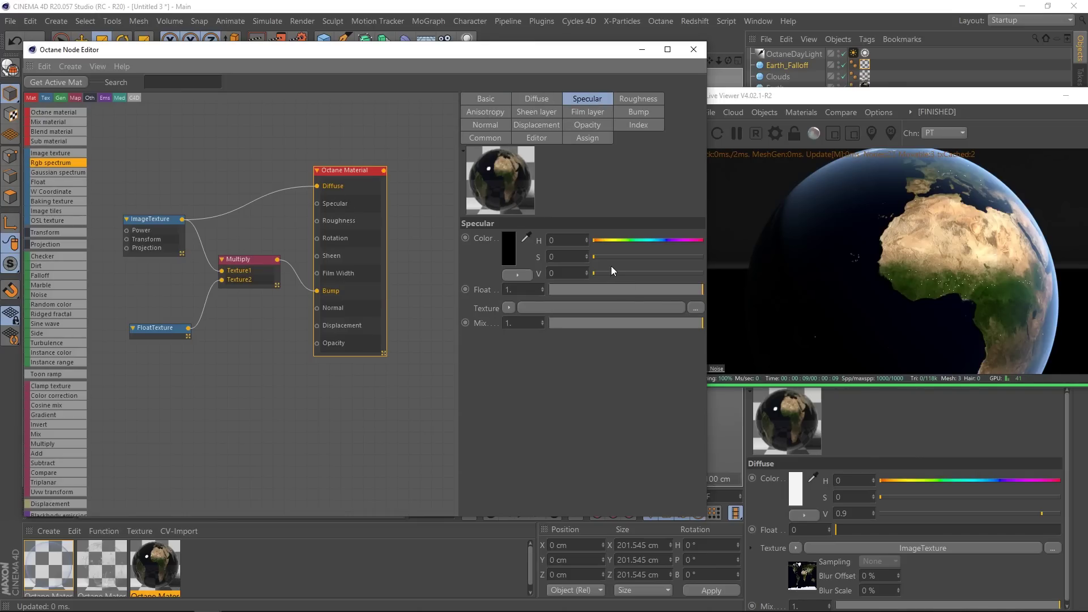
drag(688, 290, 626, 292)
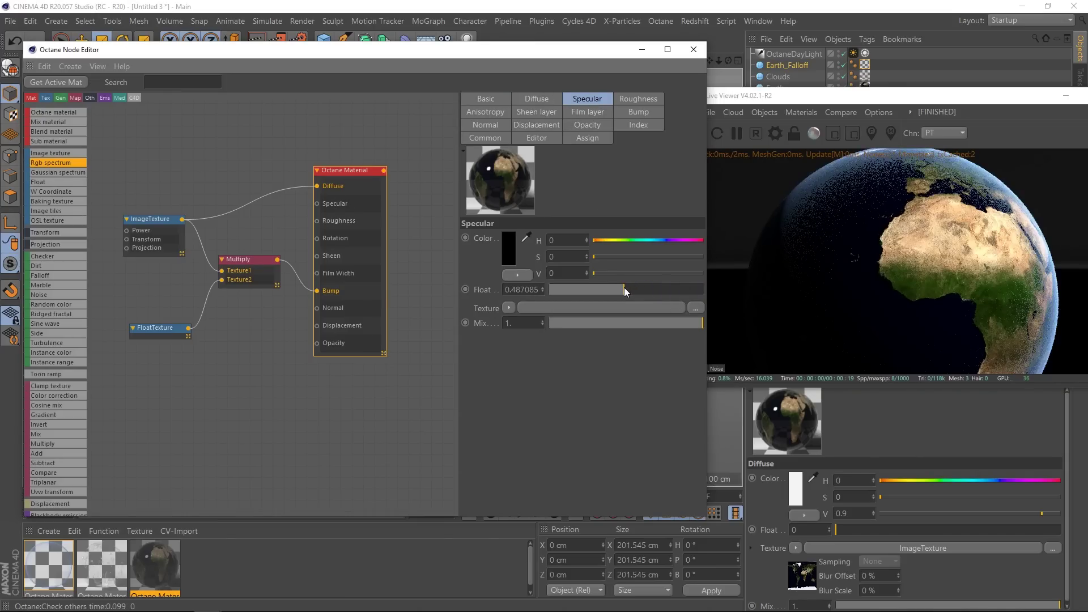
click(637, 101)
drag(556, 292, 588, 290)
Insert a ColorCorrection node between the Earth ImageTexture and the Diffuse input, with Saturation set to about 0.783
drag(150, 220, 149, 207)
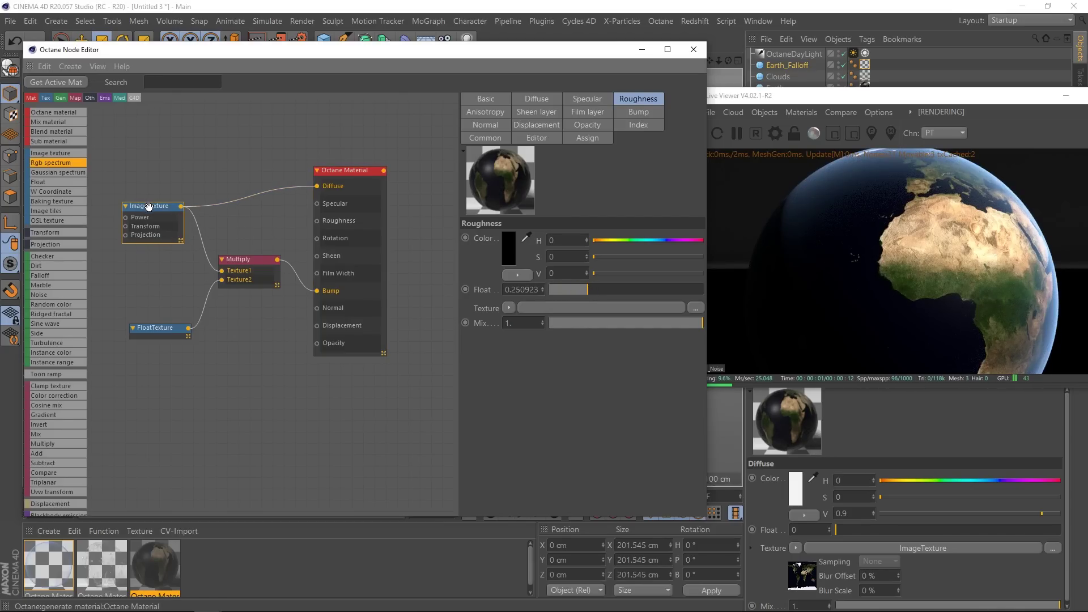
click(263, 196)
drag(258, 201, 256, 188)
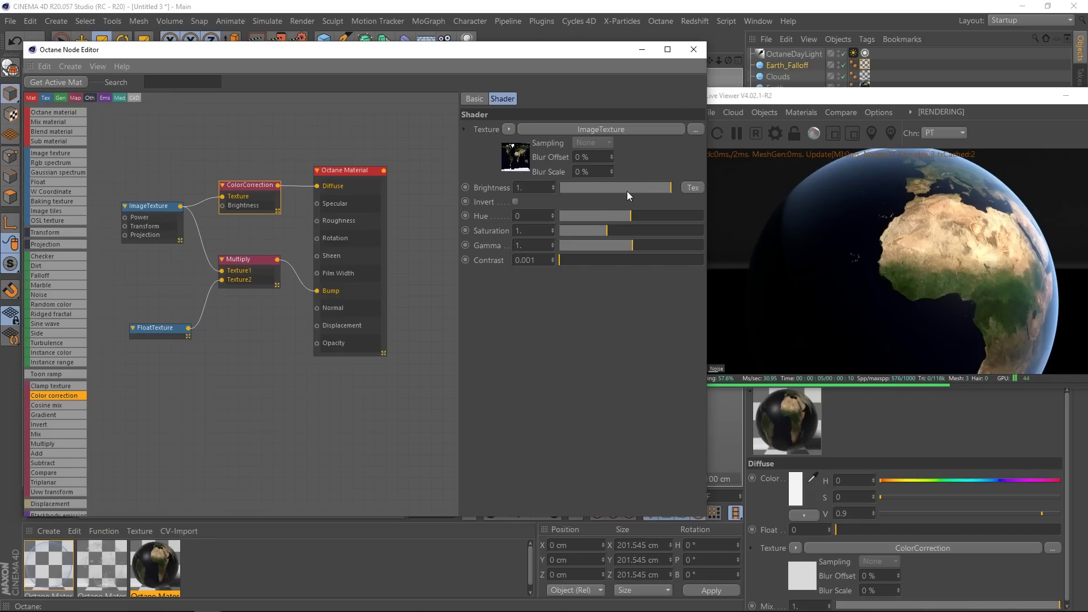
drag(607, 229, 597, 229)
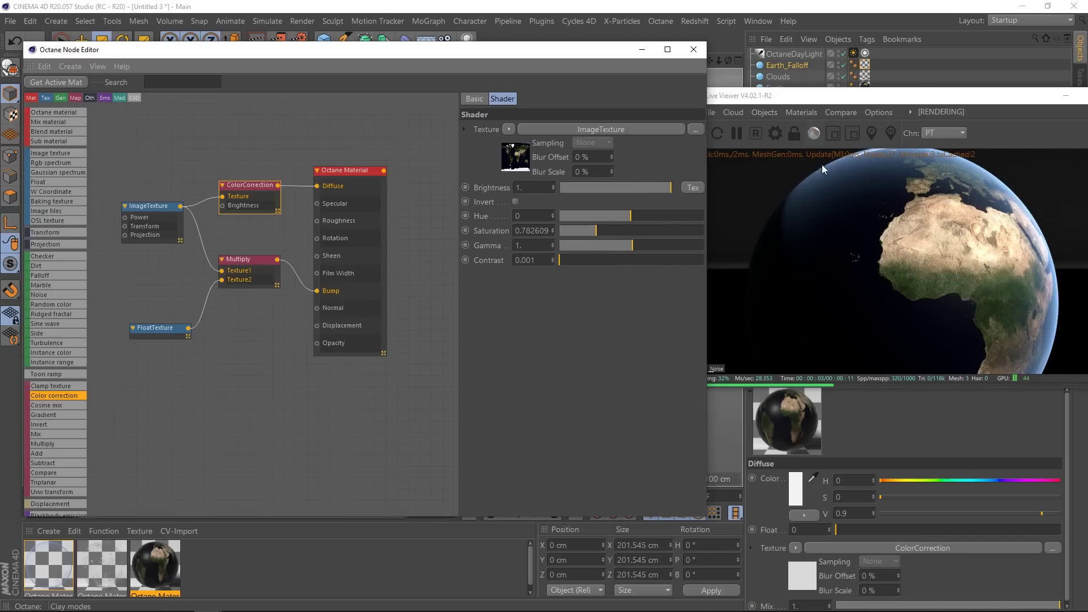
Scale the Earth_Falloff sphere up slightly to about 203.56 cm, working in the front view
click(790, 67)
click(643, 50)
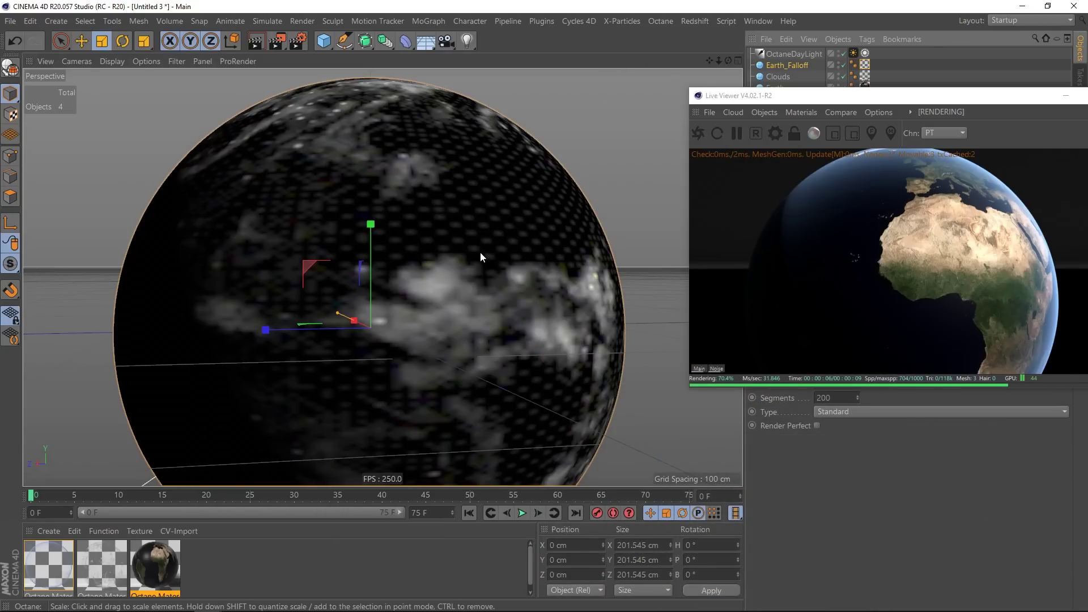
middle_click(509, 223)
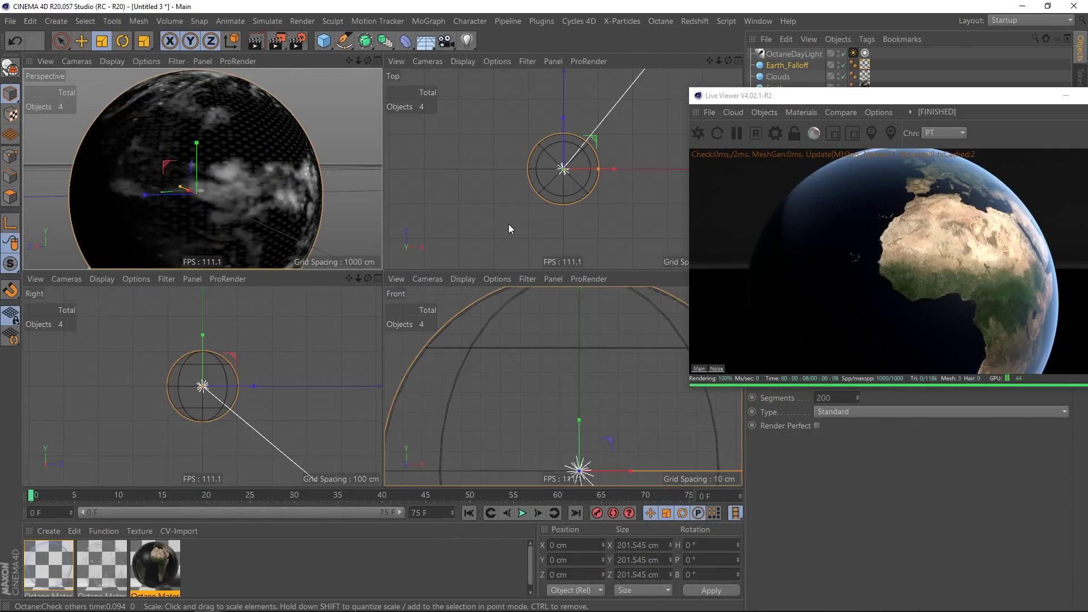
middle_click(564, 372)
scroll(443, 306, down, 4)
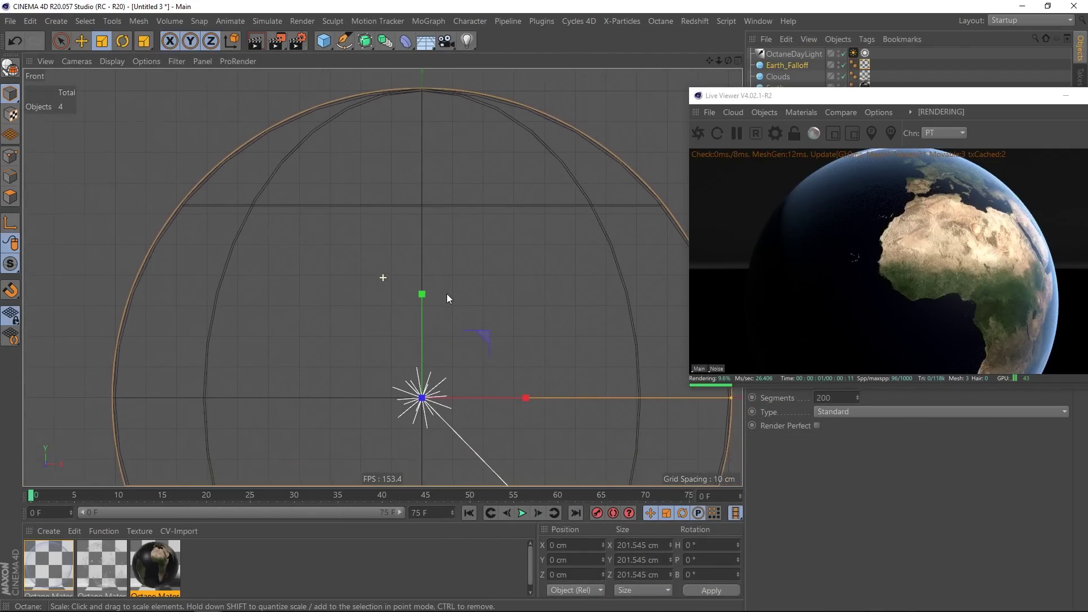
drag(499, 314, 502, 311)
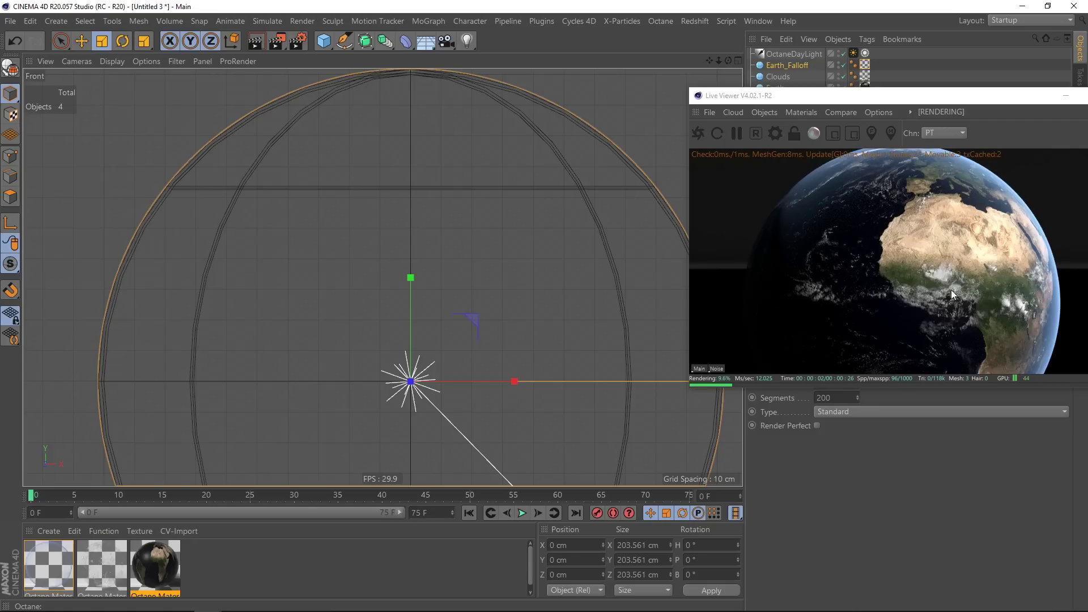
Set the gamma of the cloud material's ImageTexture to 1 in the Octane Node Editor
click(104, 573)
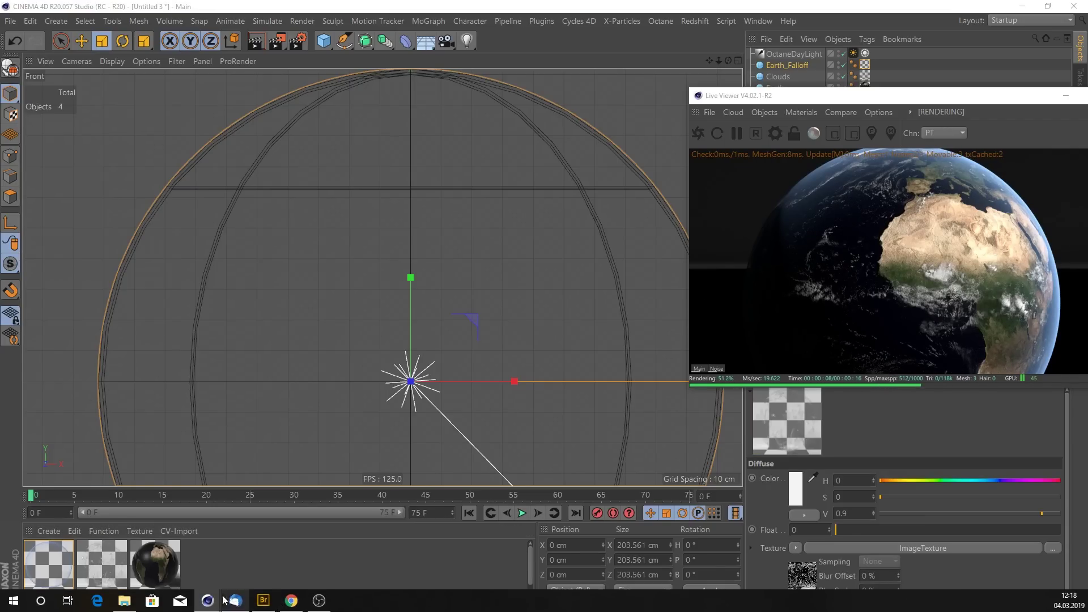
click(208, 601)
click(224, 172)
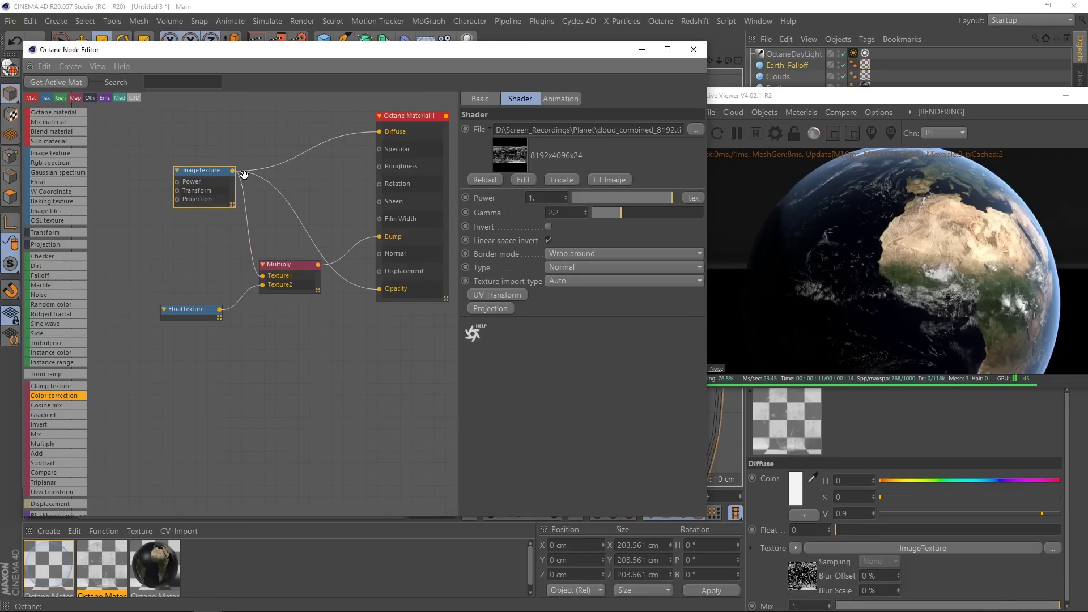
click(548, 214)
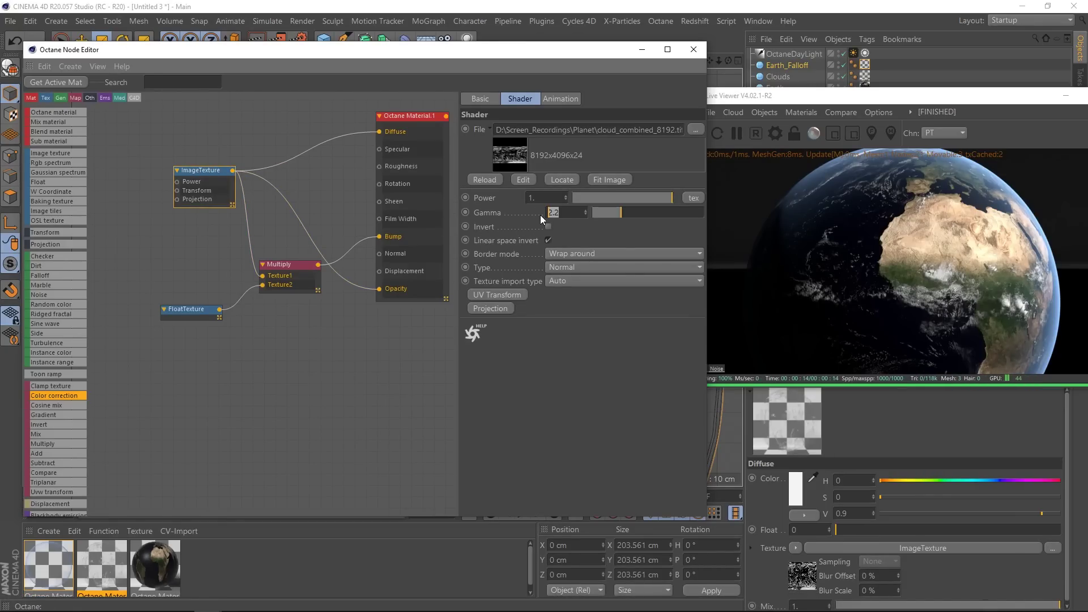
text(1)
key(Return)
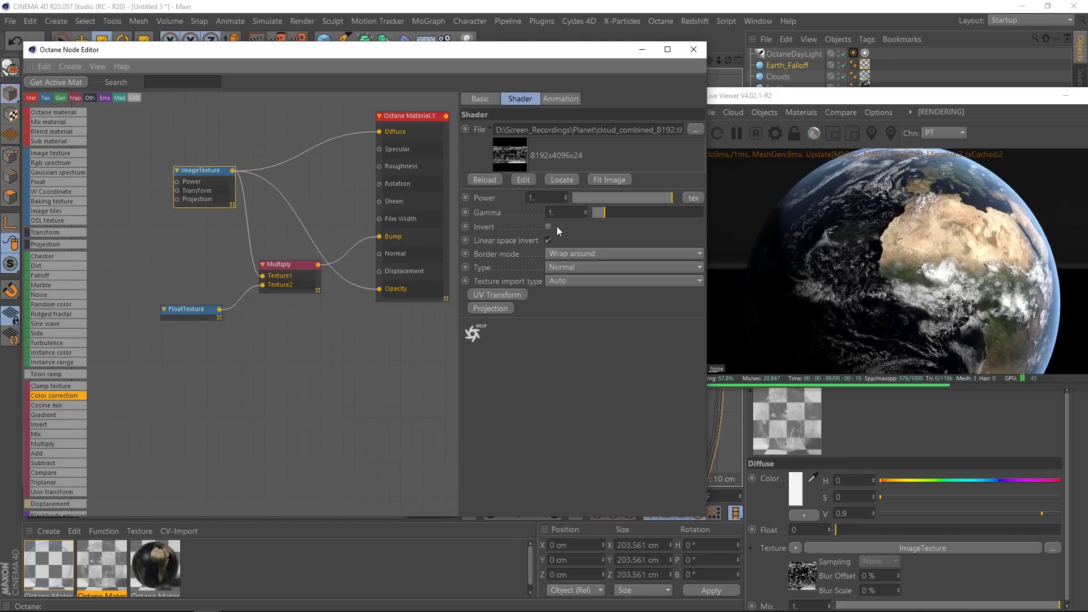
click(642, 49)
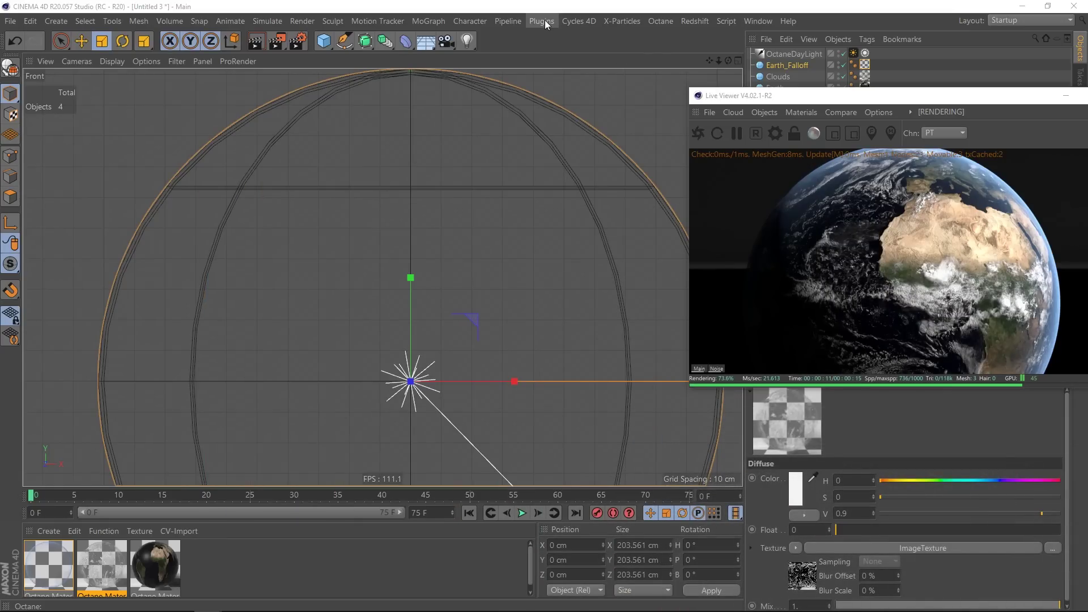
Import the space09_high star image as a textured plane with the CV-Plane from Image plugin
click(544, 20)
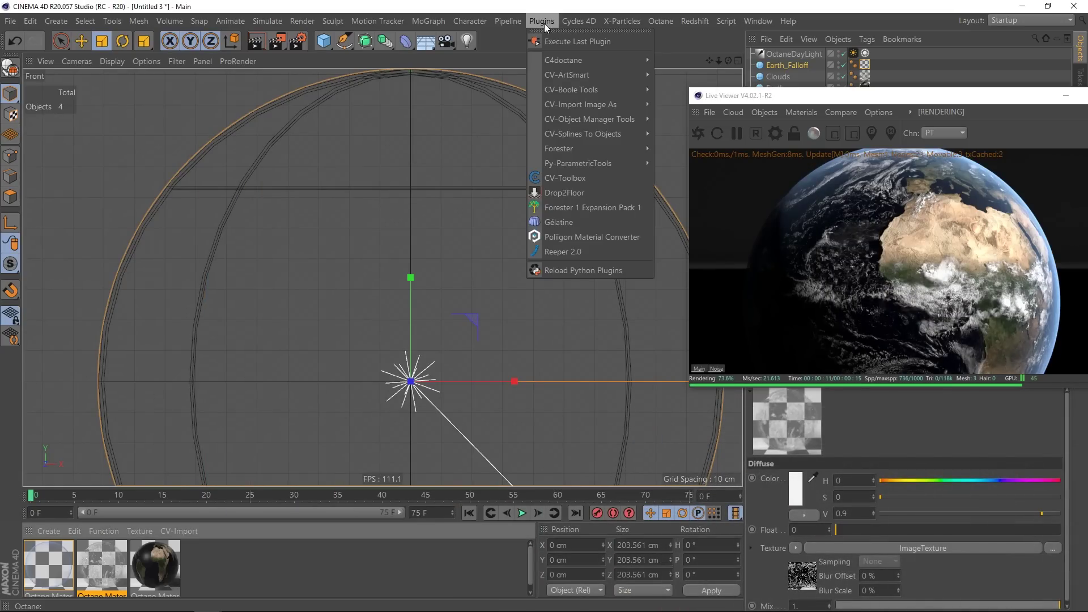
mouse_move(563, 76)
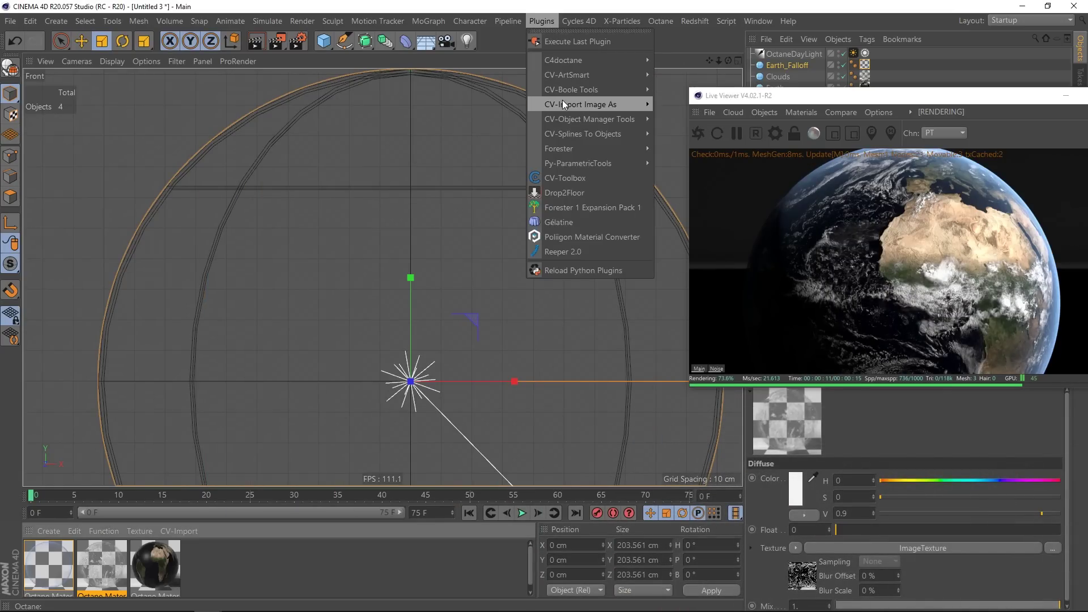
mouse_move(570, 101)
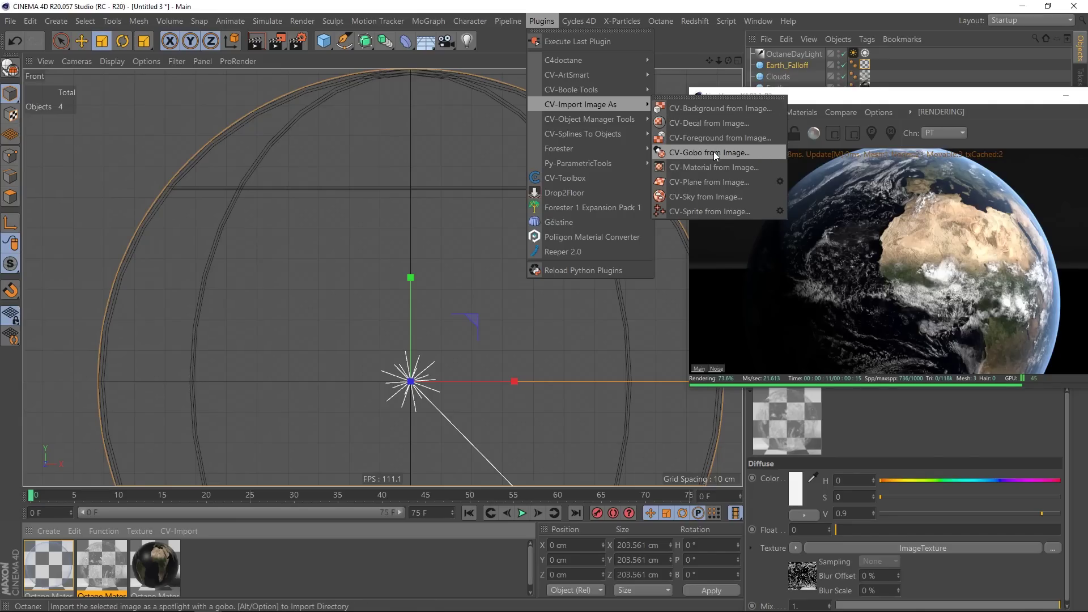
click(709, 182)
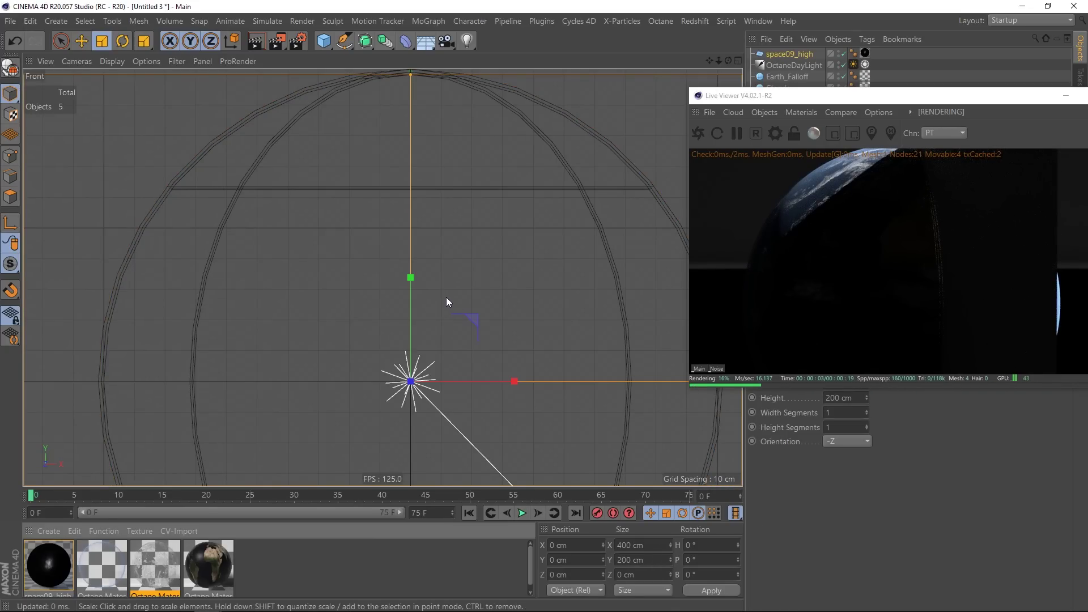
Place the space plane behind the Earth at X 454.619, Z -140.753 cm, rotated to H 68°, and scale it to about 1085 × 543 cm
scroll(446, 297, down, 6)
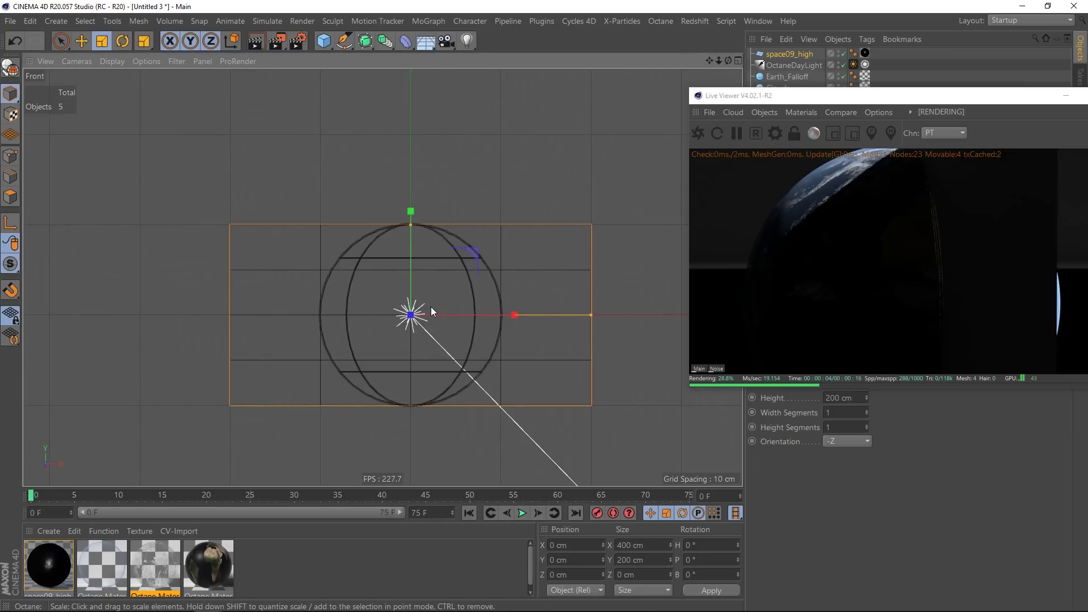
key(r)
drag(373, 314, 441, 316)
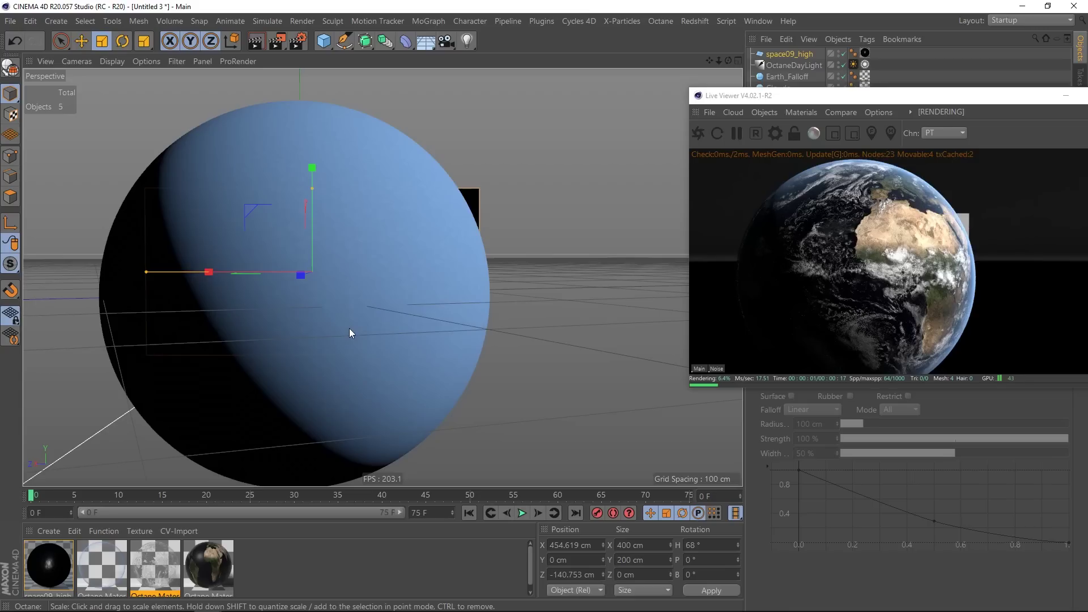
drag(353, 333, 743, 377)
Convert the space09_high material to an Octane material
click(40, 575)
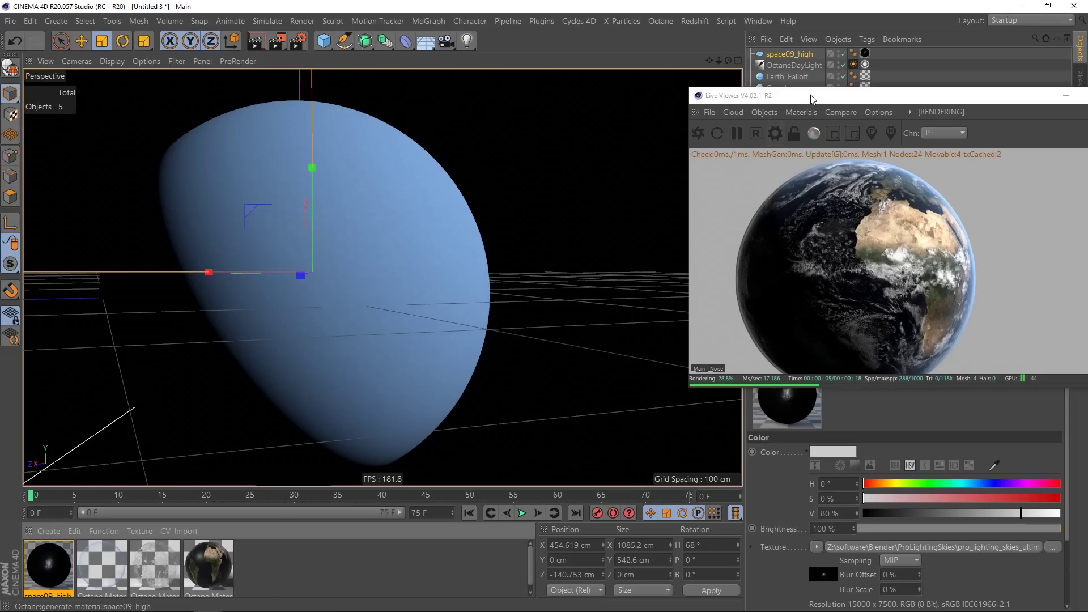
click(766, 111)
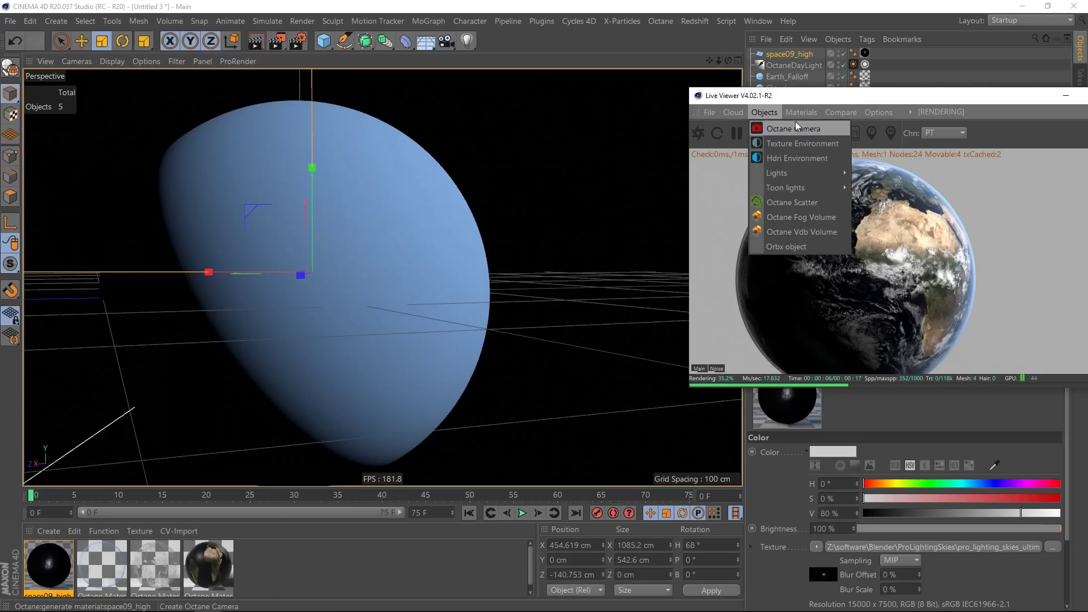
click(853, 314)
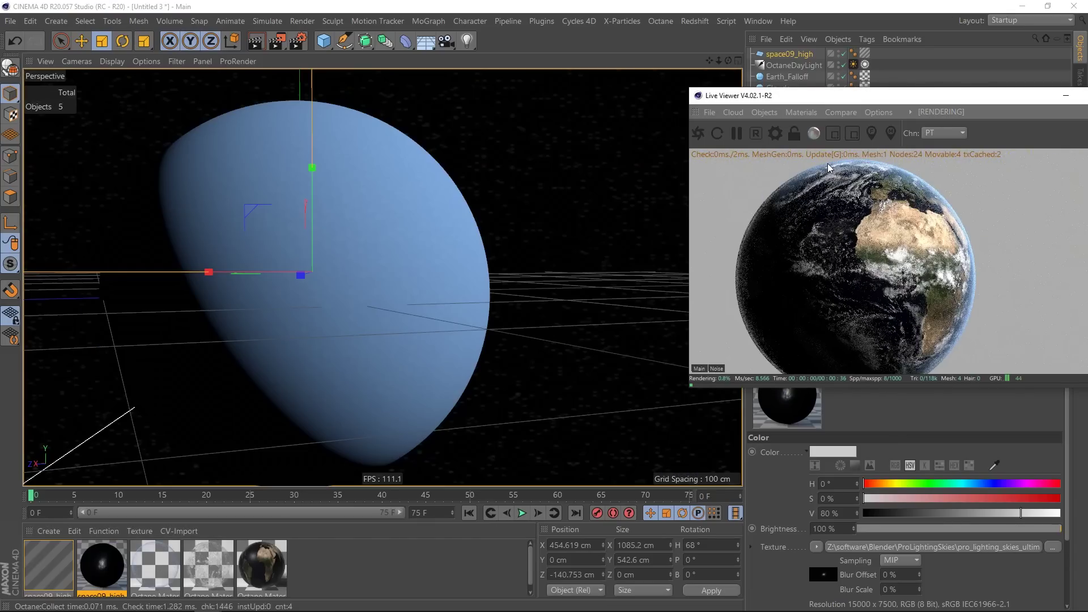
Remove the unused materials from the scene and restart the live render with the converted space09_high material
click(763, 112)
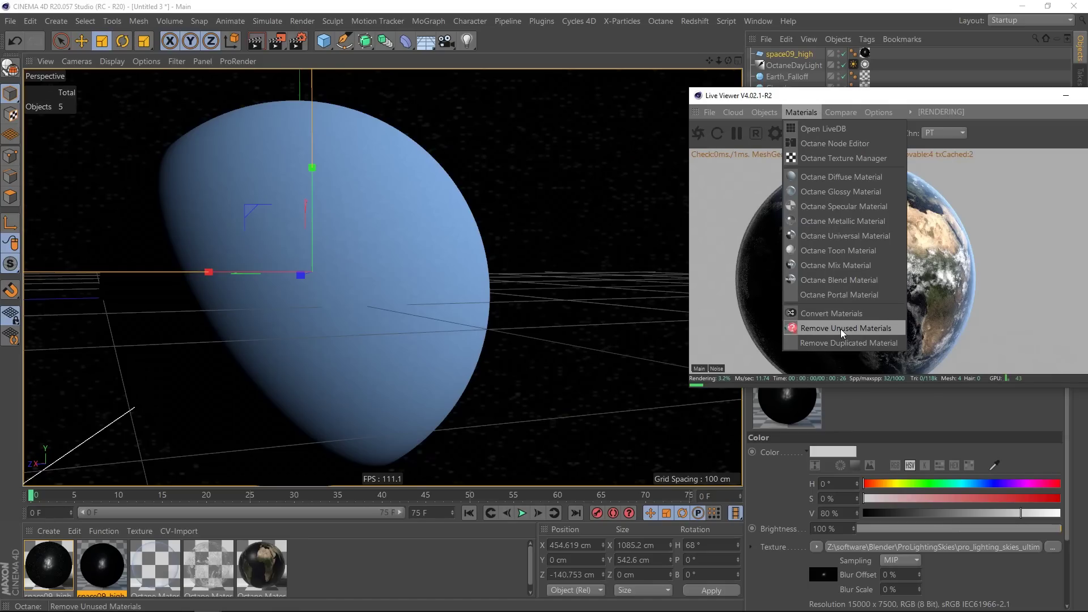
click(841, 328)
click(54, 570)
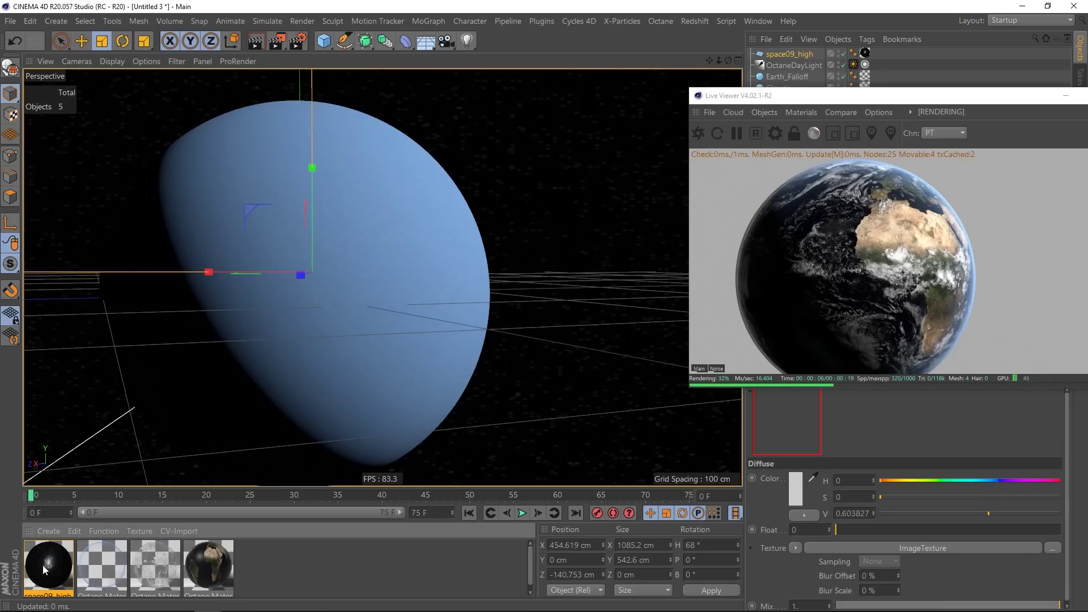
click(698, 135)
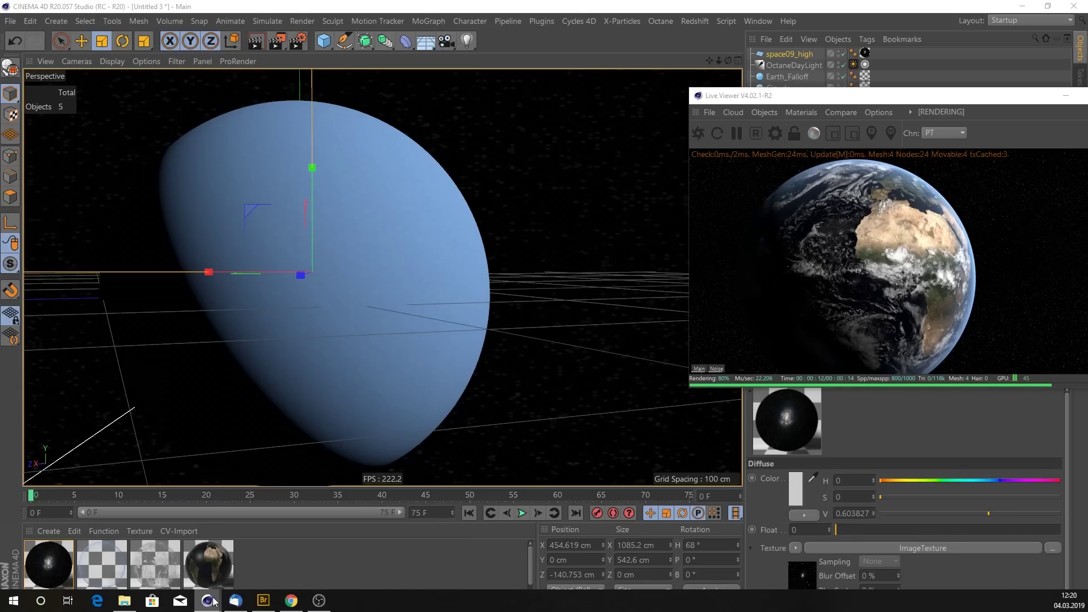
Add a Texture Emission node to the Emission input of the space09_high material and restart the live render
mouse_move(207, 600)
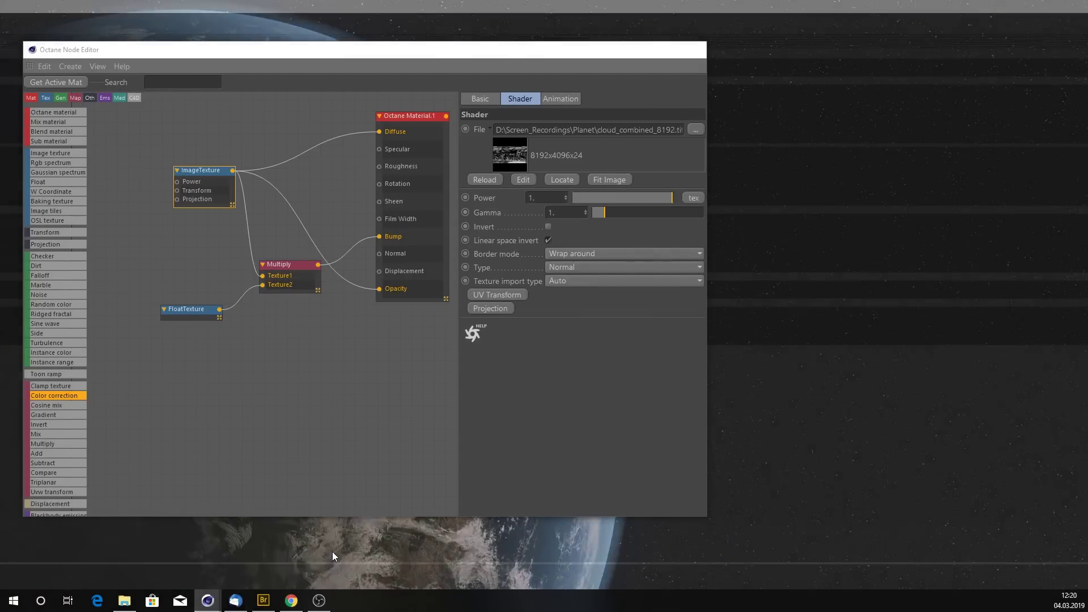
click(332, 552)
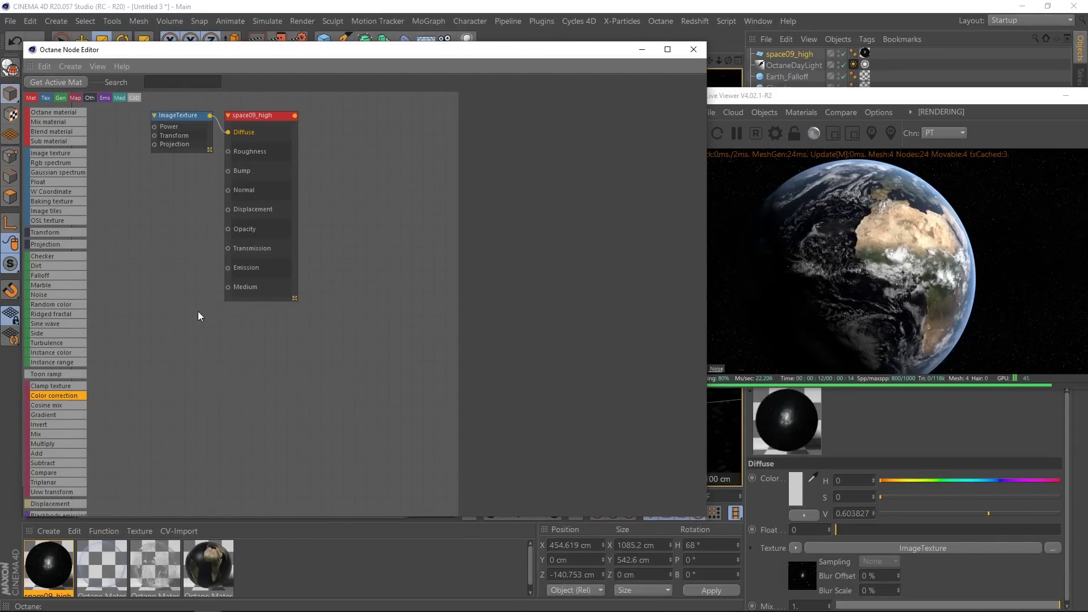
drag(254, 129, 313, 127)
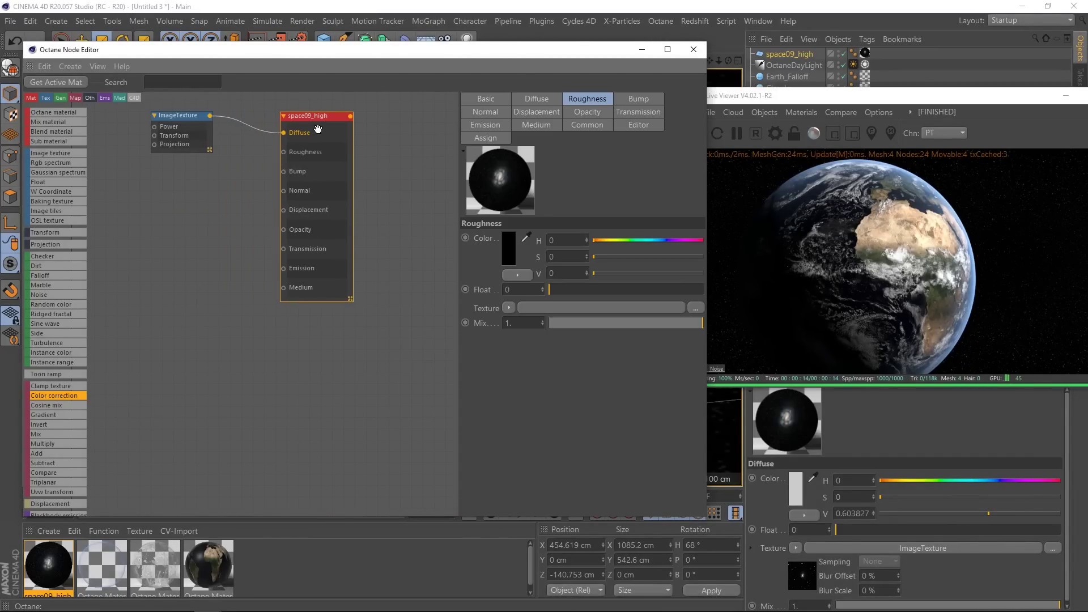
drag(185, 118, 153, 156)
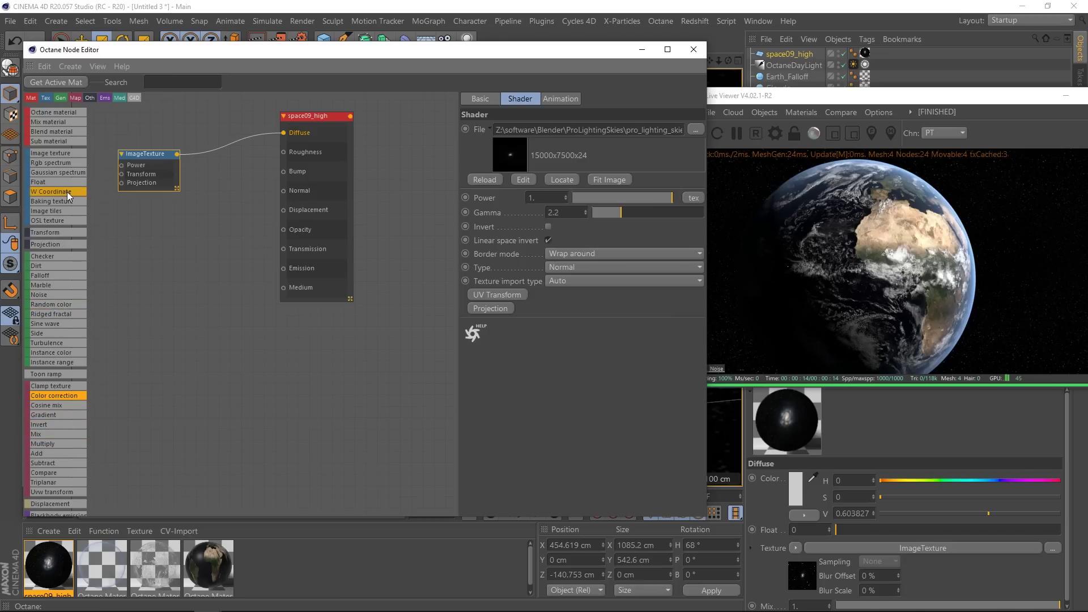
scroll(51, 471, down, 2)
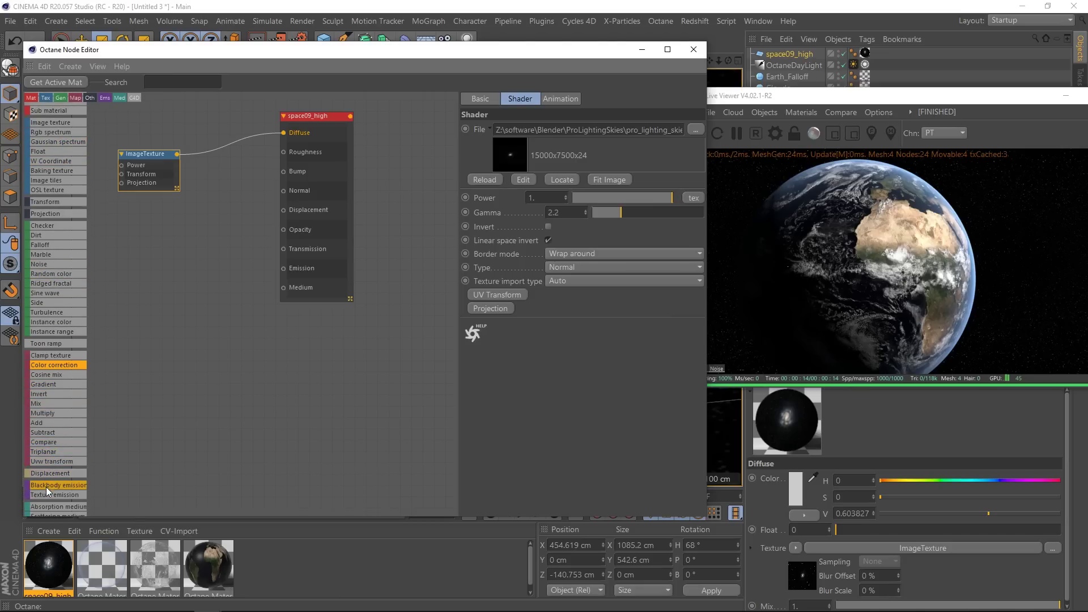
drag(173, 295, 173, 275)
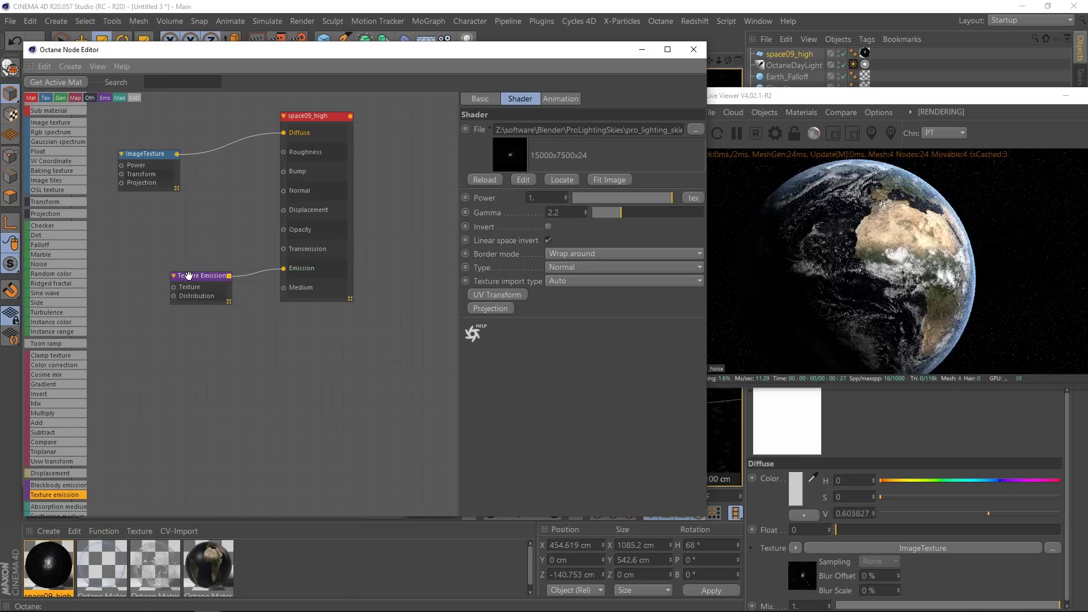
drag(193, 277, 201, 265)
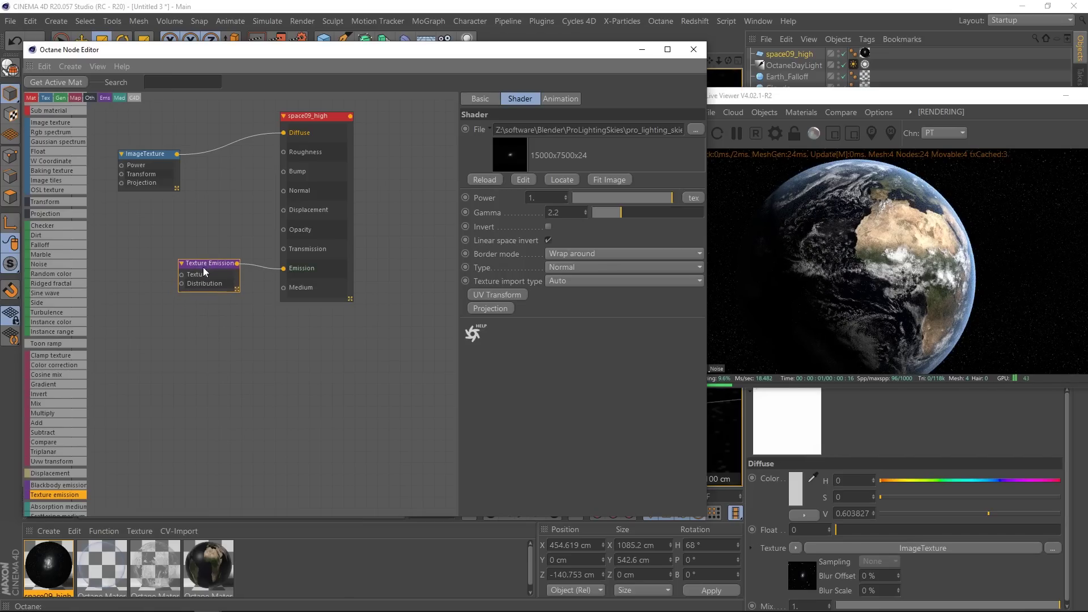
click(706, 125)
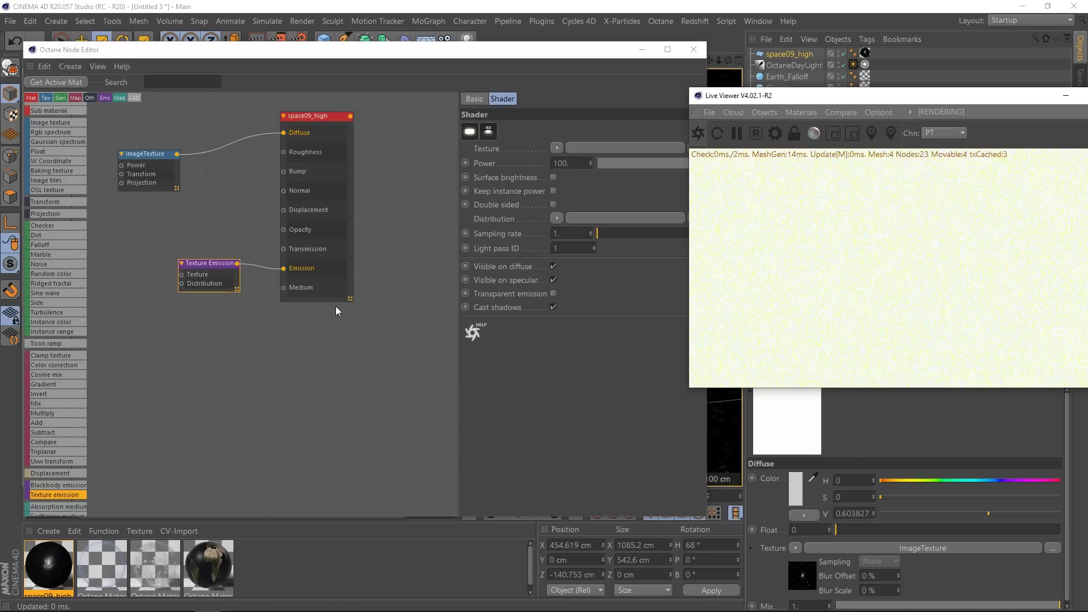
Connect the space ImageTexture to the Texture Emission node's Texture input and enable Double sided on the emission
drag(161, 158, 131, 177)
drag(171, 277, 182, 275)
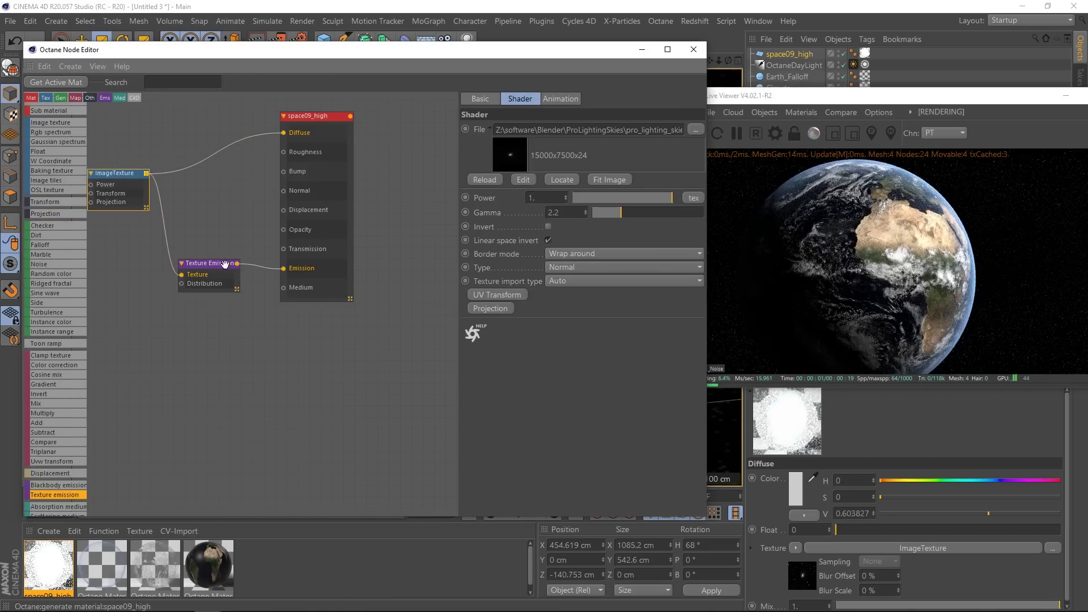
click(207, 264)
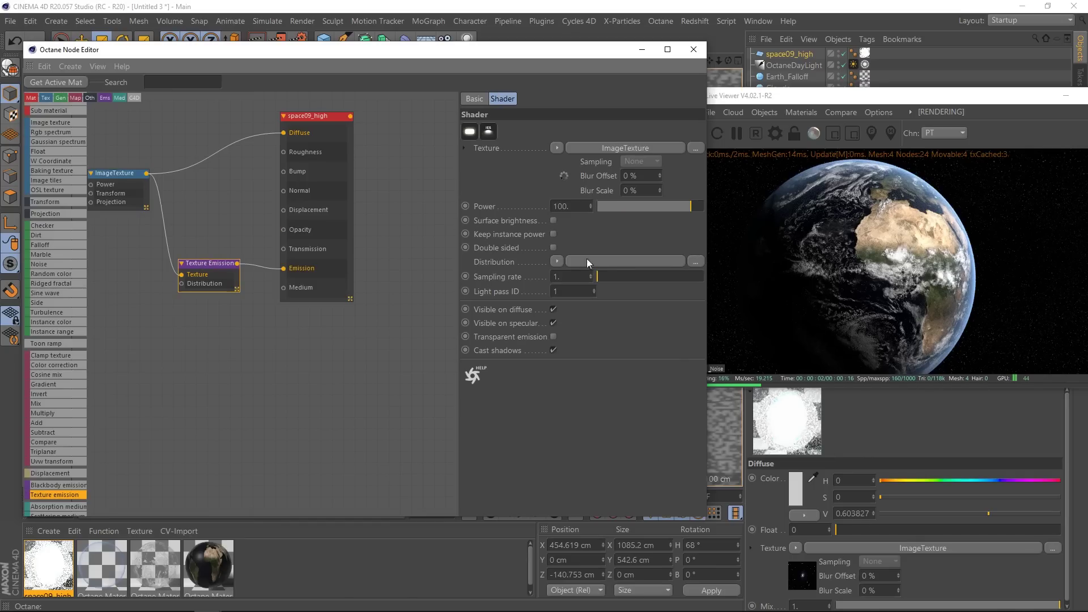
click(554, 248)
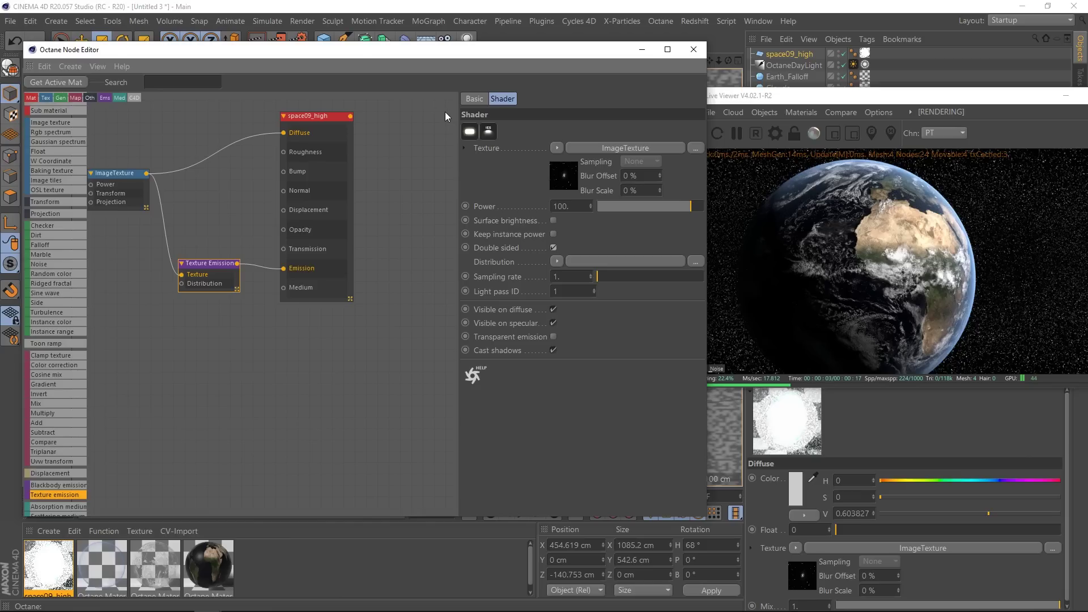
Set the Texture Emission power to about 2.07 and minimize the Octane Node Editor
drag(673, 205, 659, 206)
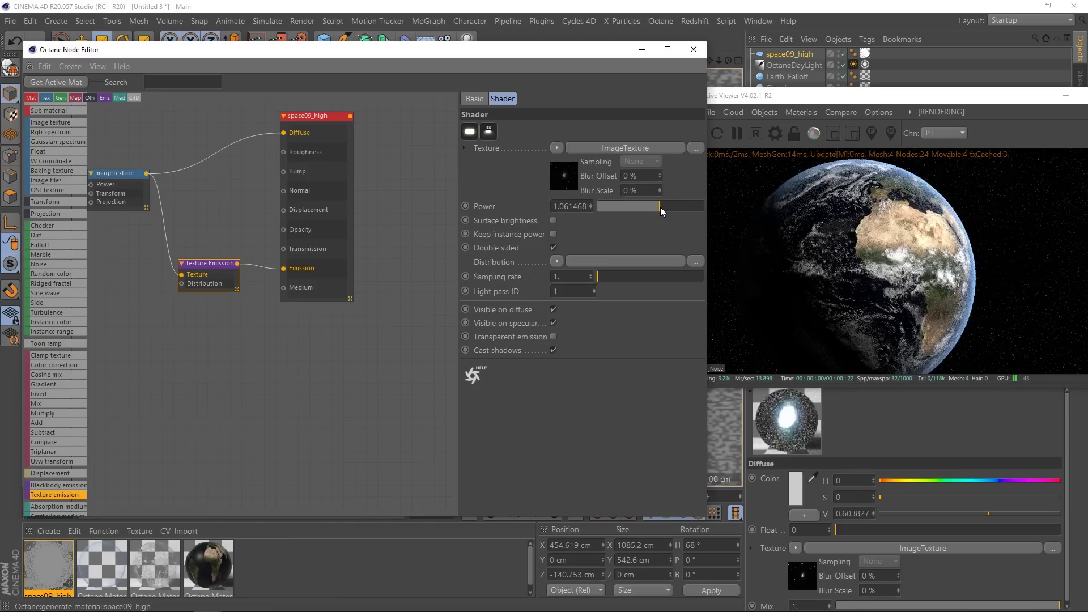
mouse_move(657, 205)
mouse_down()
mouse_move(700, 207)
mouse_move(665, 209)
mouse_up()
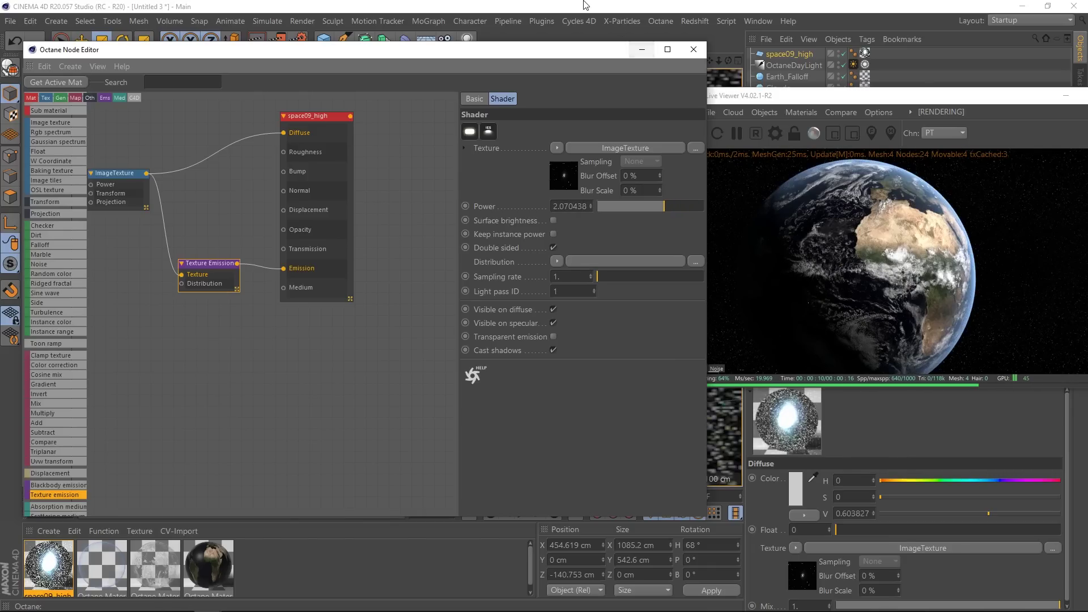
click(643, 52)
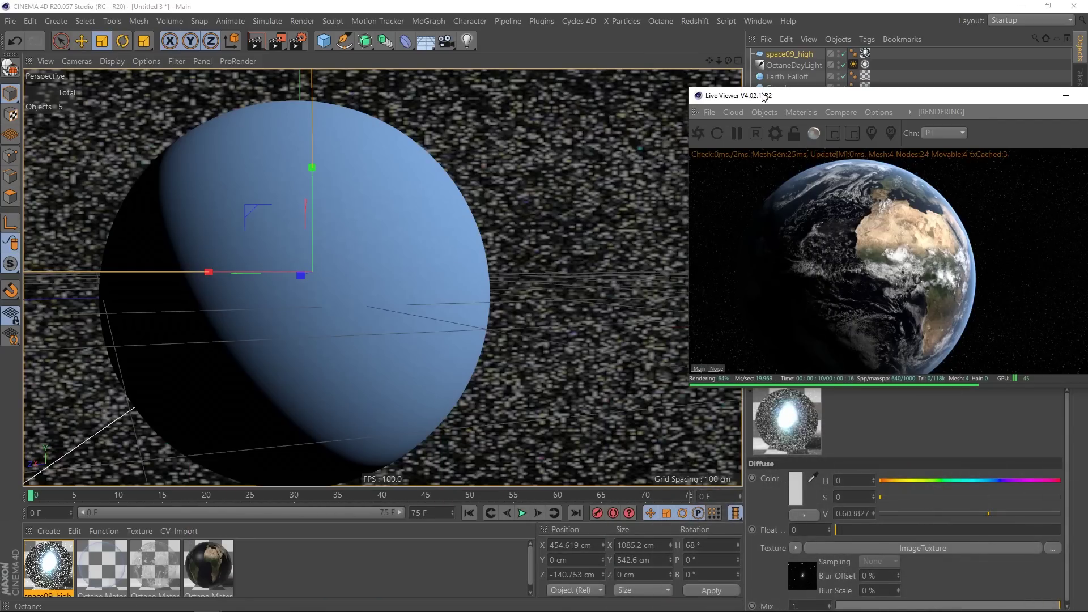
Duplicate the Earth_Falloff sphere and rename the copy Earth_Shine
drag(783, 95, 747, 172)
click(783, 78)
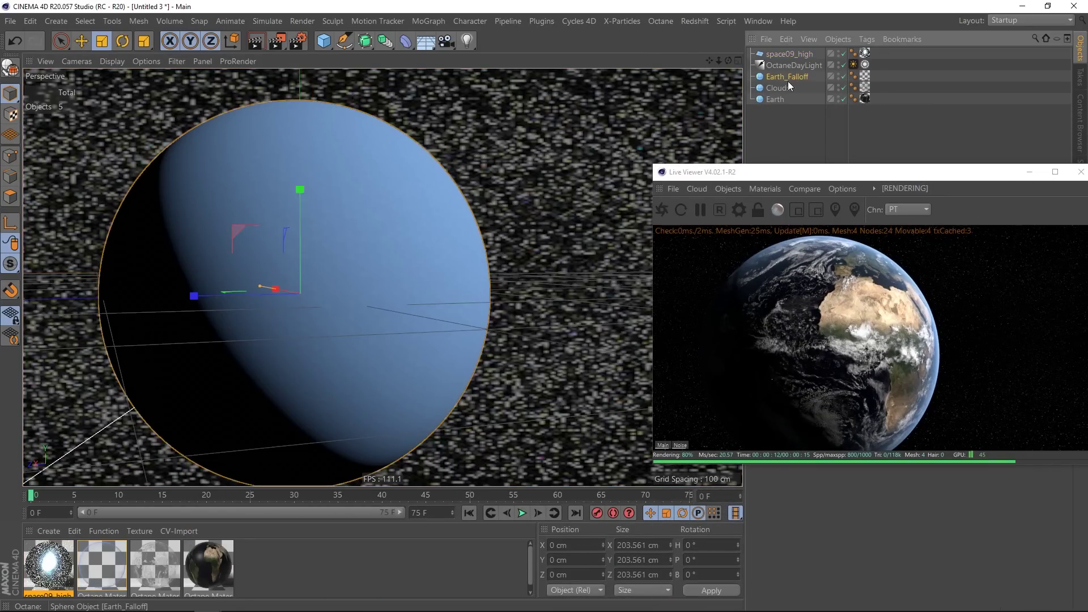
ctrl+drag(780, 76, 831, 79)
double_click(792, 76)
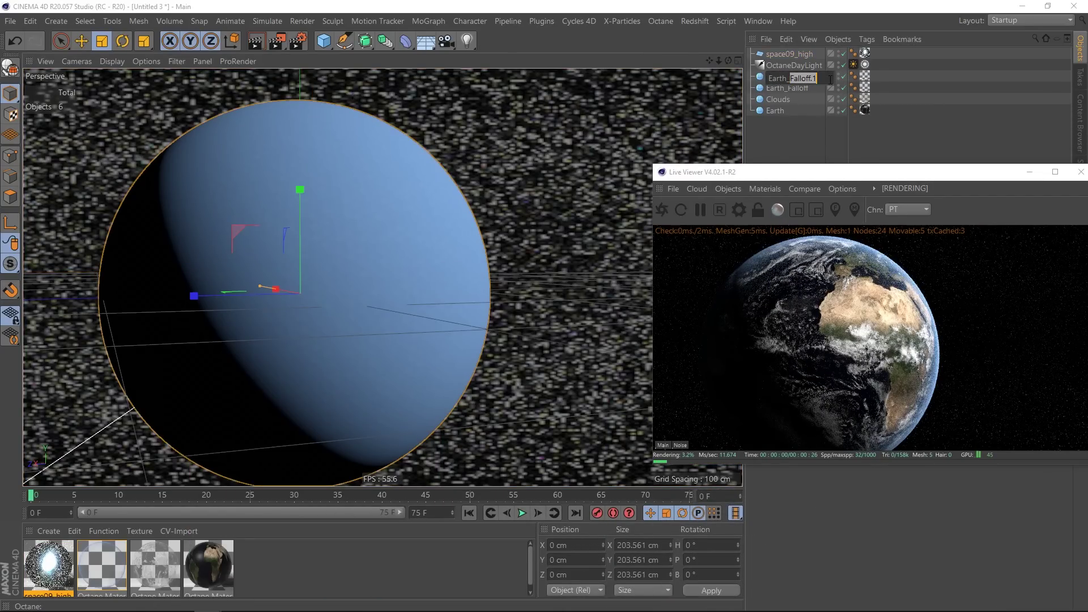
text(Shine)
key(Return)
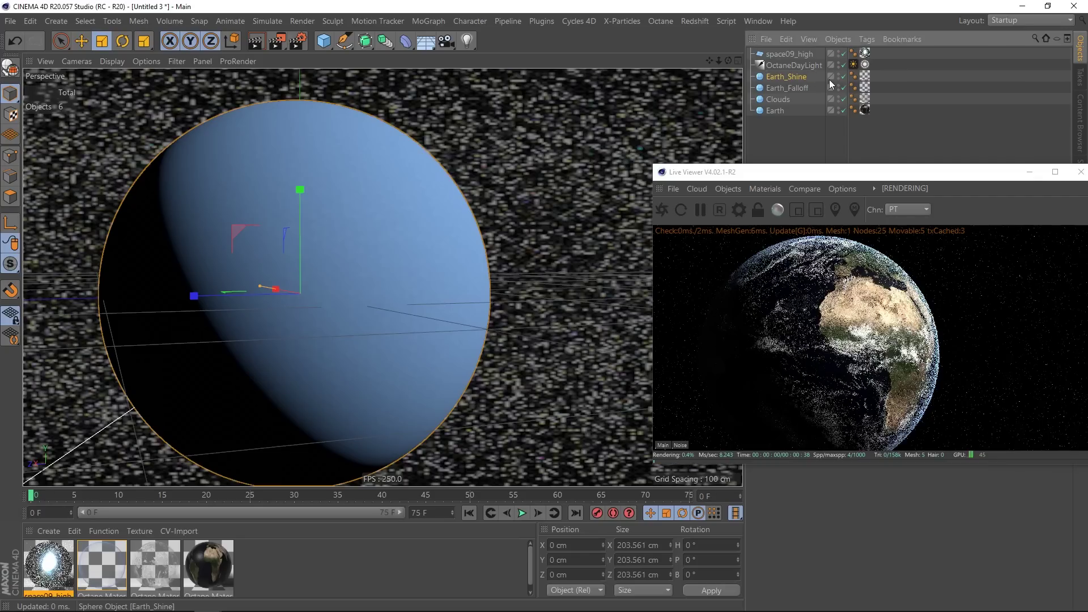
Scale the Earth_Shine sphere up slightly in the front view to about 206.6 cm
middle_click(385, 275)
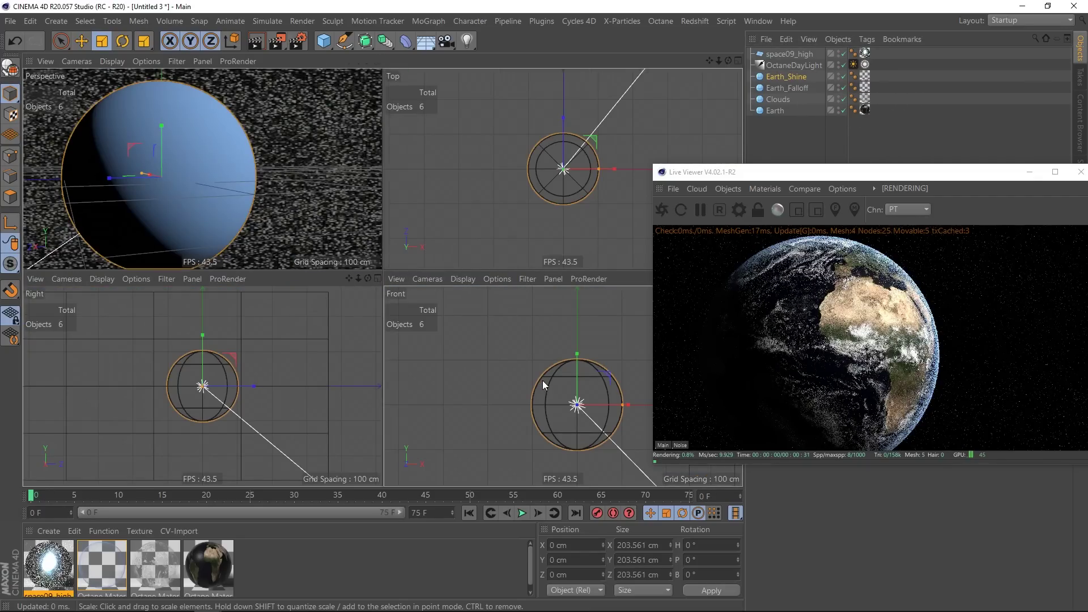
middle_click(542, 380)
scroll(437, 309, up, 4)
scroll(452, 300, up, 2)
drag(486, 334, 498, 335)
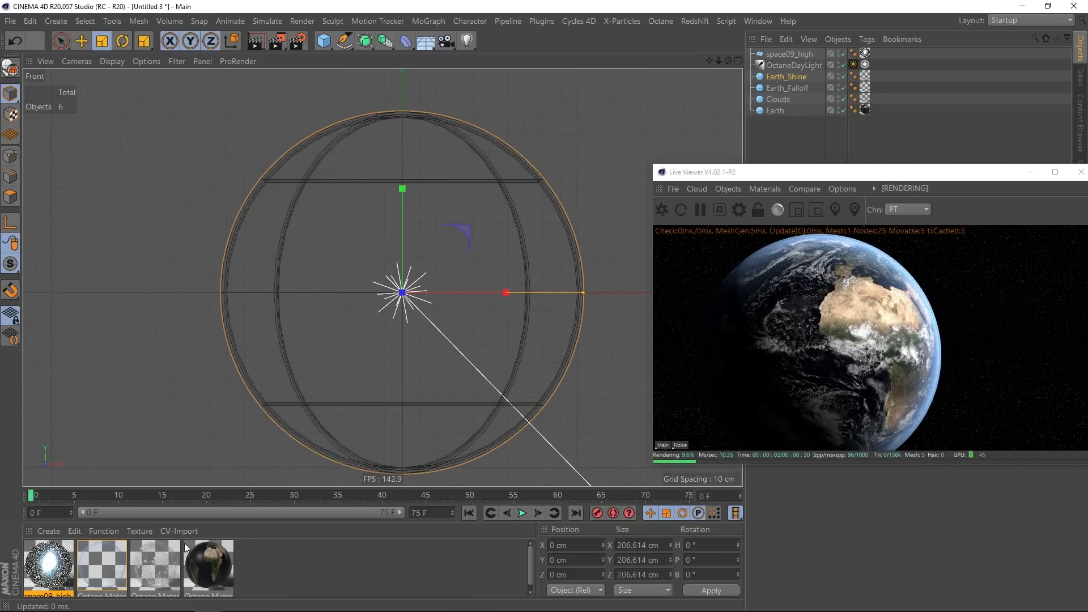
Duplicate the blue falloff material and assign the copy to Earth_Shine
click(102, 564)
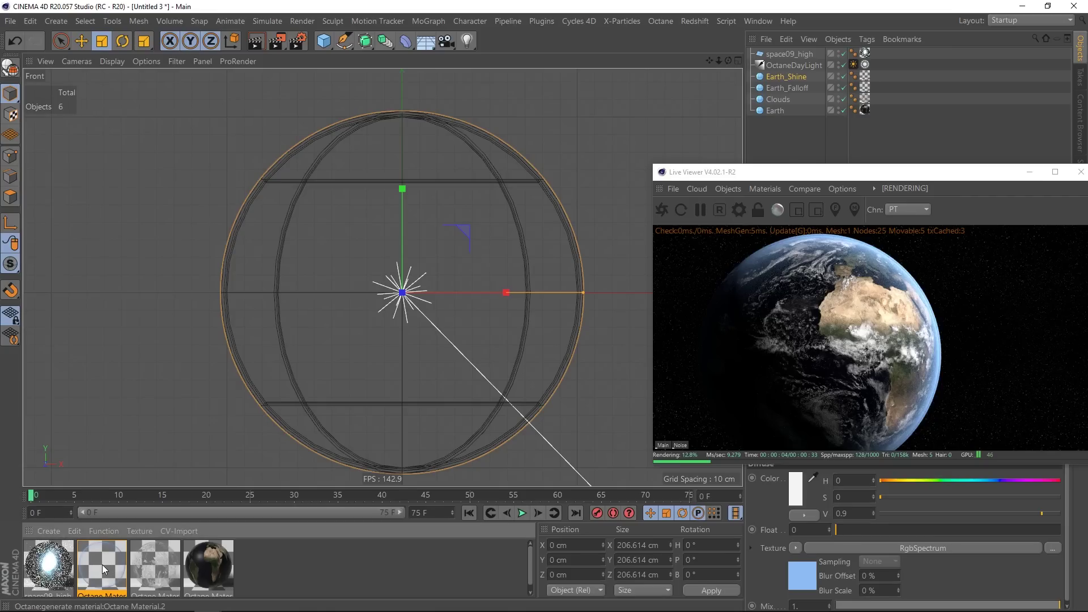
ctrl+drag(90, 564, 95, 569)
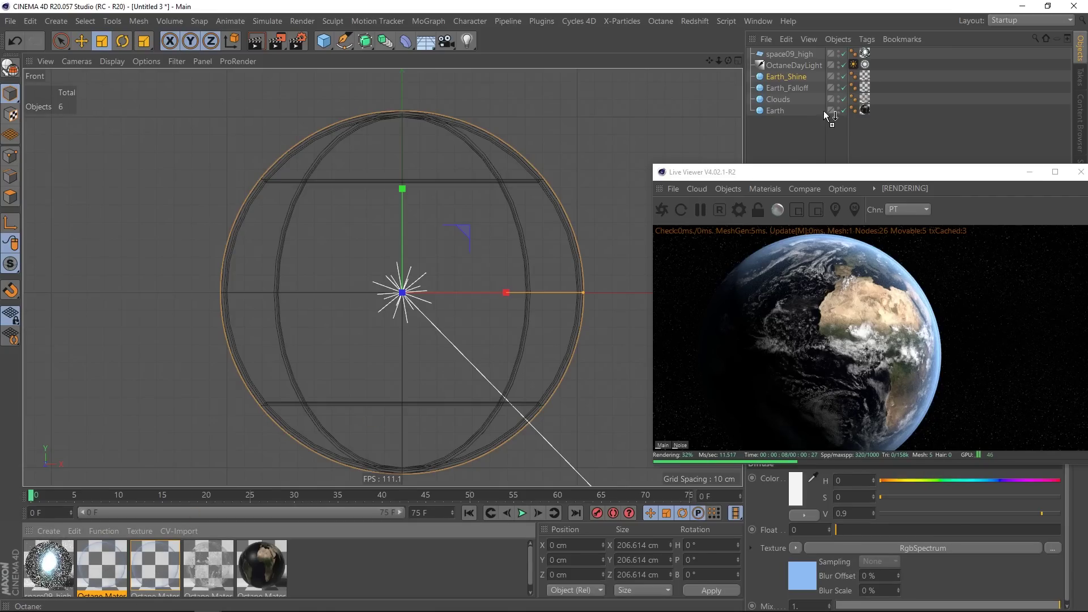
drag(866, 77, 866, 77)
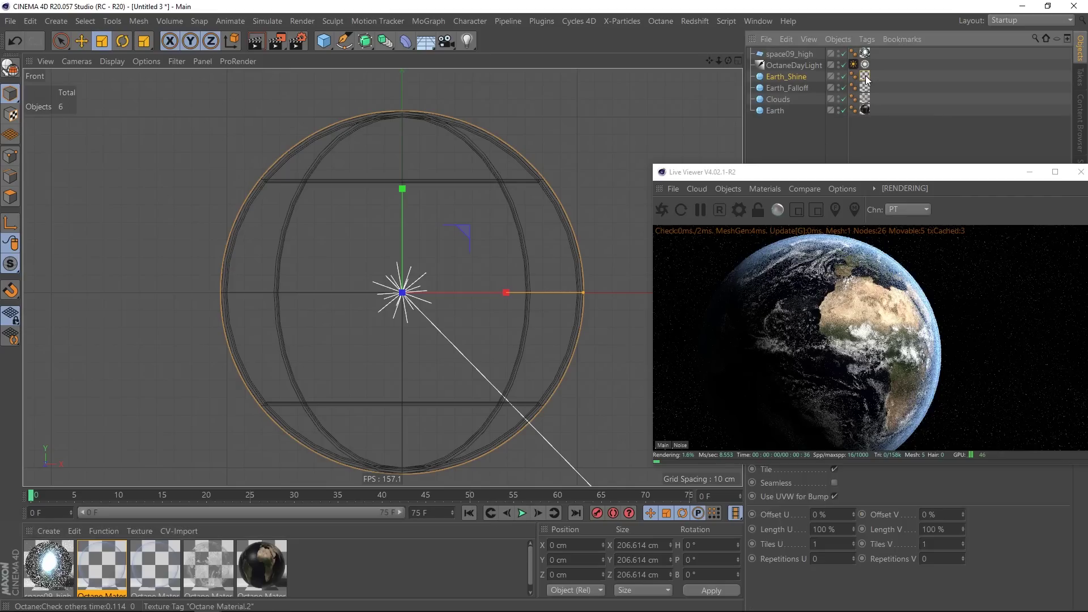
Restore the Octane Node Editor, arrange the Earth_Shine material's nodes and solo the Falloffmap node
mouse_move(232, 606)
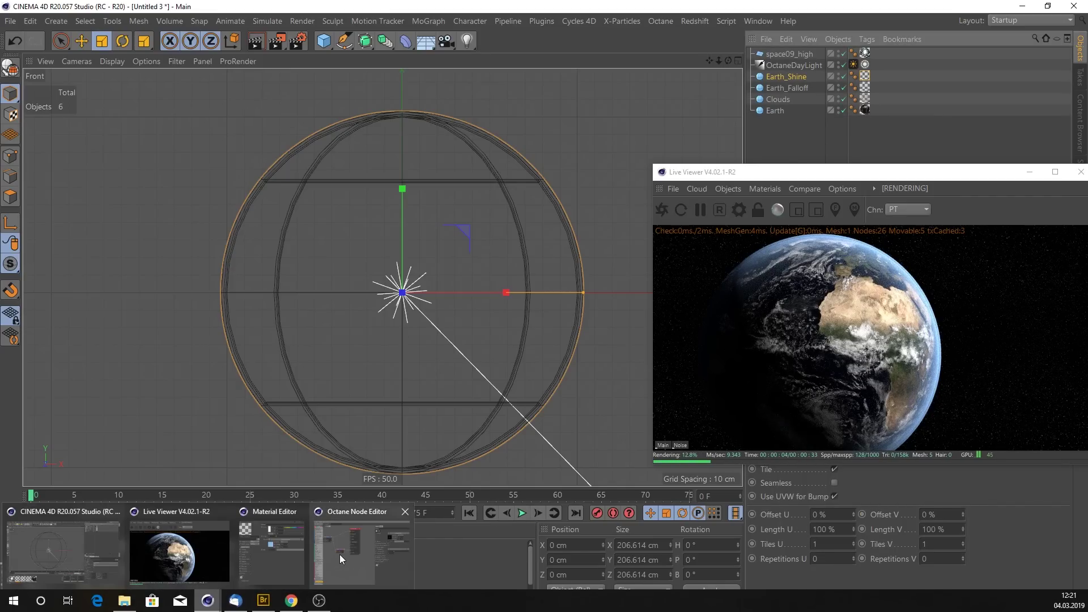
click(339, 554)
drag(334, 169, 329, 150)
click(146, 297)
drag(147, 298, 137, 292)
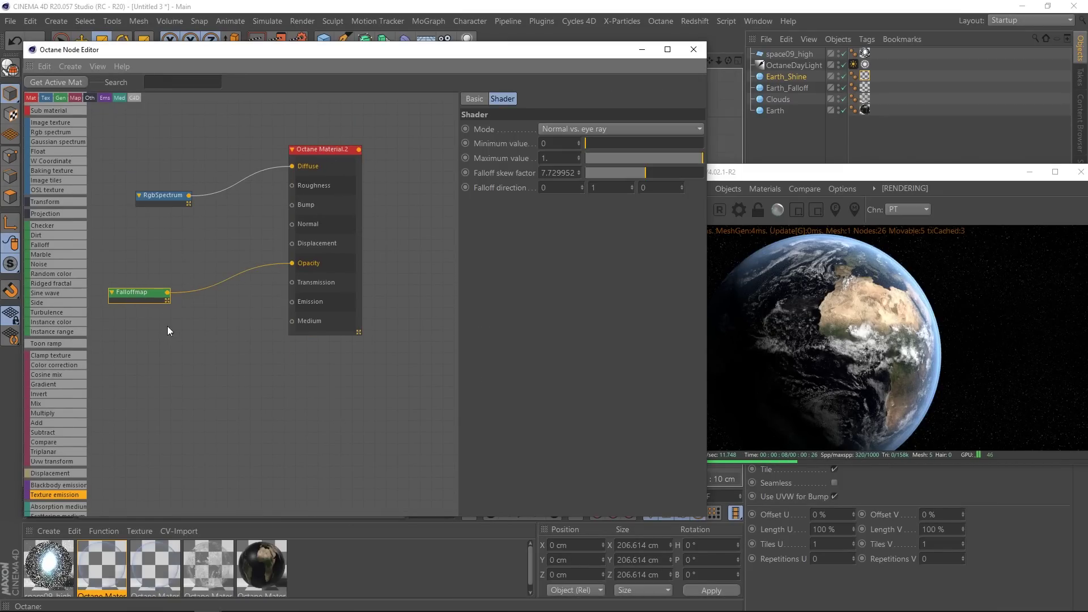
middle_drag(182, 339, 213, 339)
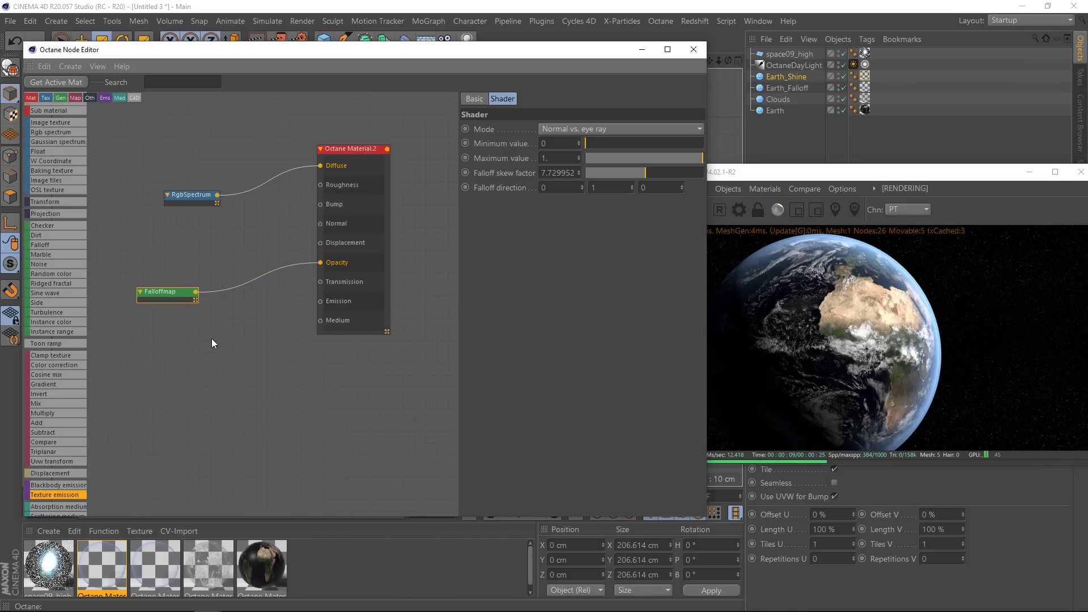
right_click(166, 296)
click(189, 306)
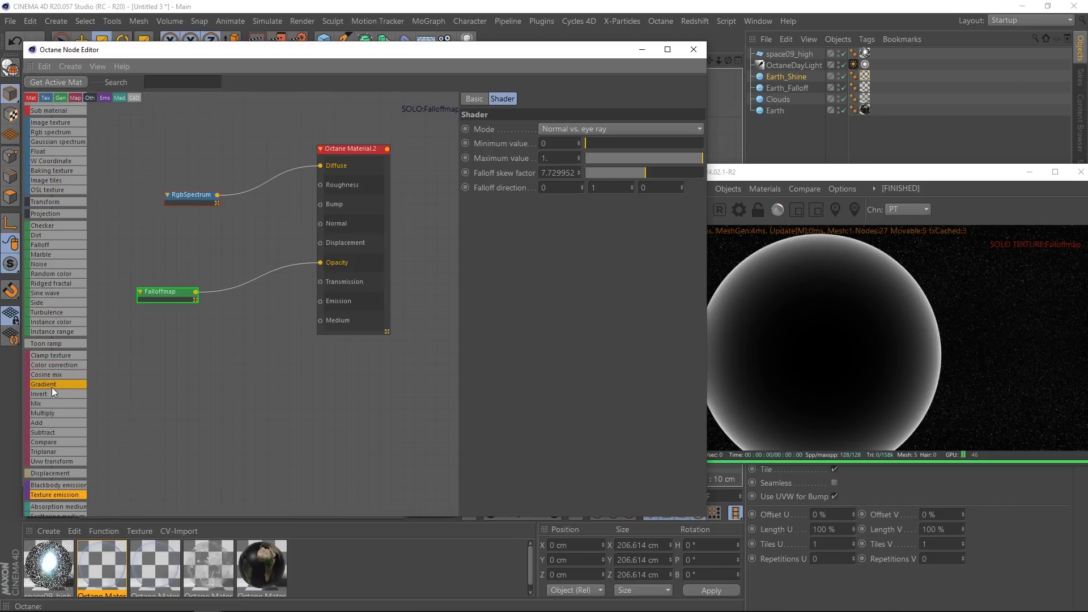
Insert a Gradient node between the Falloffmap and Opacity, solo it, and move its white knot to about 56%
drag(51, 385, 247, 281)
right_click(252, 285)
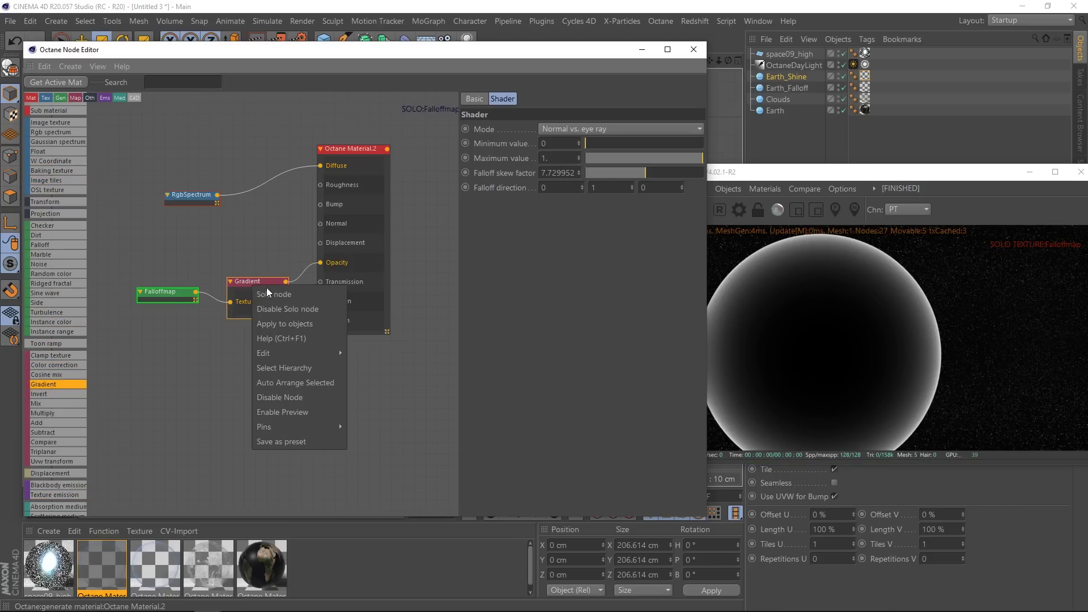
click(270, 292)
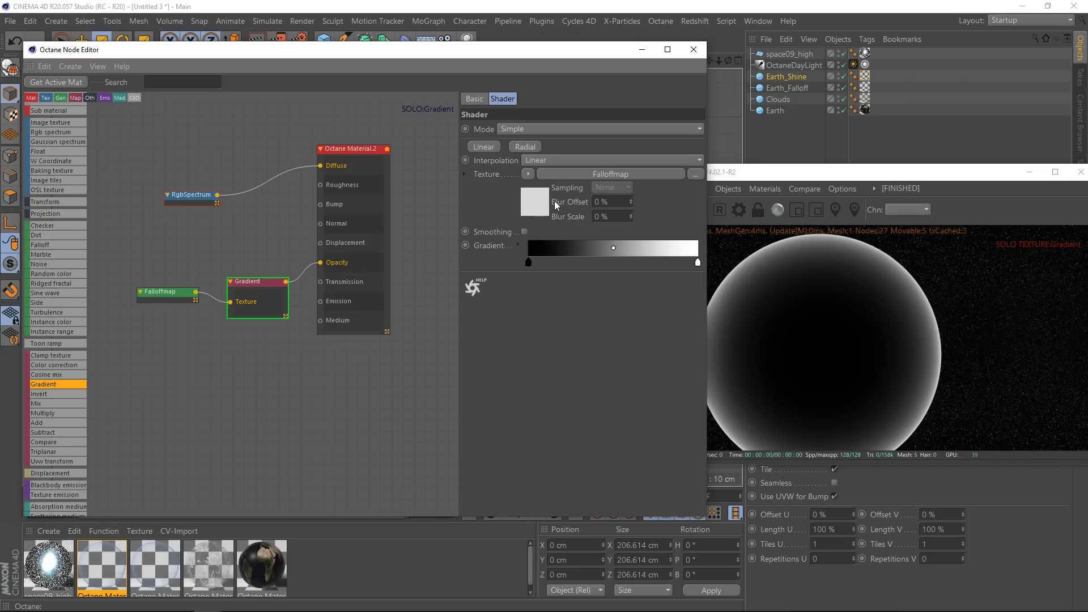
drag(699, 264, 626, 272)
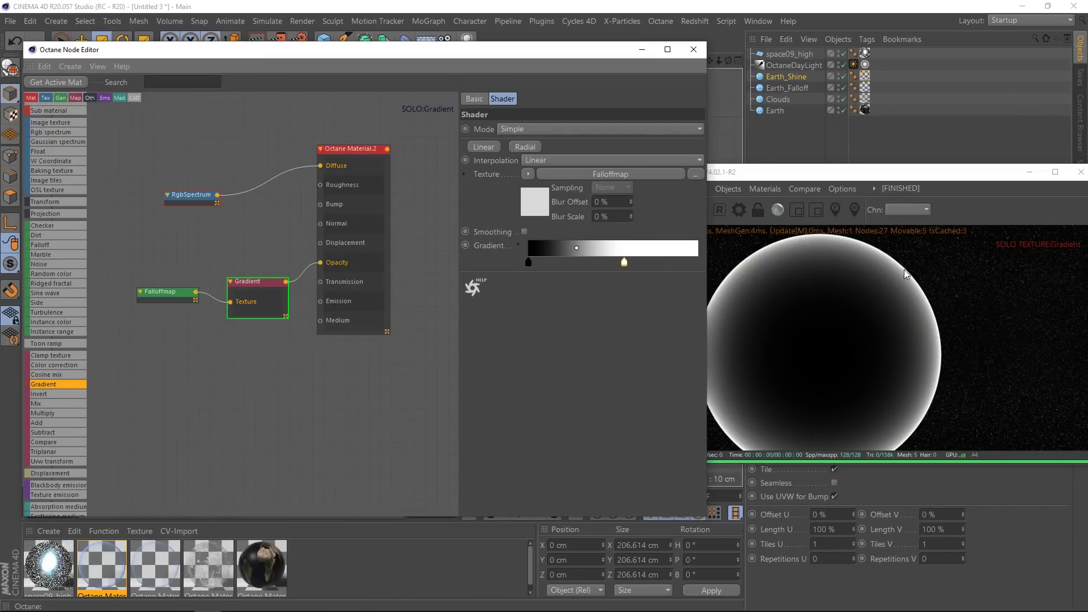
Frame the planet's edge in the perspective view and add a black knot at the 100% end of the gradient
drag(591, 55, 593, 243)
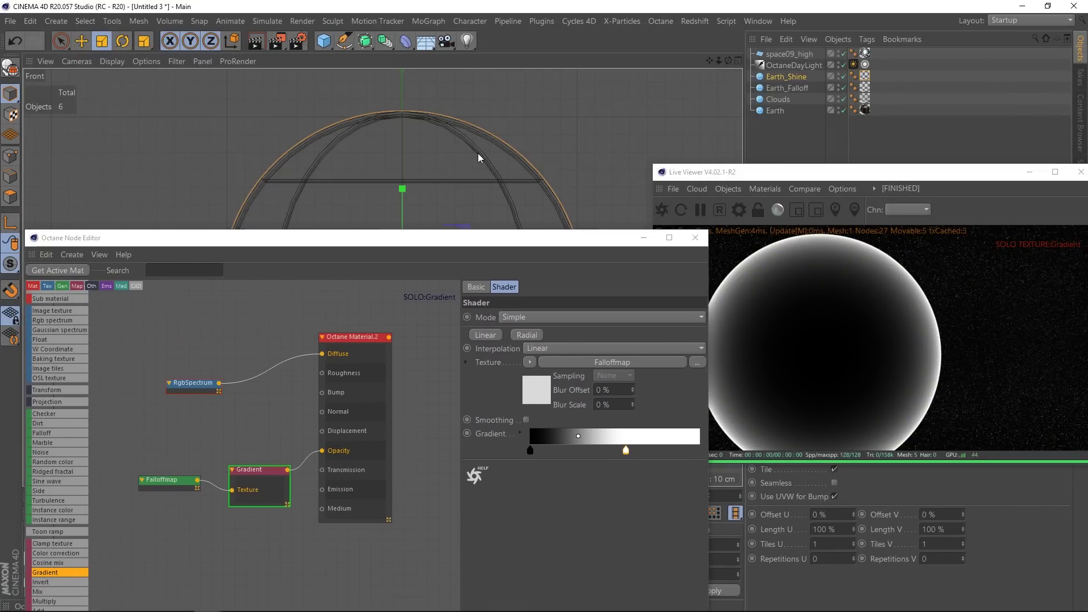
middle_click(201, 134)
alt+right_drag(426, 155, 630, 169)
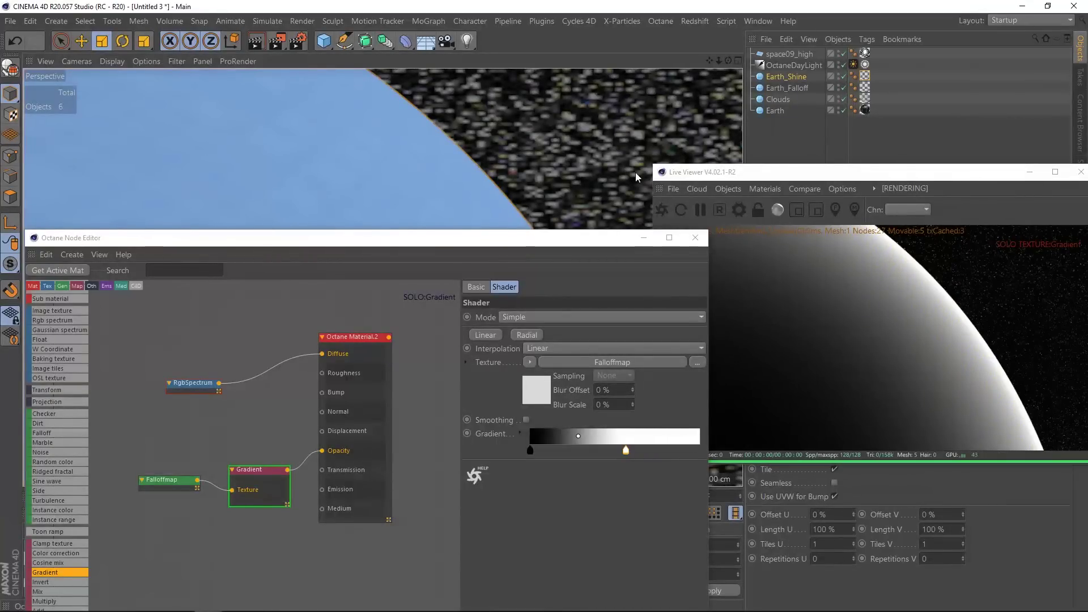
drag(356, 243, 333, 97)
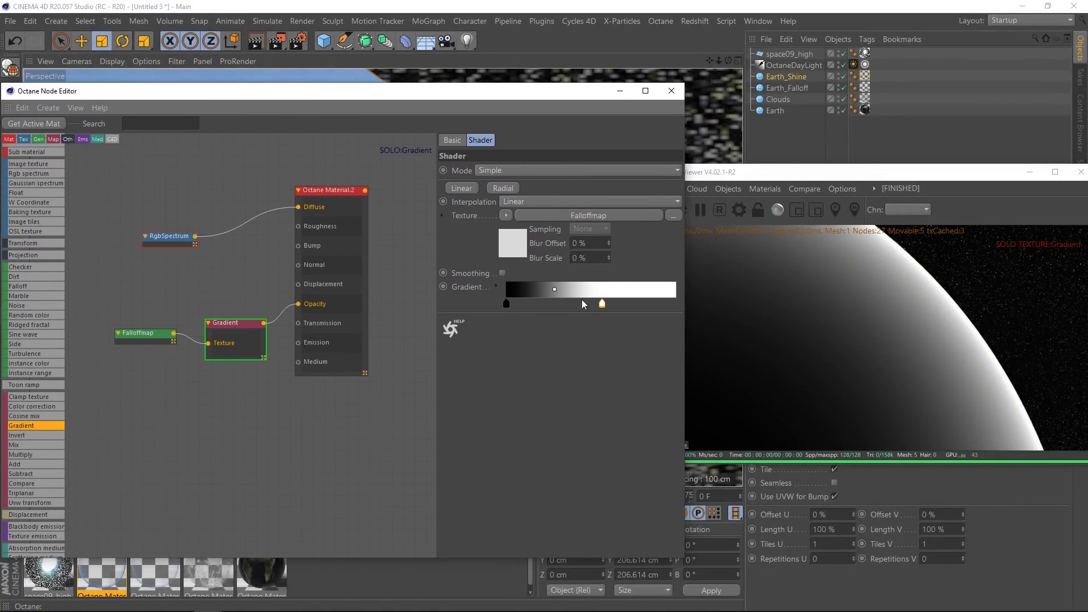
click(668, 303)
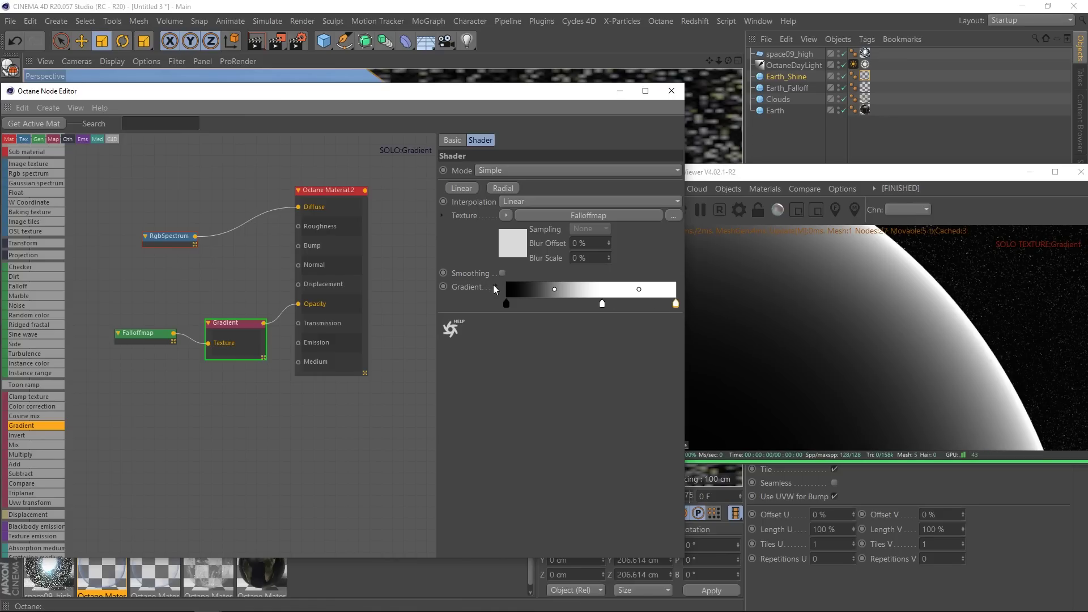
click(497, 286)
drag(601, 421, 525, 417)
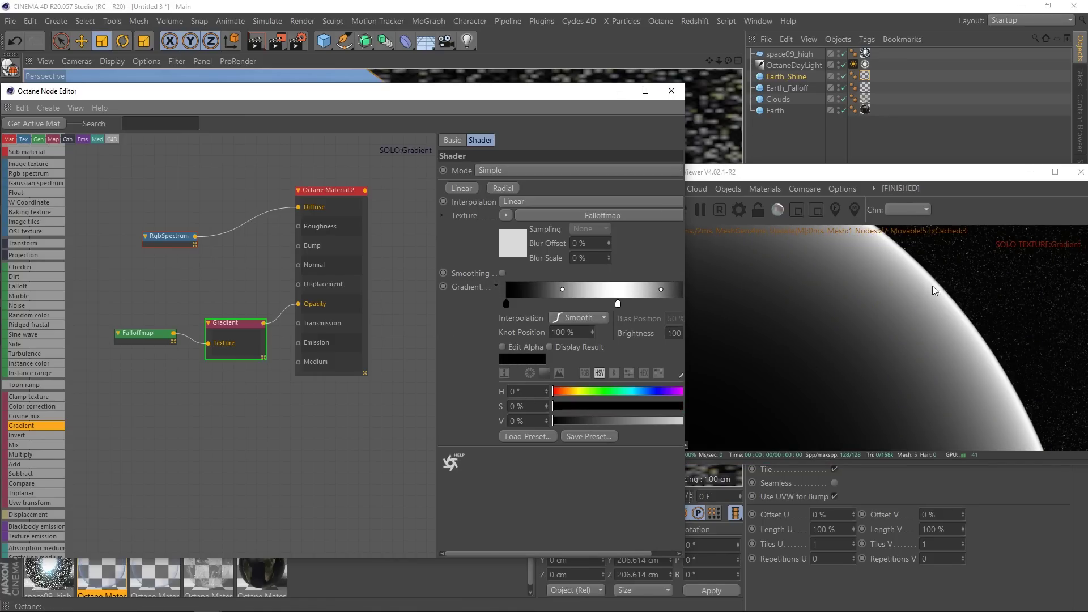
Set the Gradient node's interpolation to Cubic and move the white knot to about 37%
click(527, 200)
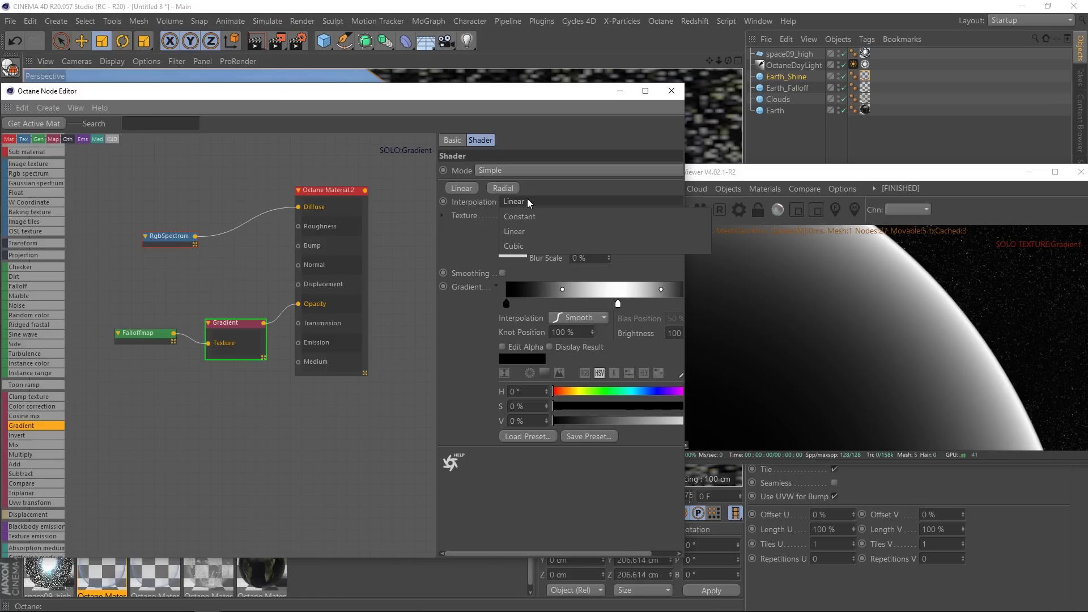
click(526, 243)
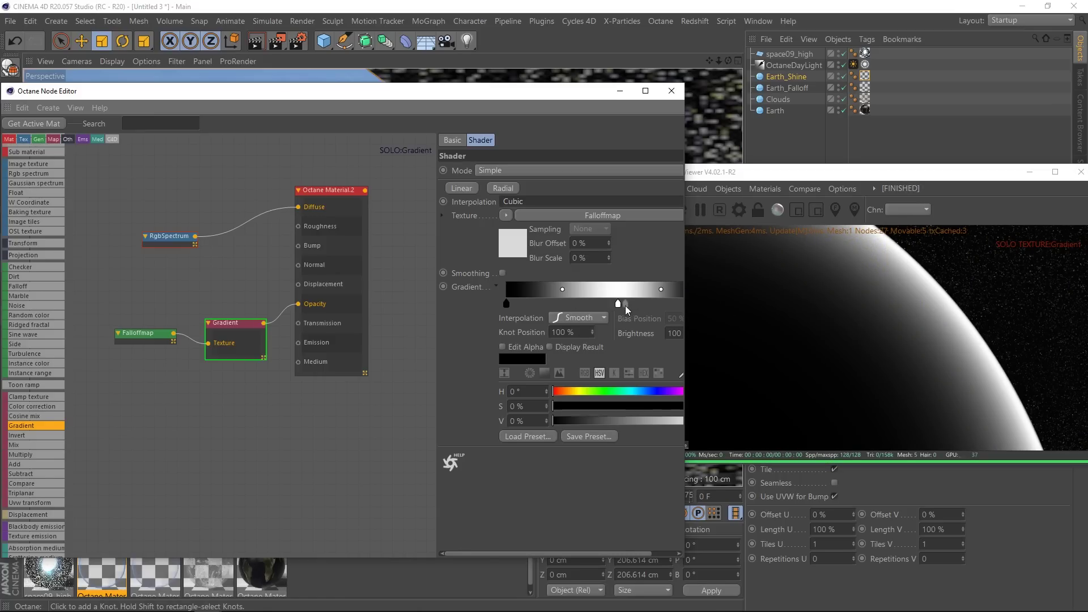
drag(437, 311, 401, 313)
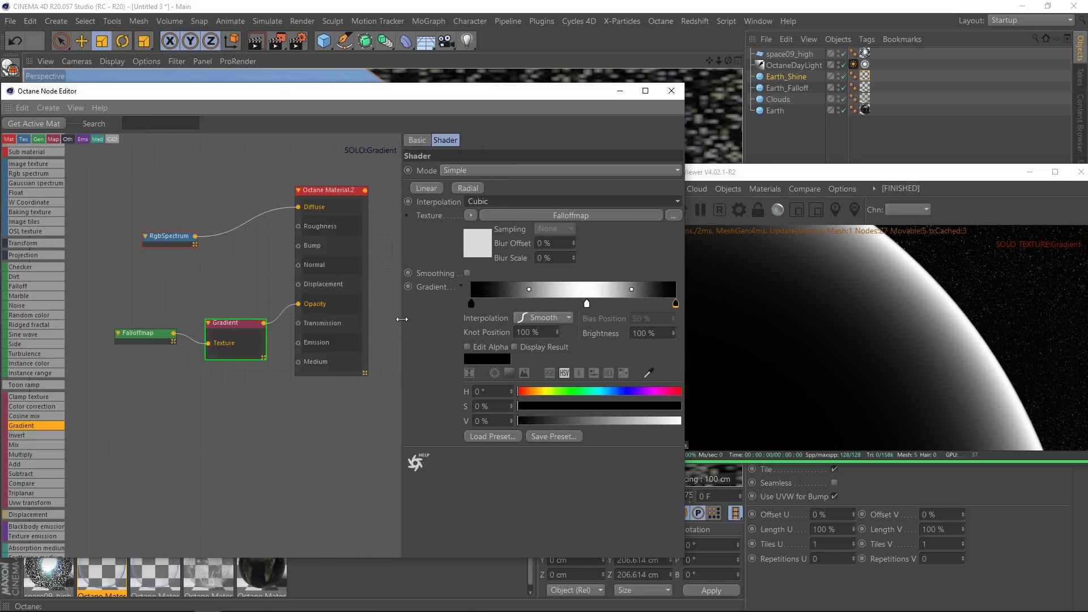
drag(585, 308, 545, 308)
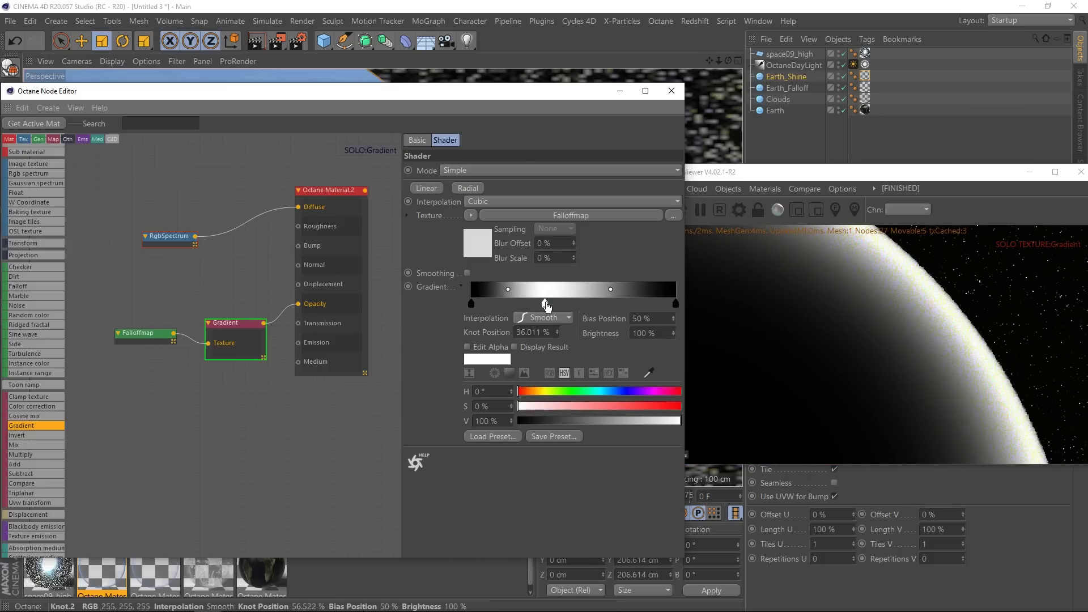
click(675, 305)
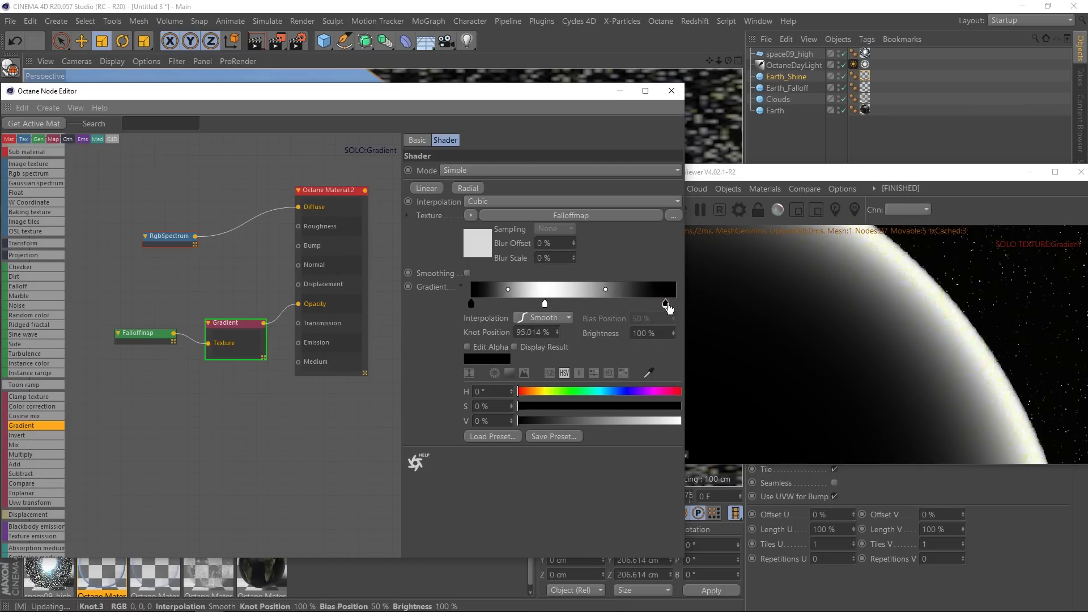
drag(545, 305, 547, 304)
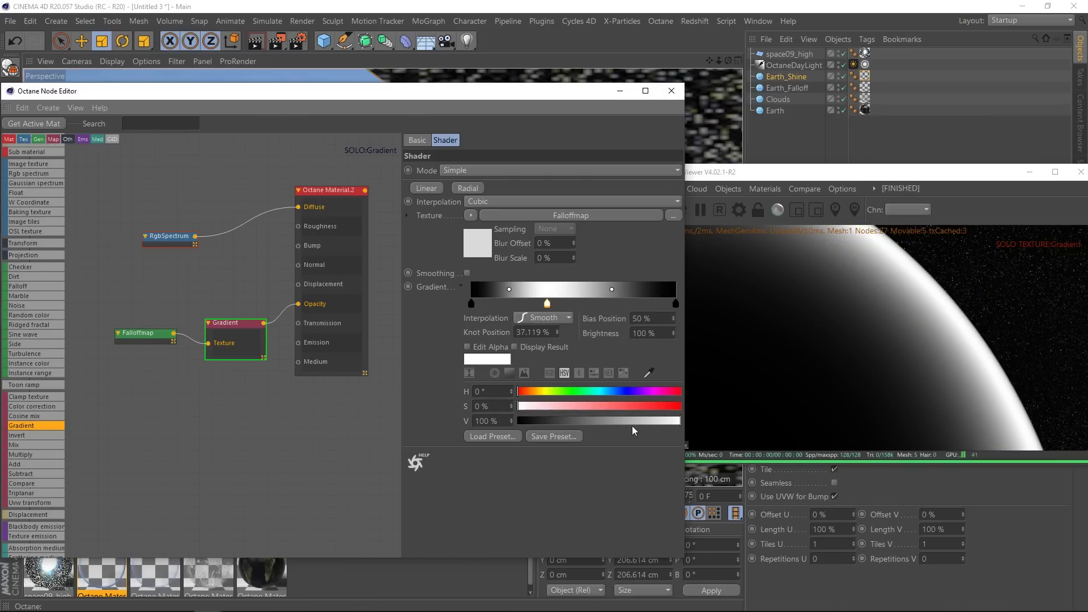
Reduce the gradient's middle knot to a V of 70% and turn off solo mode for the Gradient node
mouse_move(649, 420)
mouse_down()
mouse_move(622, 418)
mouse_move(632, 413)
mouse_up()
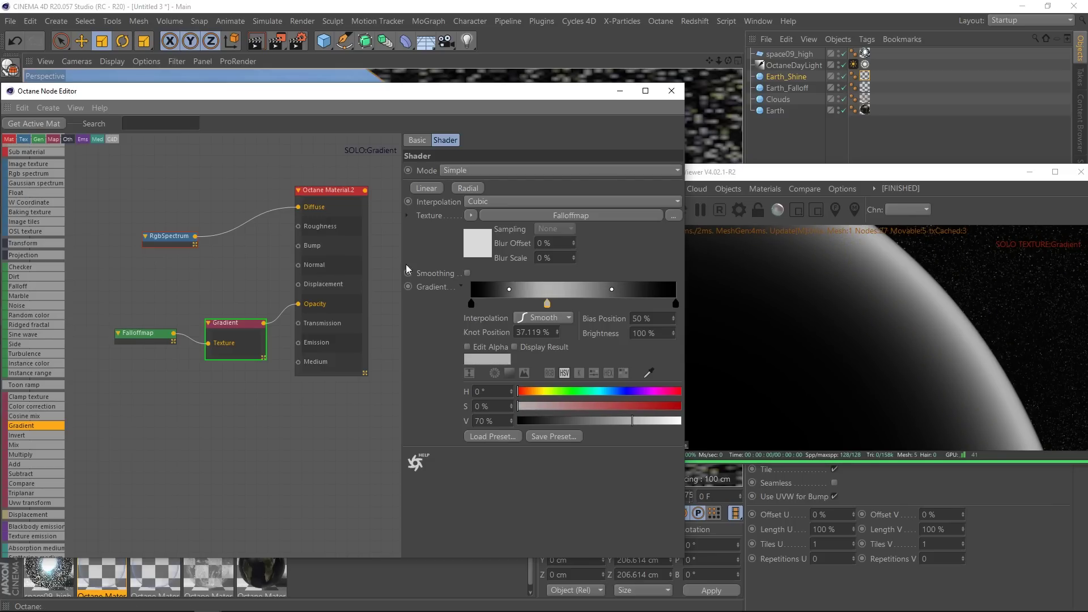
right_click(248, 331)
click(251, 333)
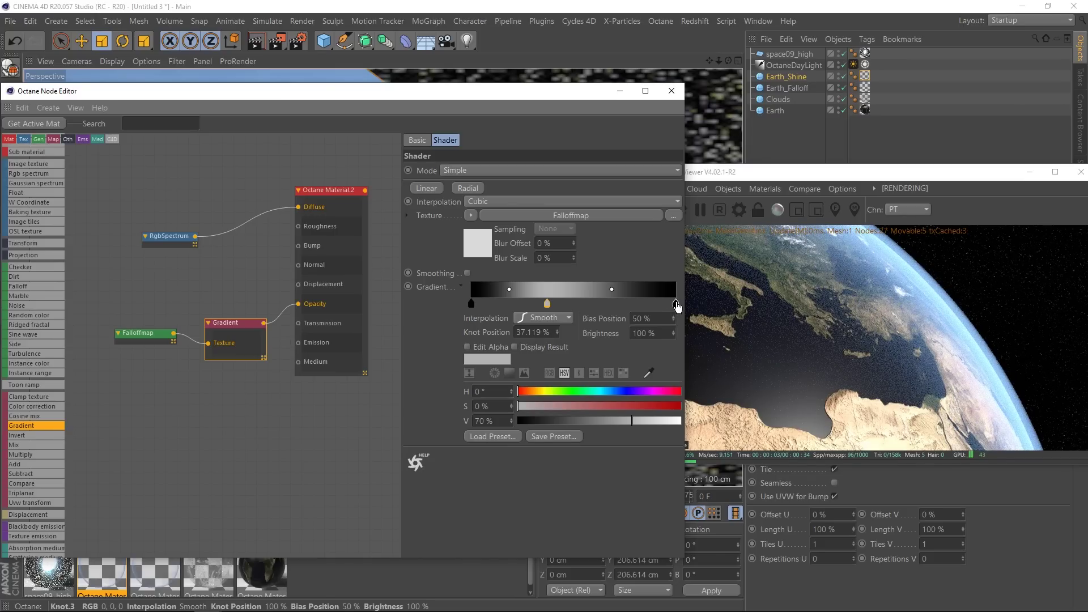
click(548, 306)
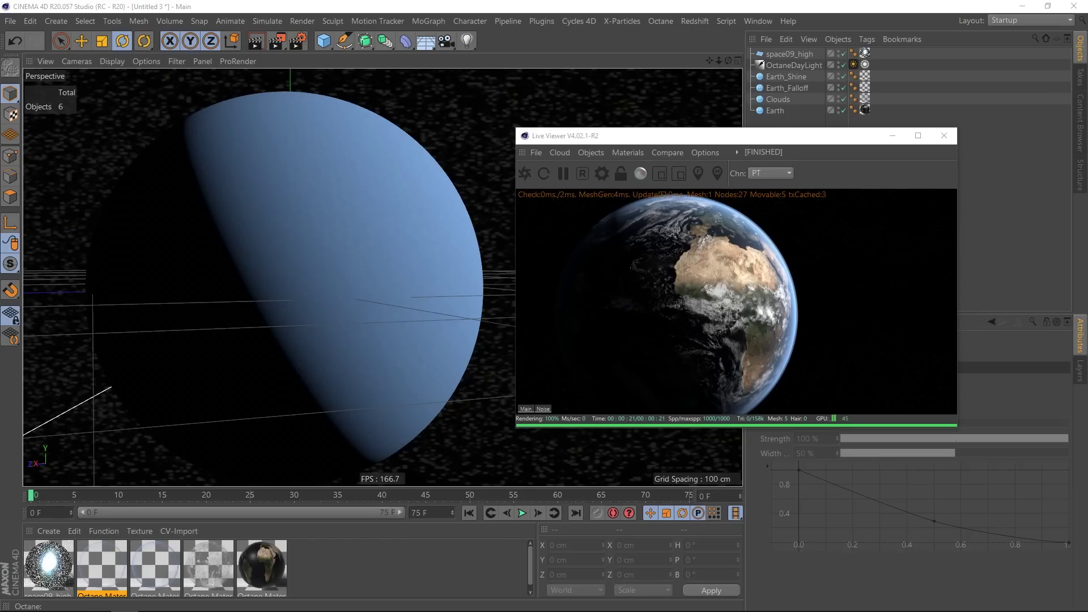
Import the Zenith_OBJ.obj model with the default OBJ import settings and frame it in the perspective view
drag(780, 123, 782, 125)
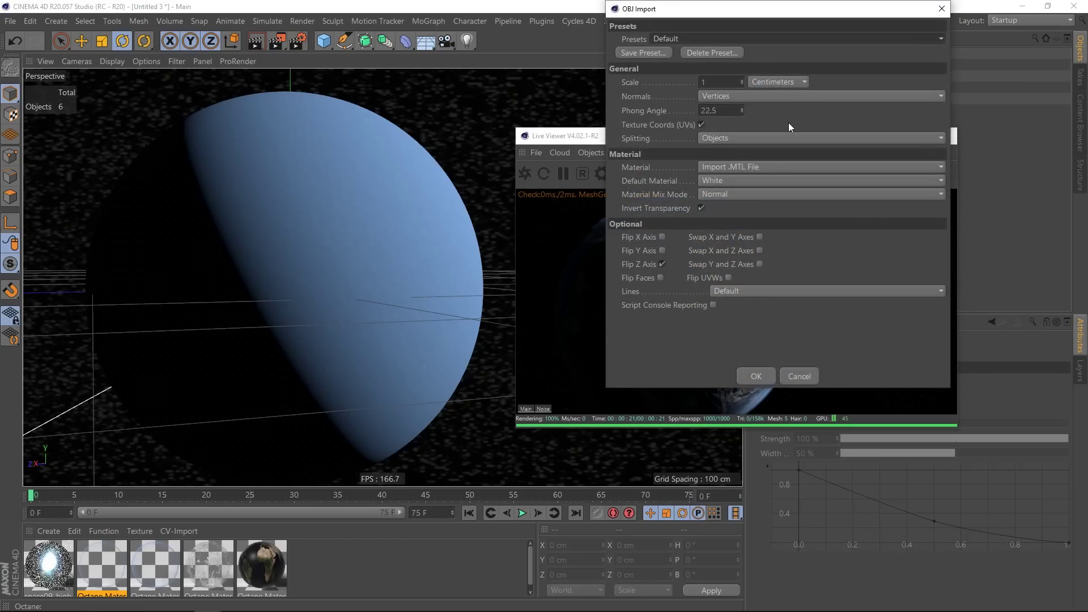
click(755, 377)
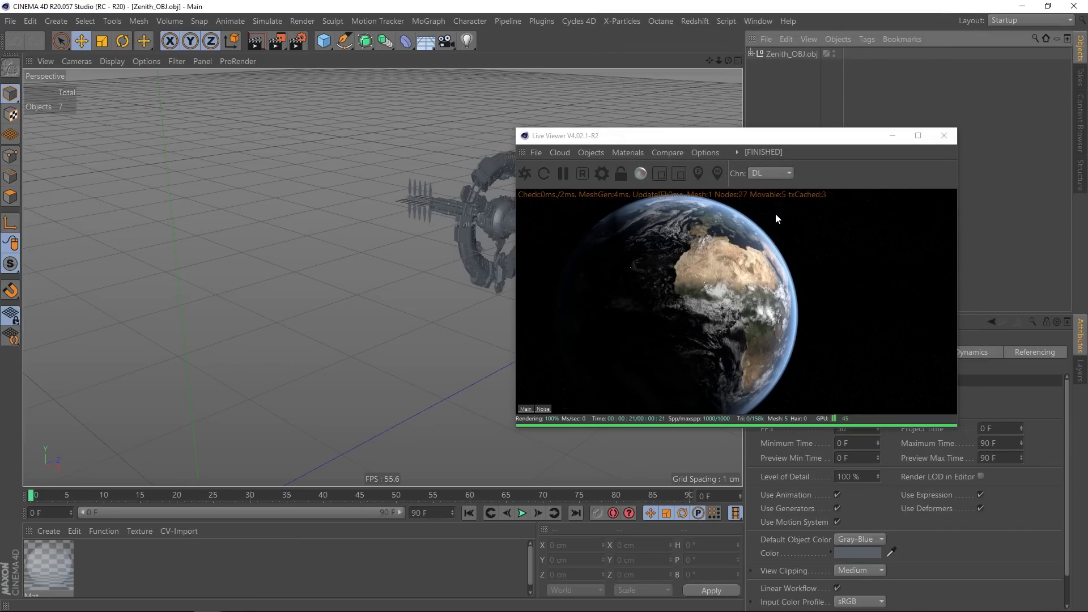
drag(747, 136, 833, 196)
alt+drag(467, 214, 426, 243)
scroll(450, 275, up, 5)
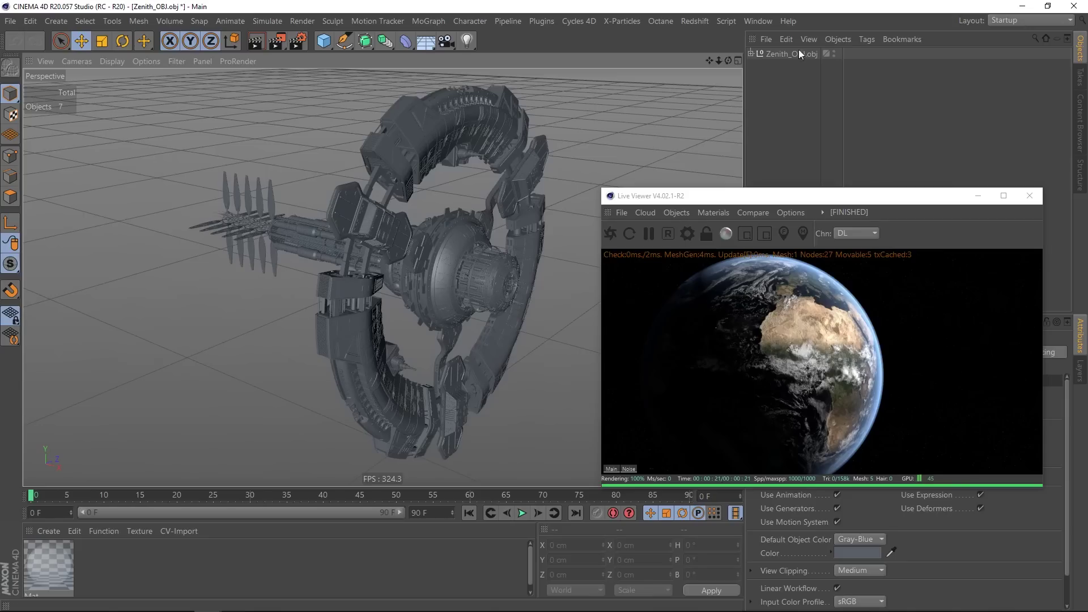
Move all station parts out of the Zenith_OBJ.obj null and delete the empty null
click(753, 53)
click(791, 65)
shift+click(797, 122)
drag(792, 48, 791, 51)
click(785, 123)
key(Delete)
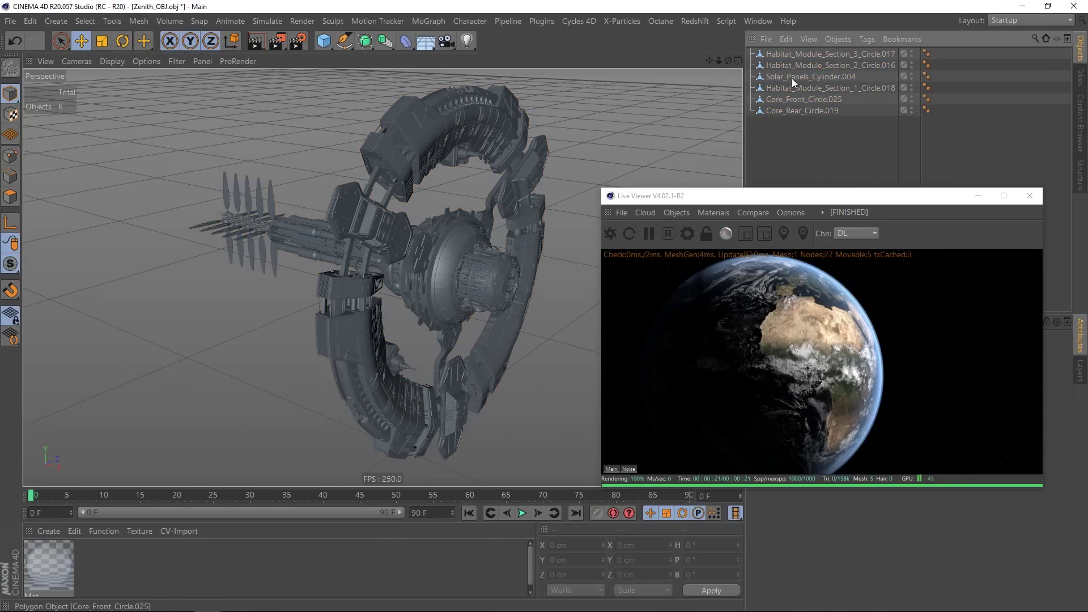
Center the axes of all six space station parts with the Axis Center command
click(774, 53)
shift+click(793, 110)
alt+drag(418, 221, 388, 253)
key(shift+c)
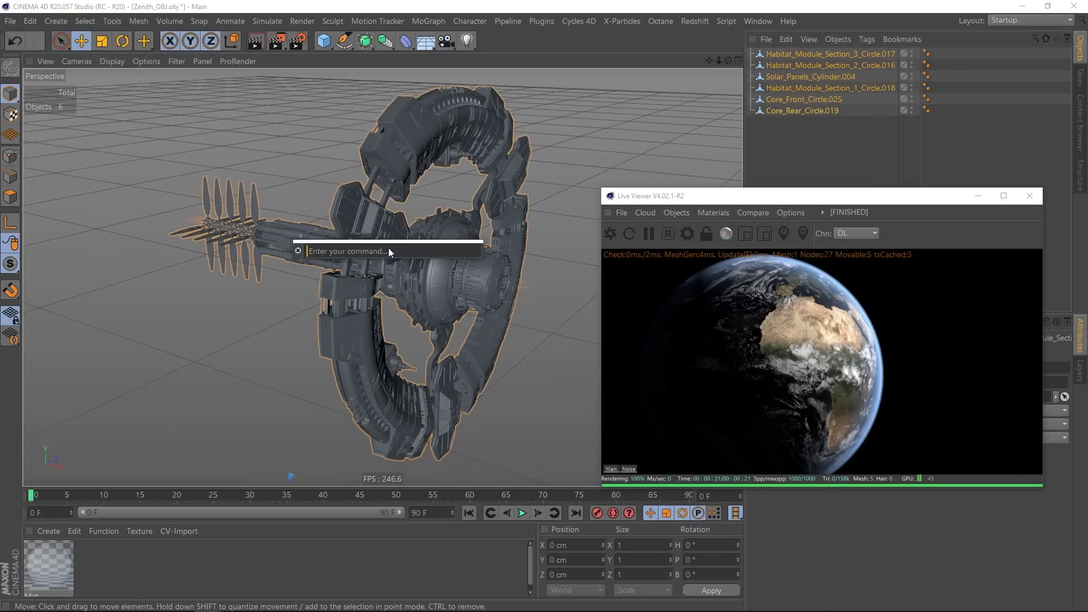
text(axis)
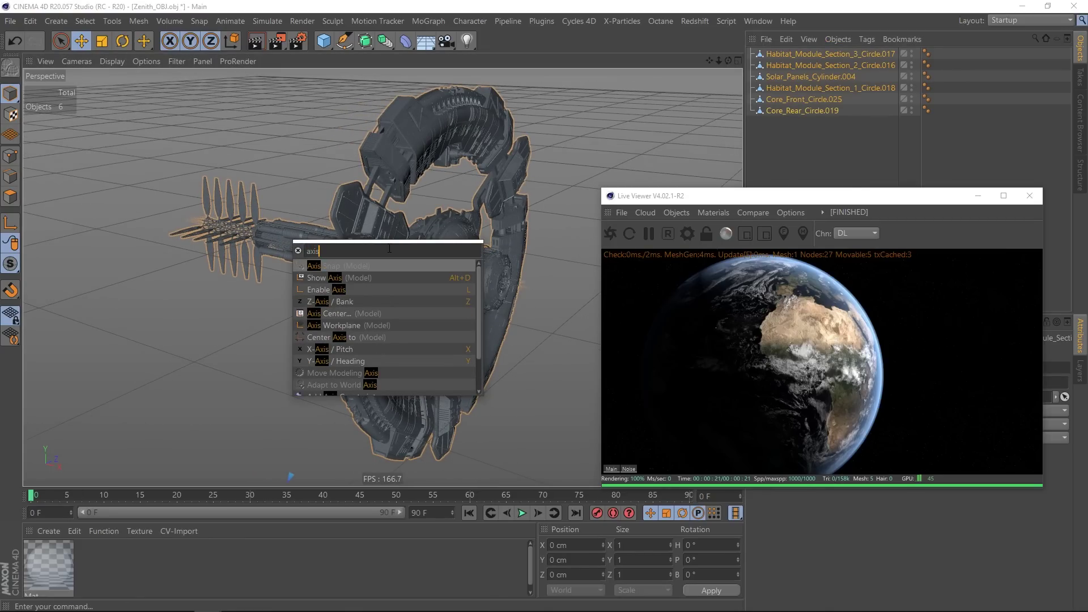
click(334, 314)
click(328, 398)
click(420, 220)
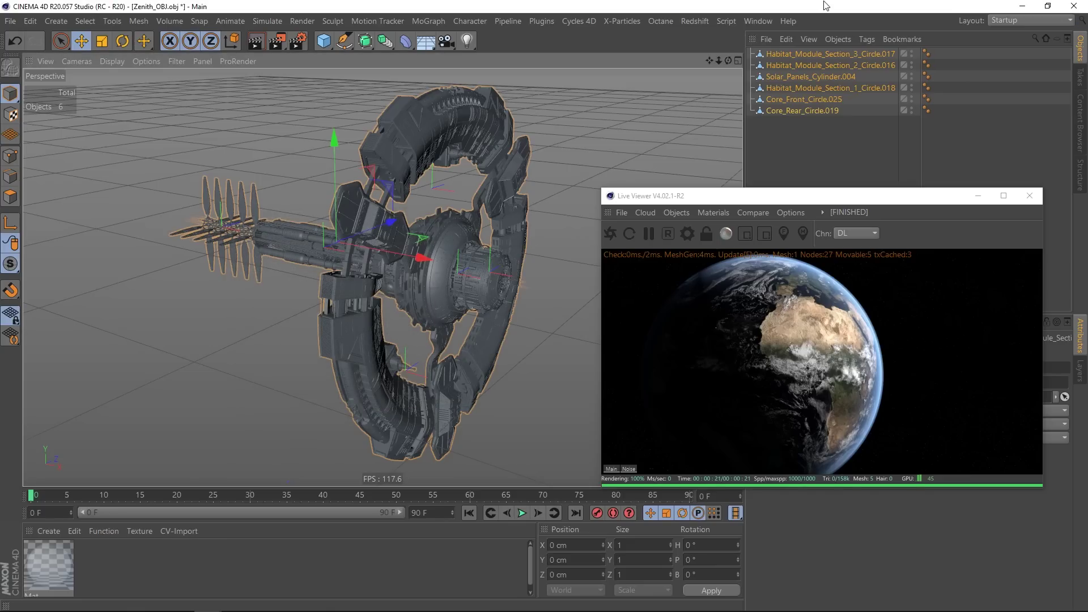
Group the six station parts under a null and delete the imported material
click(789, 56)
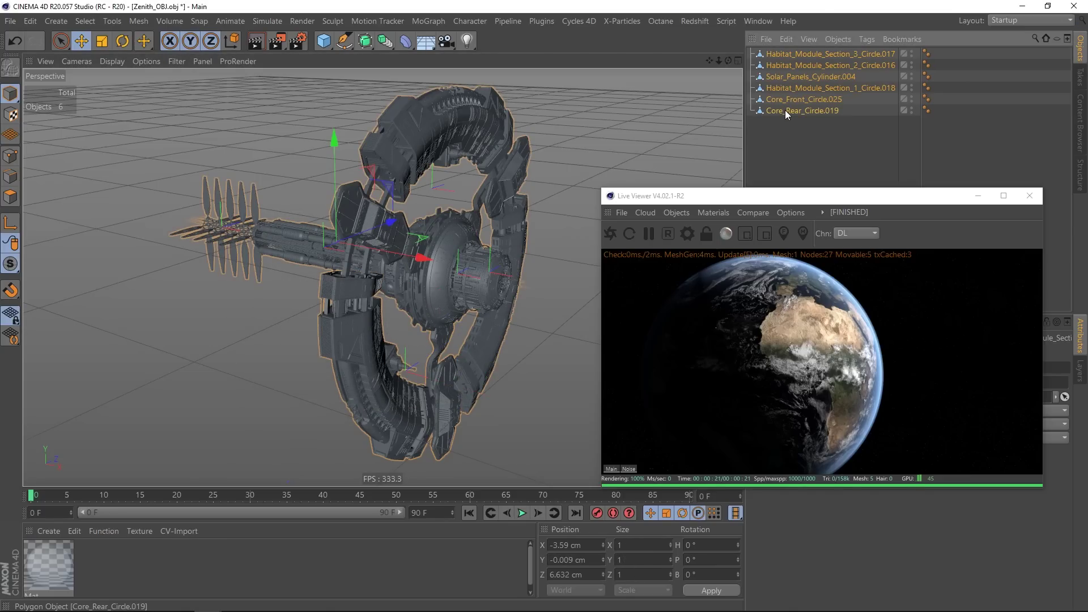
key(alt+g)
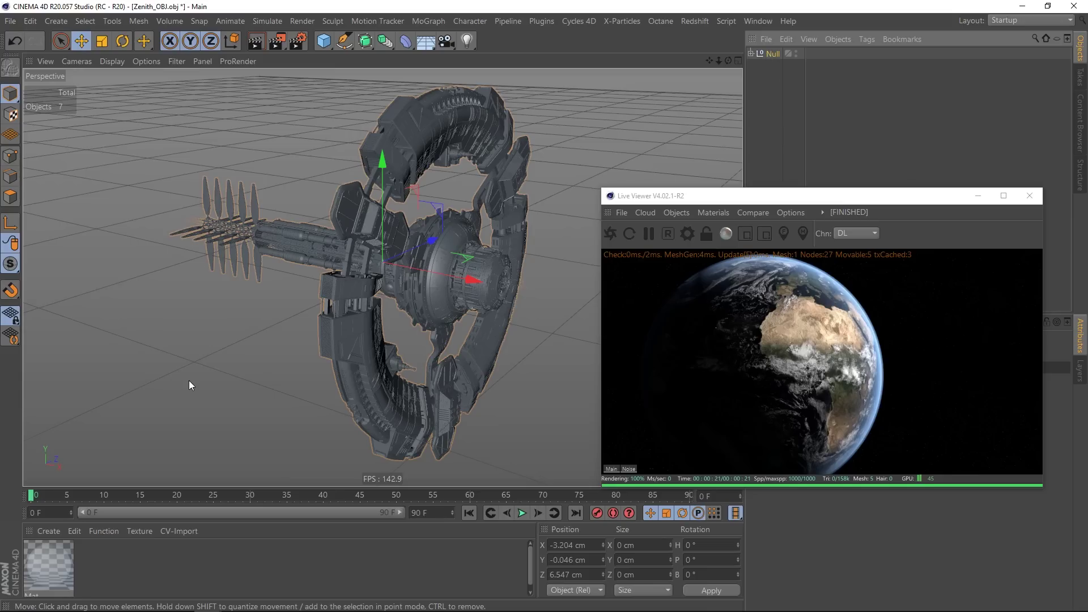
click(59, 556)
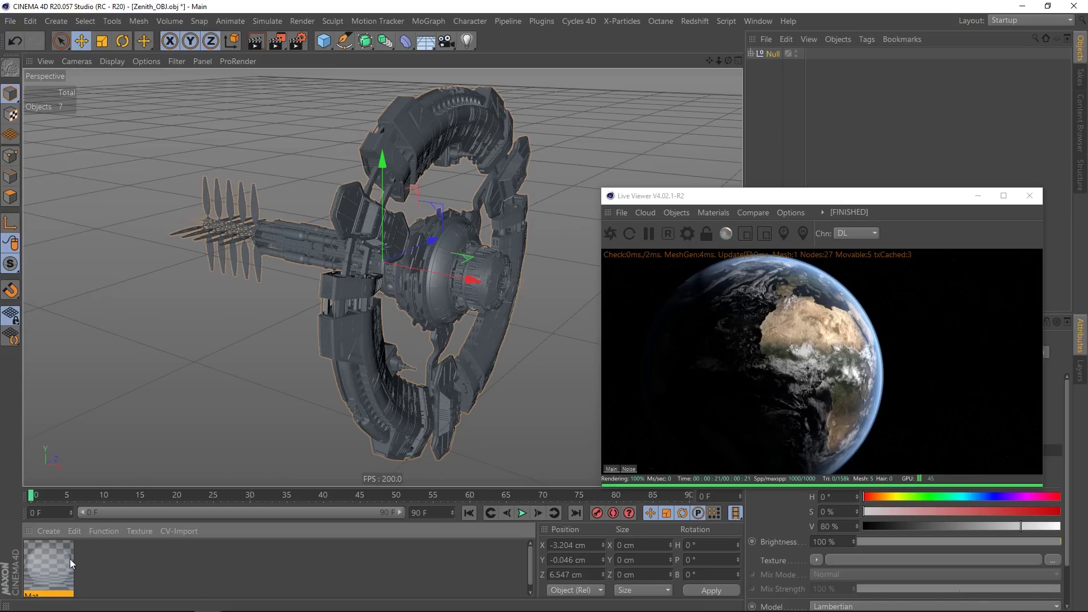
key(Delete)
click(754, 53)
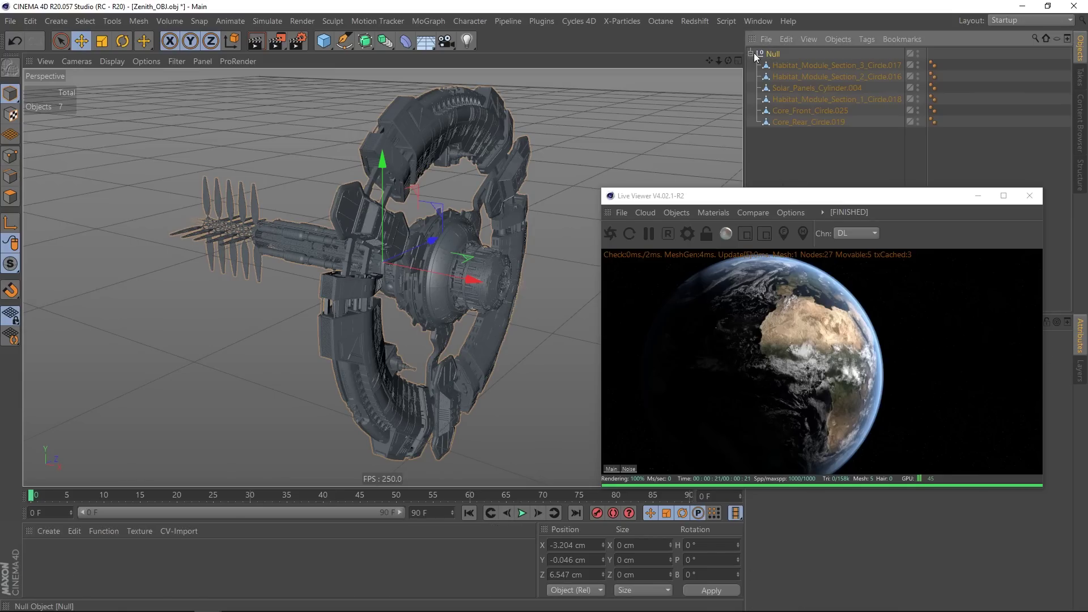
click(754, 53)
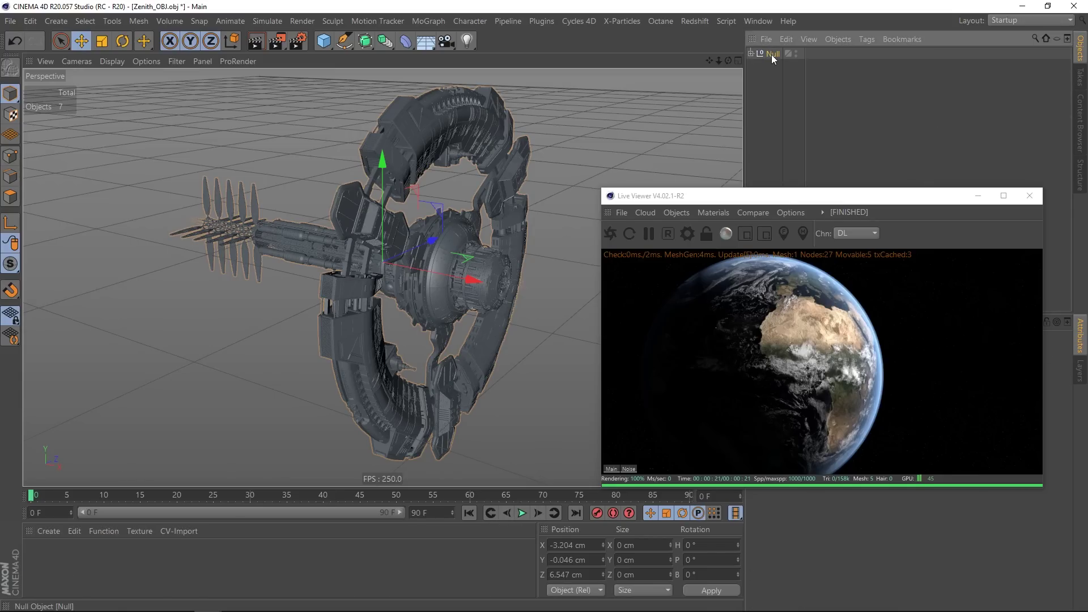
Create a new Octane Material and apply it to the null that holds the station parts
click(46, 534)
mouse_move(170, 352)
mouse_move(276, 352)
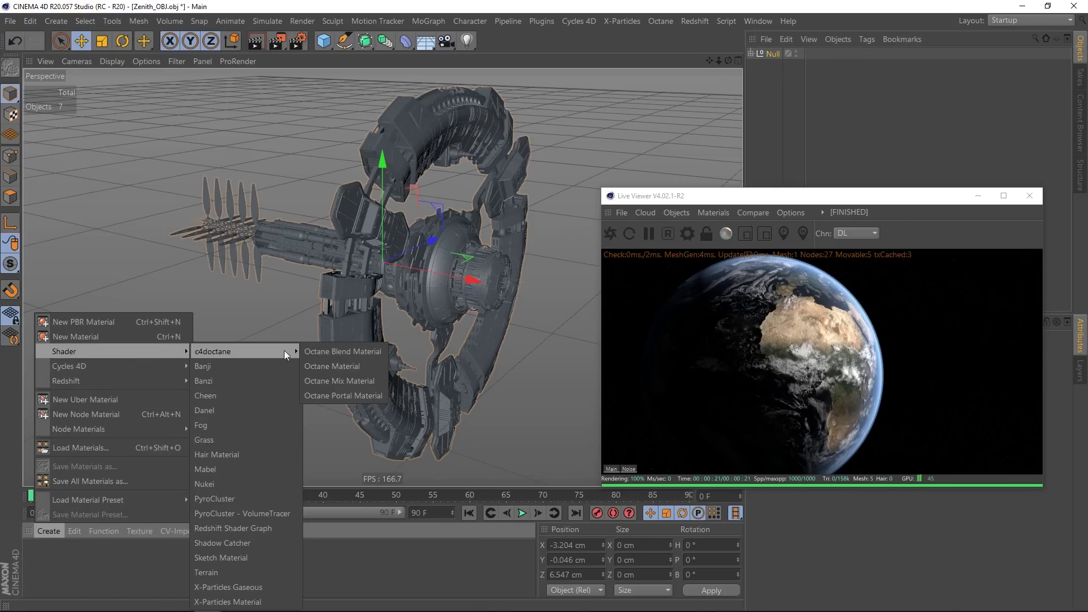
click(352, 366)
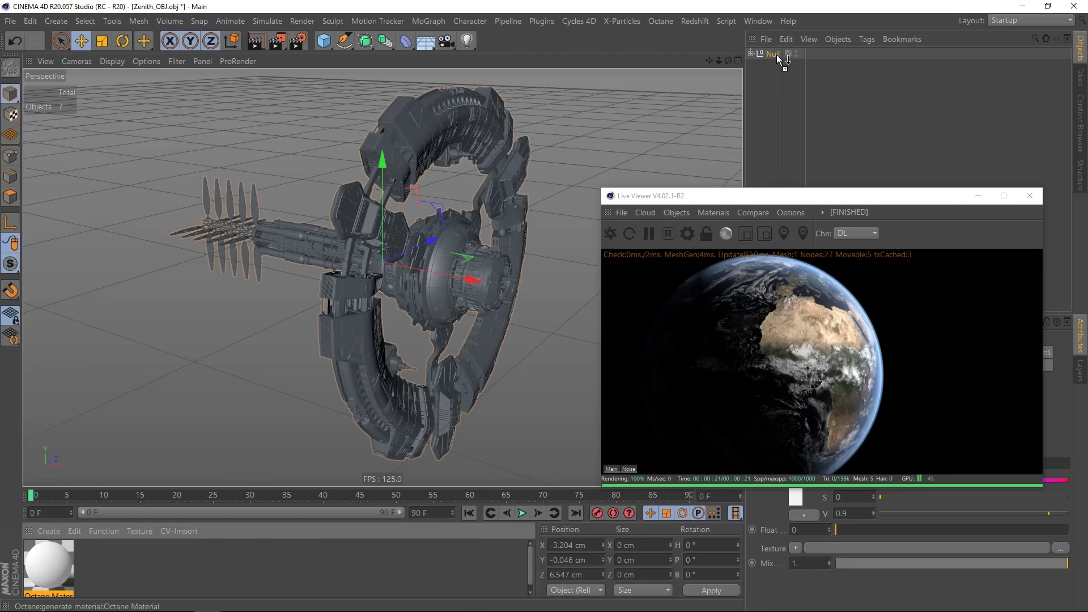
drag(780, 56, 786, 54)
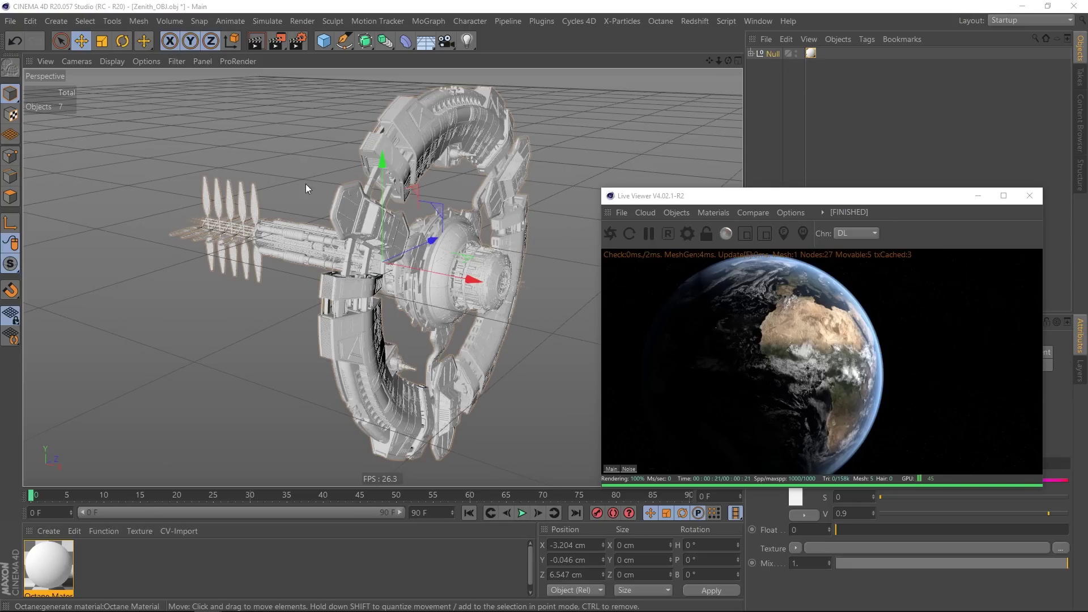
Set the new Octane Material's type to Glossy in the Octane Node Editor, then close the editor
mouse_move(207, 602)
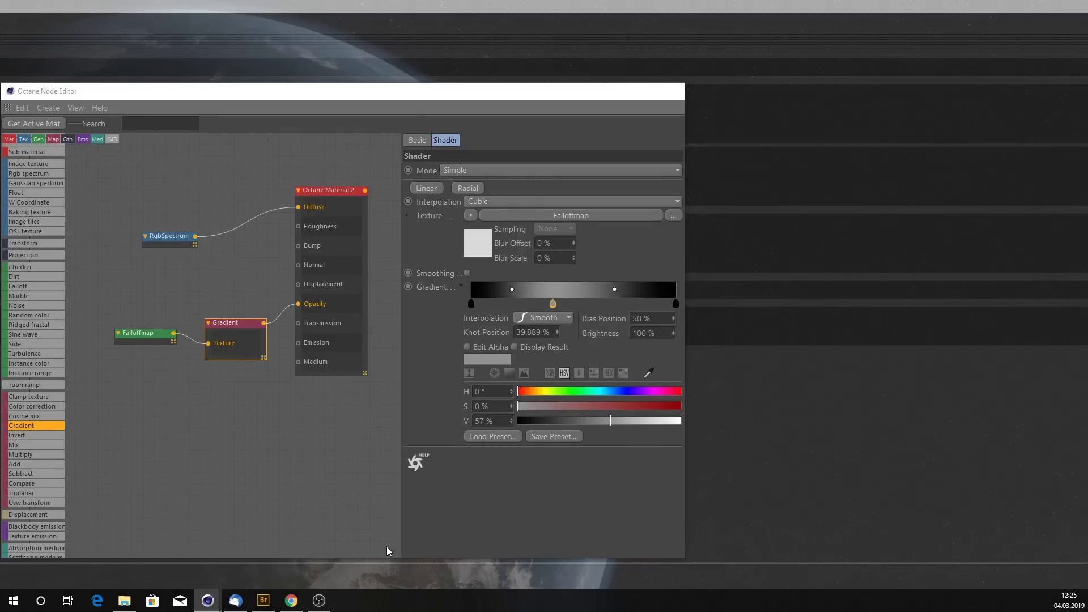
click(387, 553)
click(175, 205)
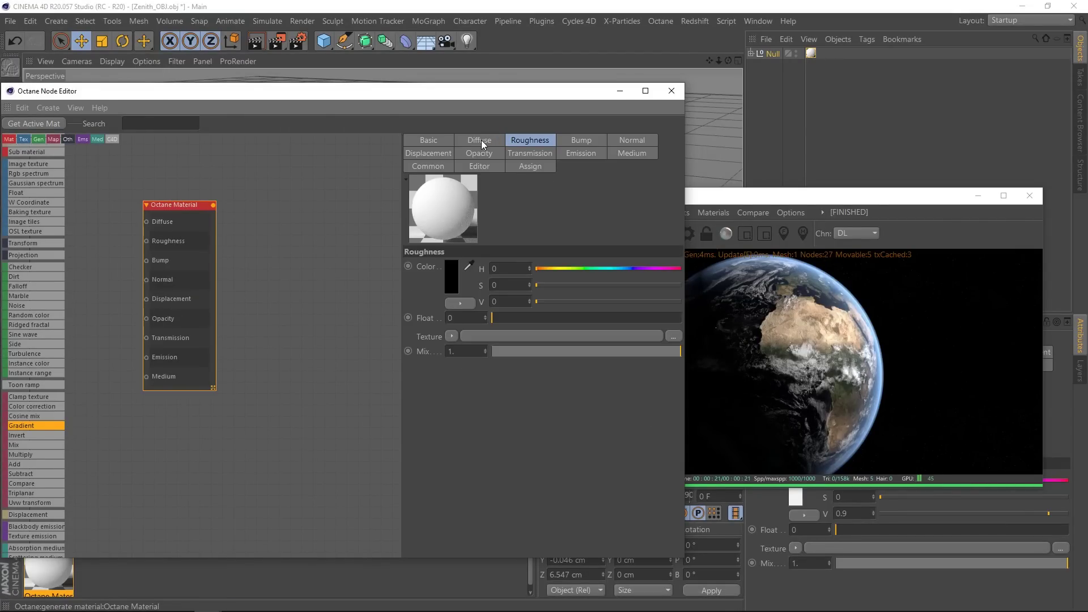
click(481, 141)
click(432, 139)
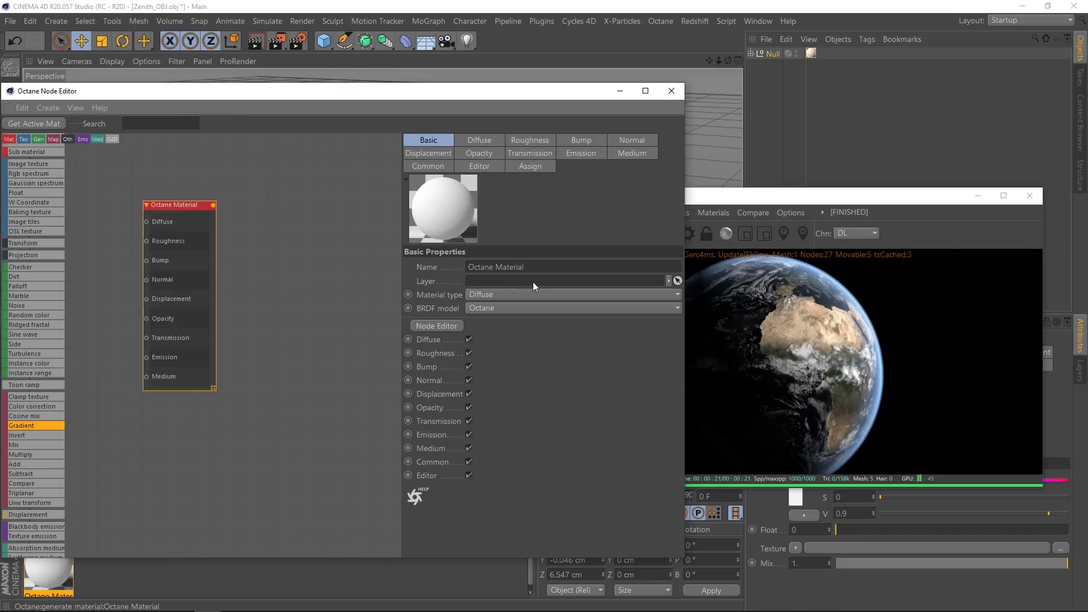
click(489, 294)
click(497, 324)
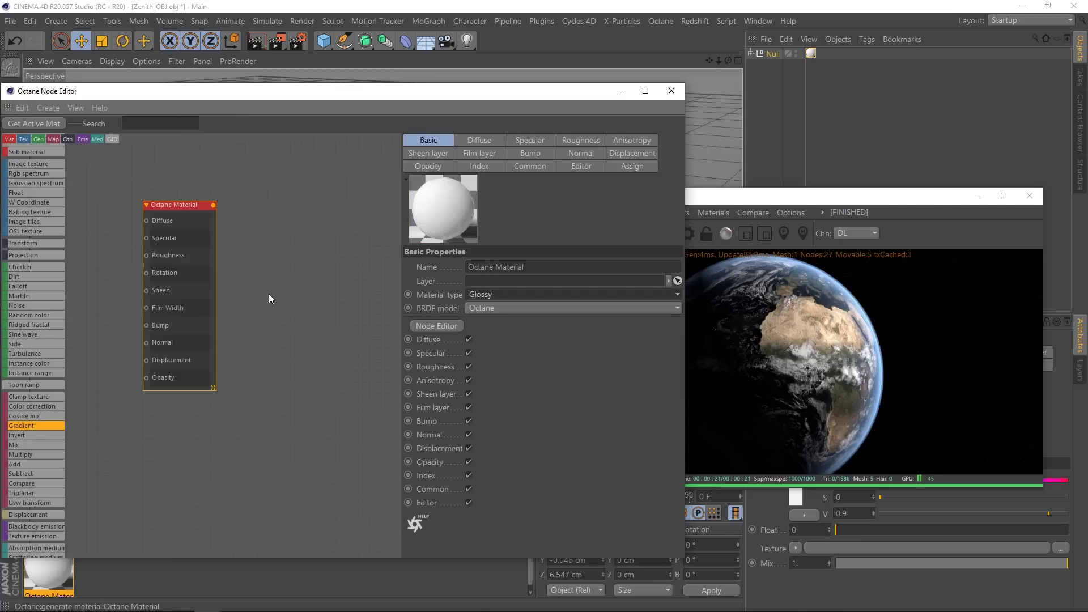
click(671, 91)
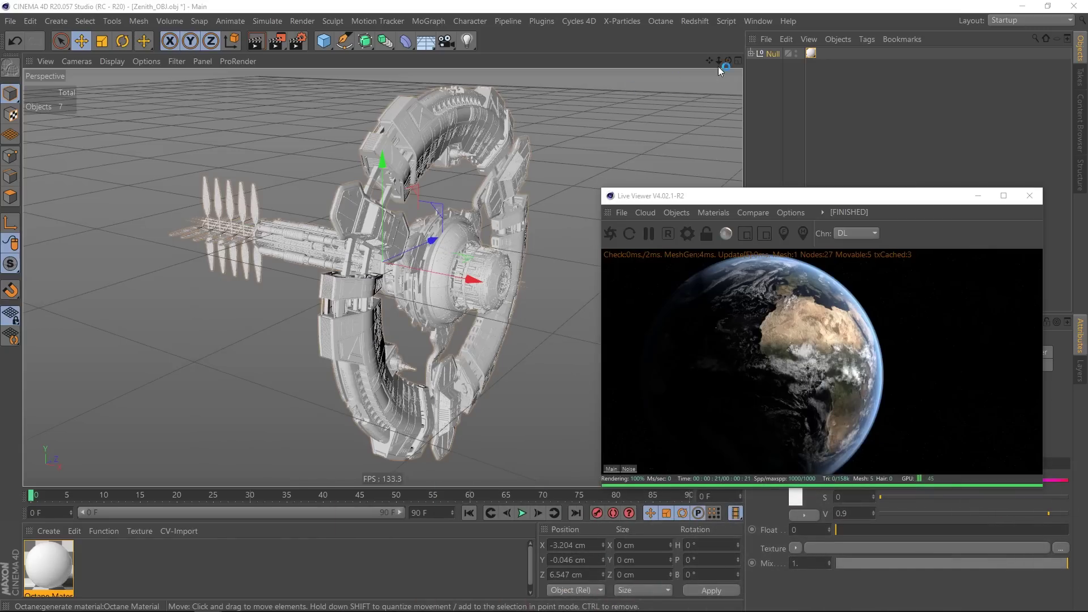
Rename the station null as Space_Station
double_click(775, 53)
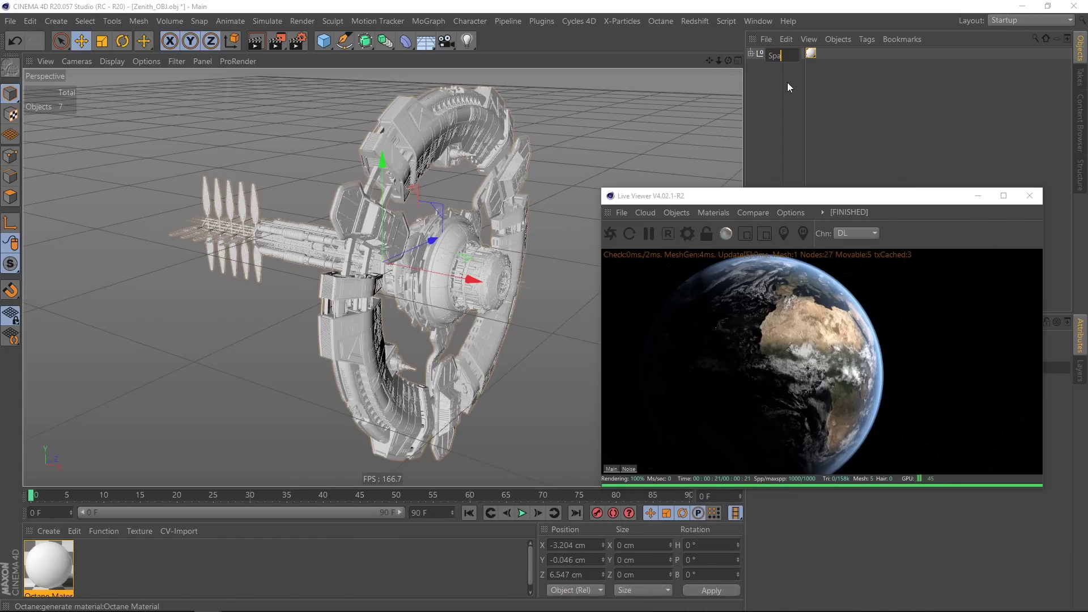
text(Space_Station)
key(Return)
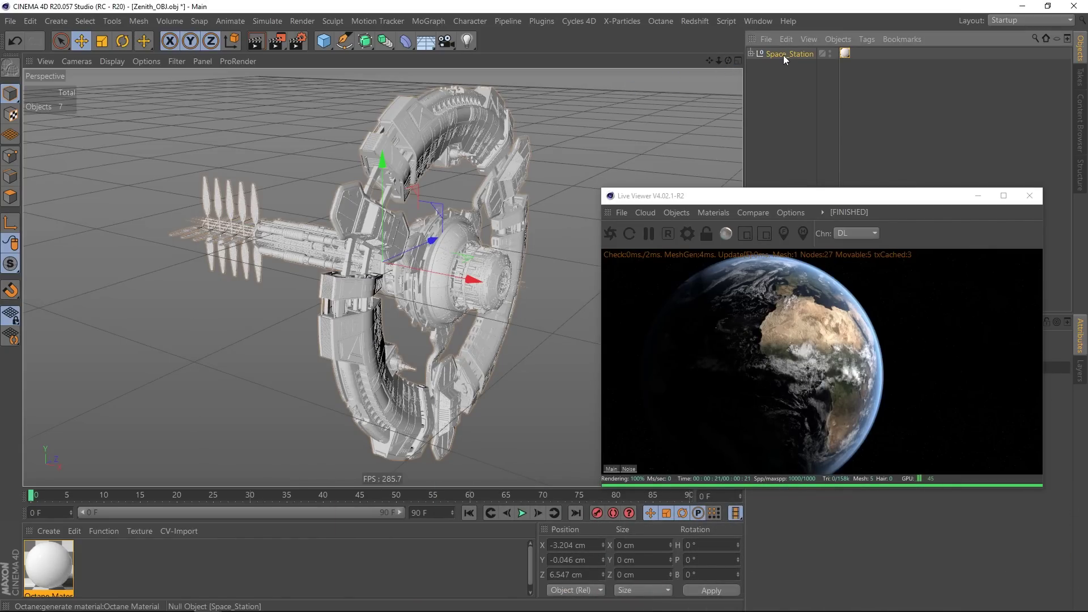
Copy the Space_Station group into the Earth scene, Untitled 3
click(758, 21)
click(801, 404)
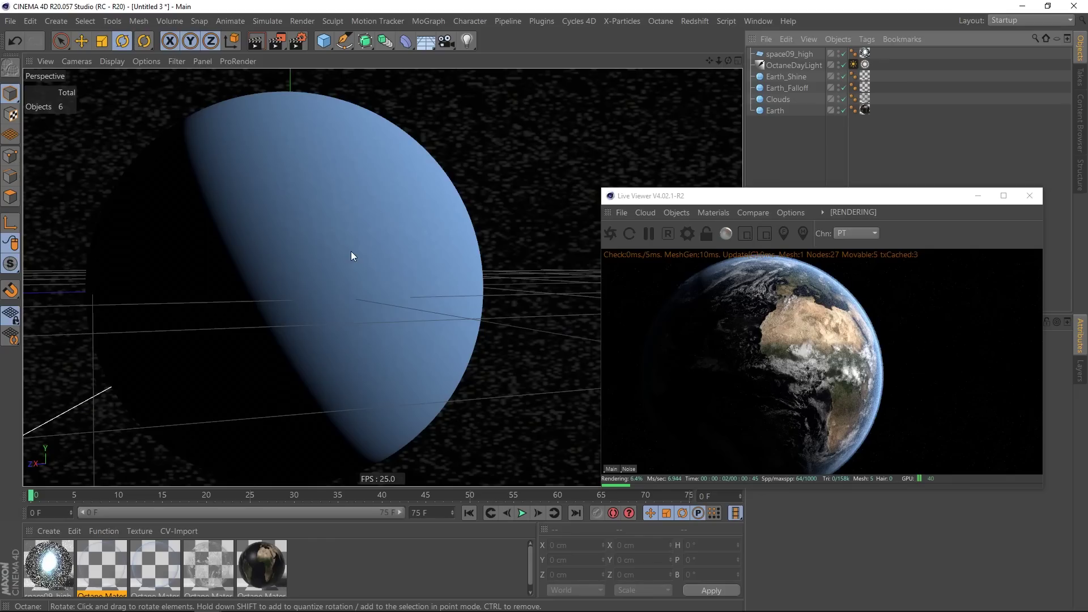
key(ctrl+v)
click(779, 156)
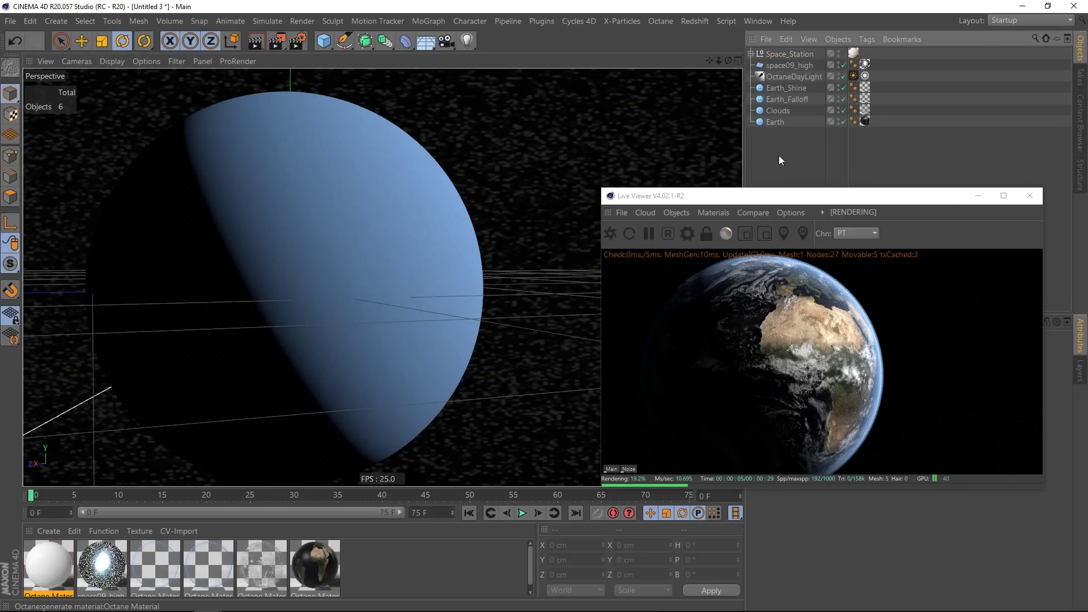
Add an Octane Camera, look through it and set its focal length to Tele (135 mm)
click(678, 212)
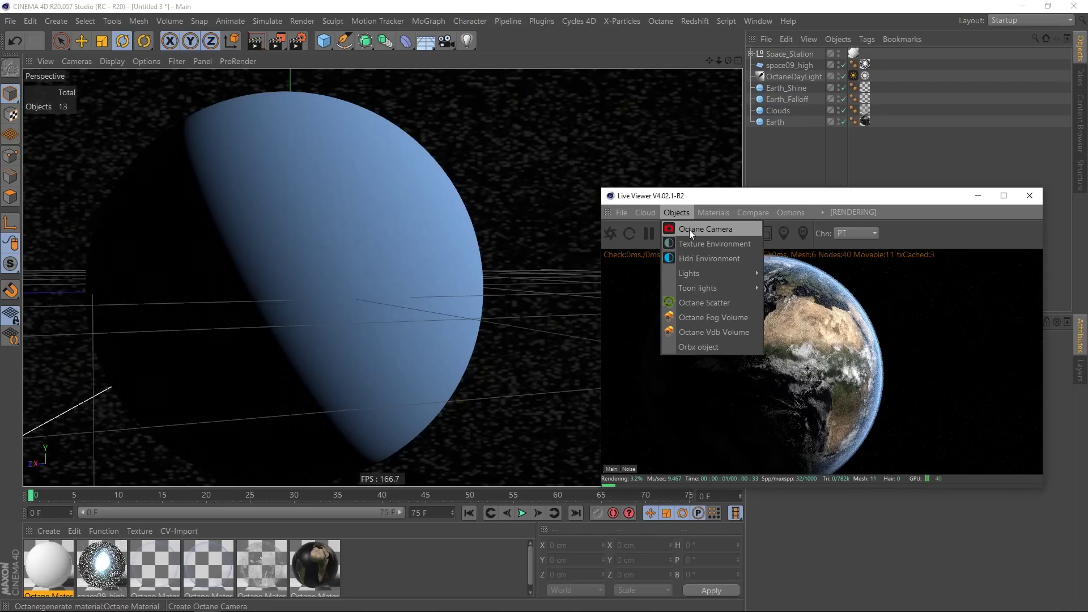
click(689, 230)
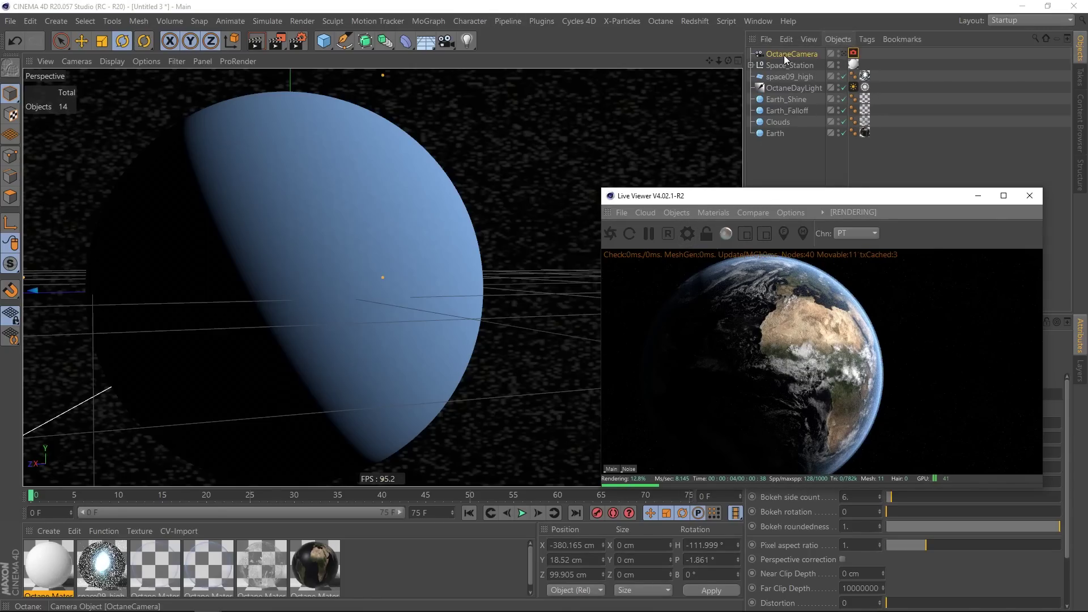
click(844, 53)
drag(808, 203, 397, 115)
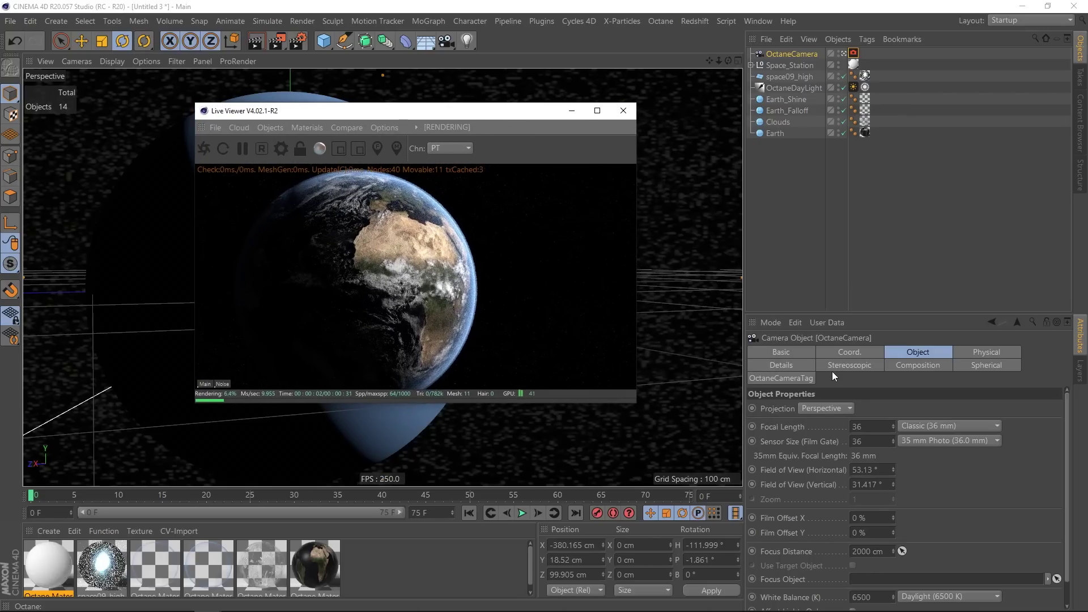
click(934, 426)
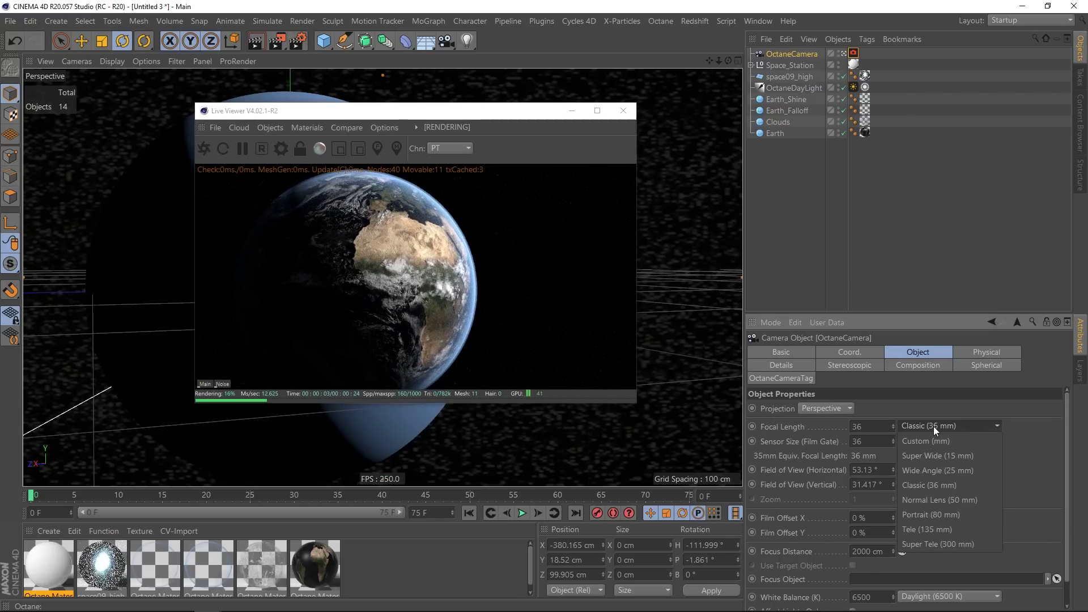
click(944, 529)
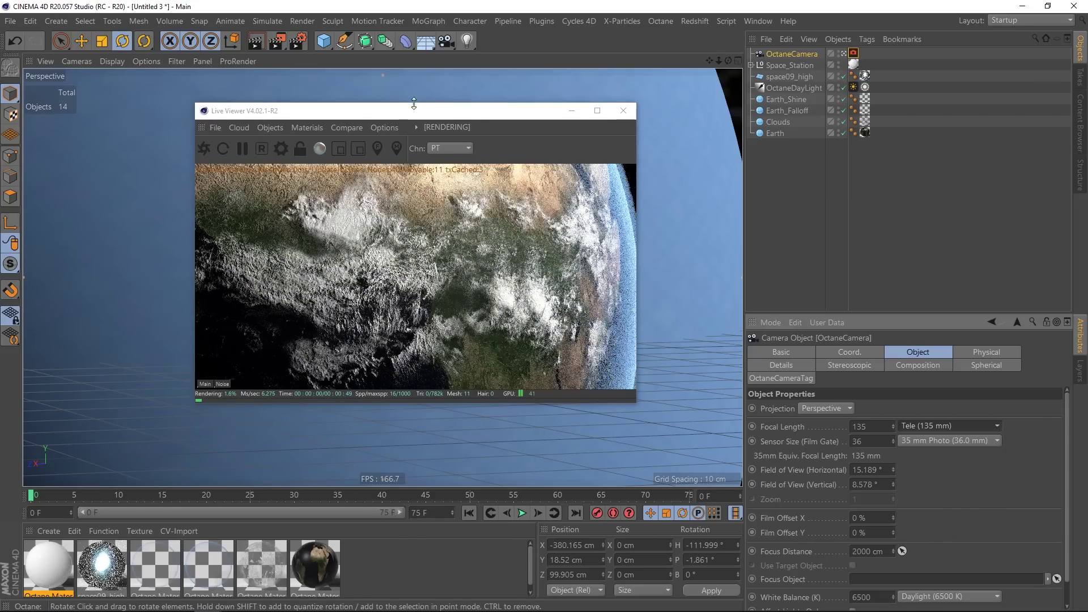
Dolly the OctaneCamera back and pan it so that nearly the whole Earth is framed
drag(421, 116, 830, 120)
mouse_move(378, 278)
alt+right_down()
mouse_move(23, 368)
mouse_move(384, 279)
alt+right_up()
alt+middle_drag(372, 252, 311, 283)
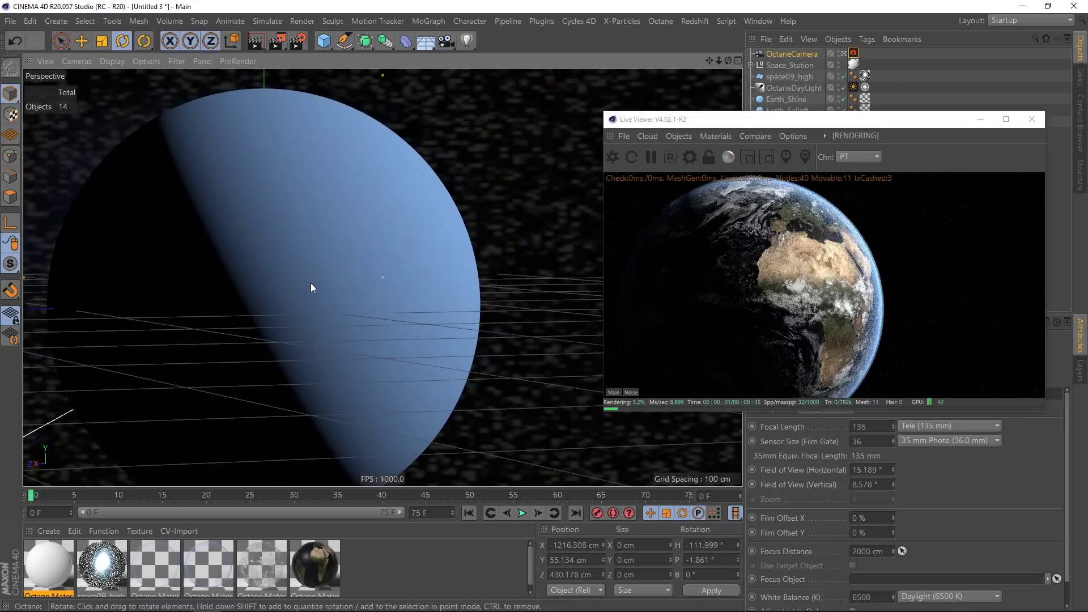
alt+right_drag(304, 285, 274, 295)
alt+middle_drag(275, 295, 278, 276)
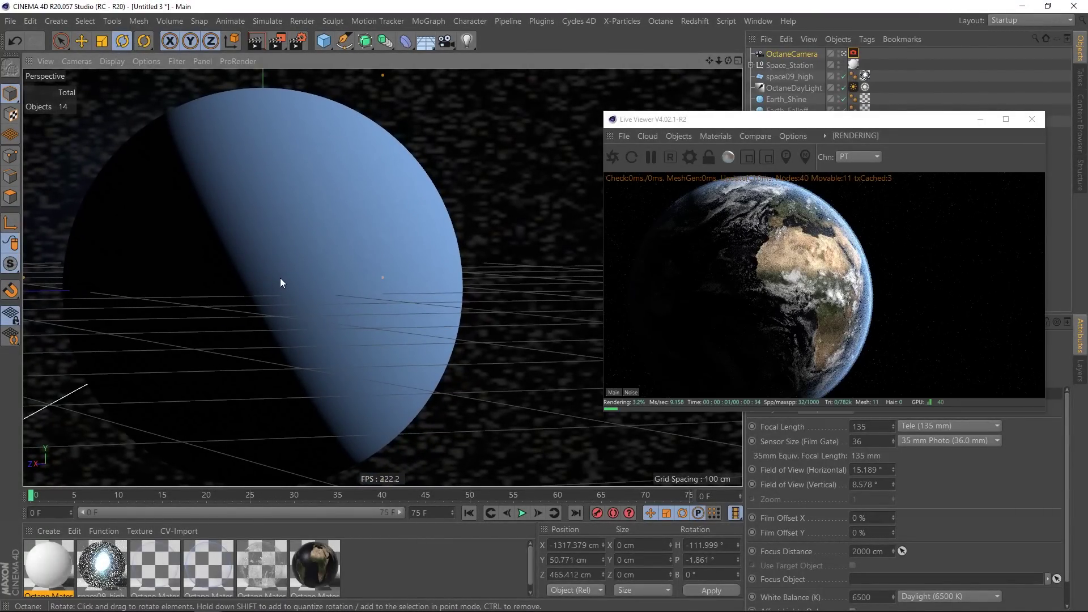
drag(795, 121, 821, 124)
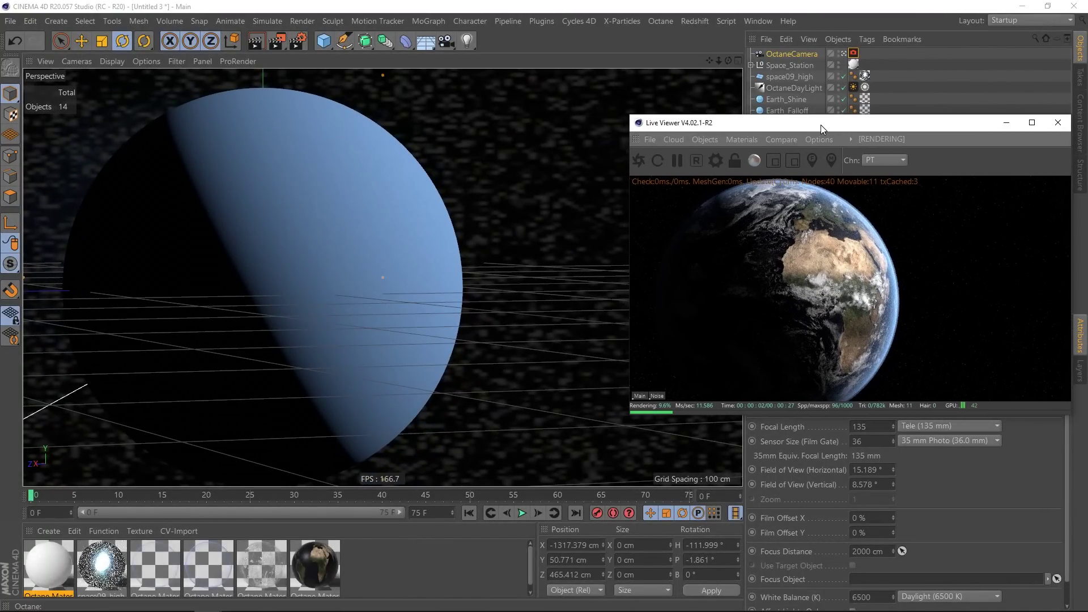
Enlarge the Space_Station group uniformly in the Top view
middle_click(200, 267)
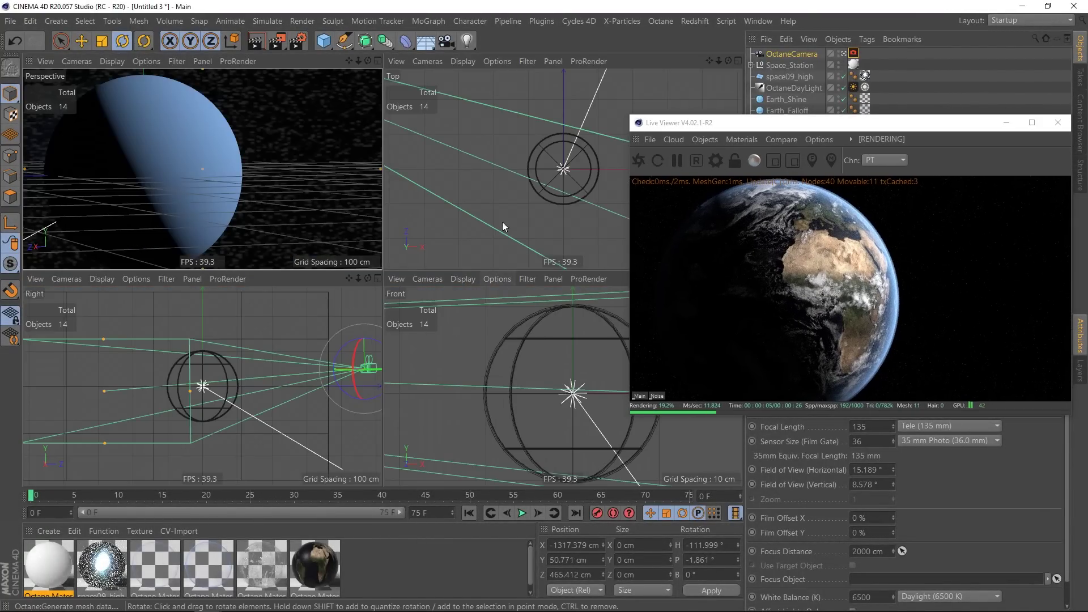
click(790, 64)
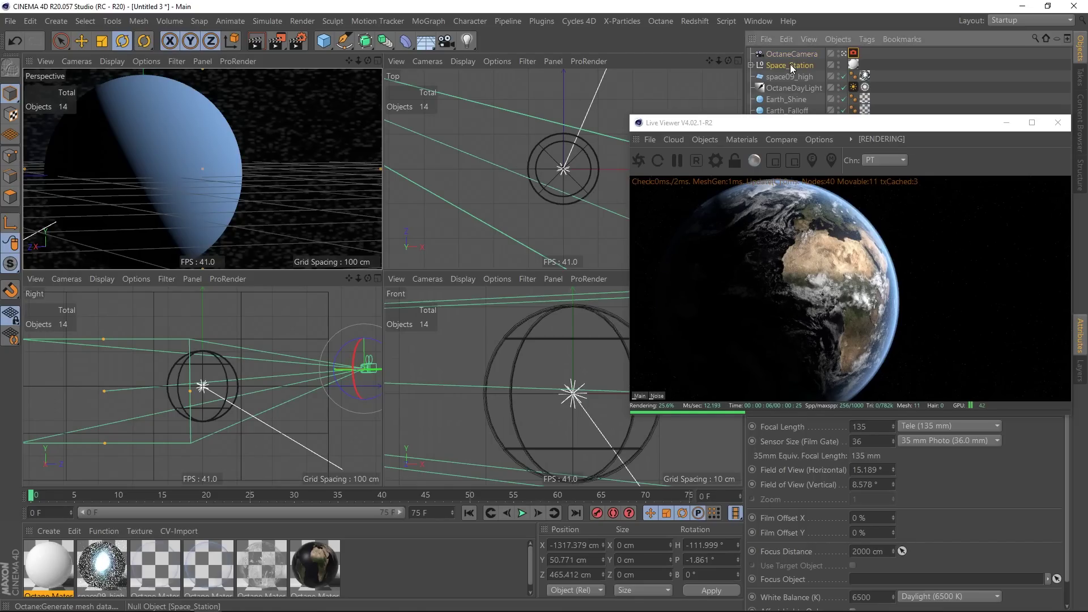
middle_click(559, 174)
scroll(258, 254, down, 5)
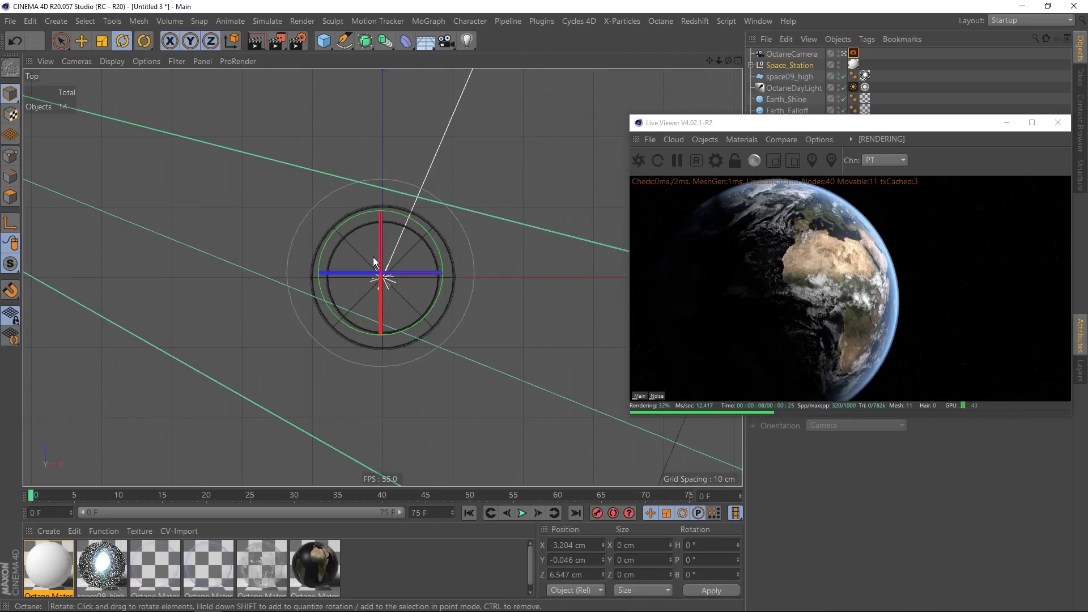
scroll(340, 260, up, 5)
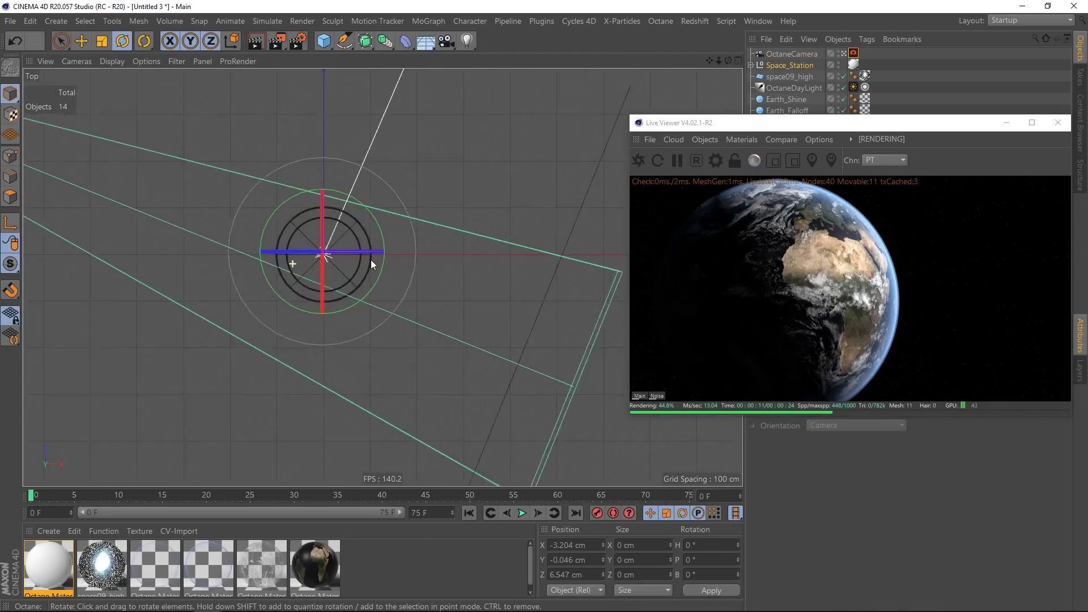
key(t)
drag(385, 263, 339, 267)
key(e)
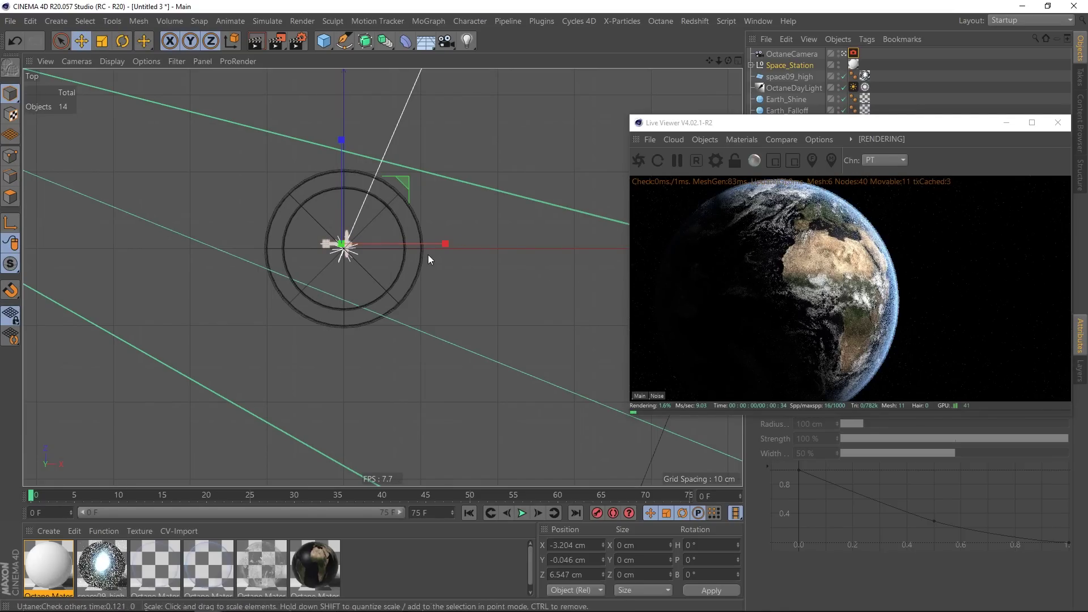
Move the space station in front of the Earth toward the camera, to about X -274 cm and Z 75 cm
drag(406, 185, 199, 137)
alt+middle_drag(224, 207, 481, 352)
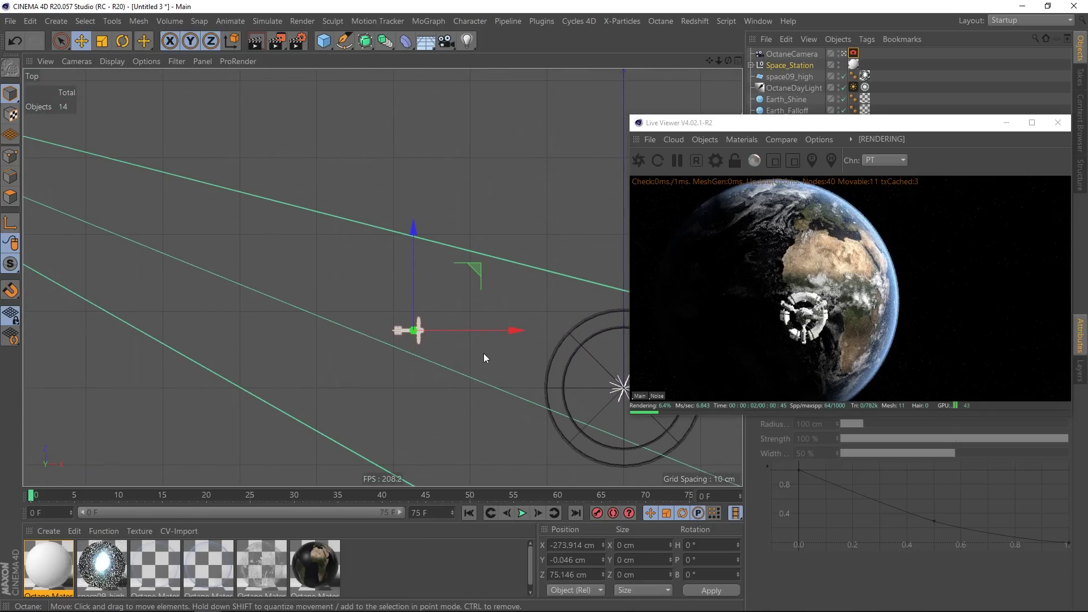
middle_click(450, 347)
middle_click(210, 173)
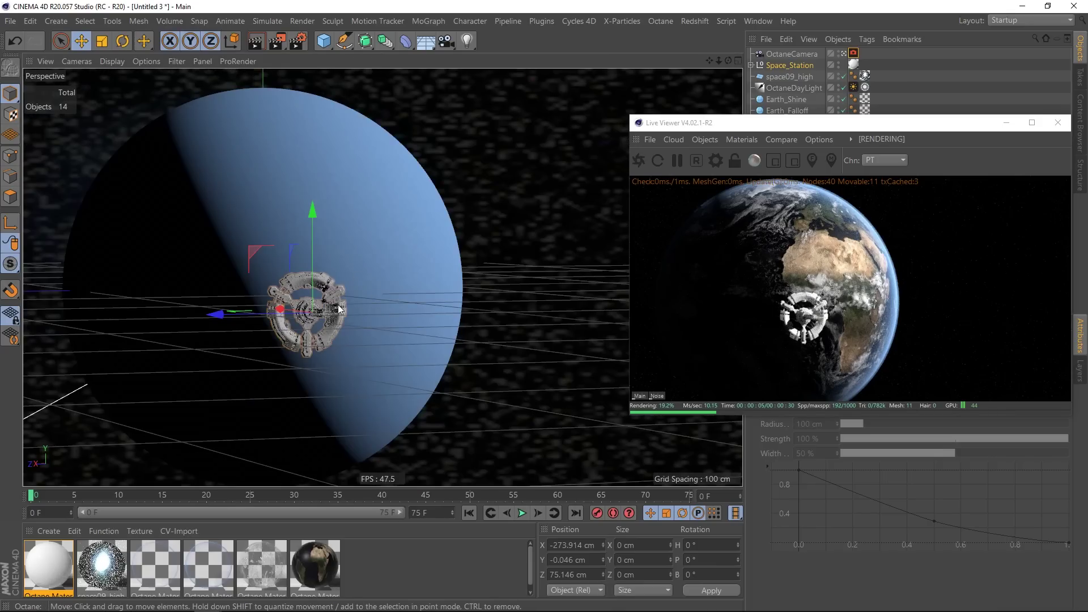
Move the space station up and over the Earth's lit side, to about X -325 cm, Y 23 cm and Z 60 cm
drag(313, 237, 313, 181)
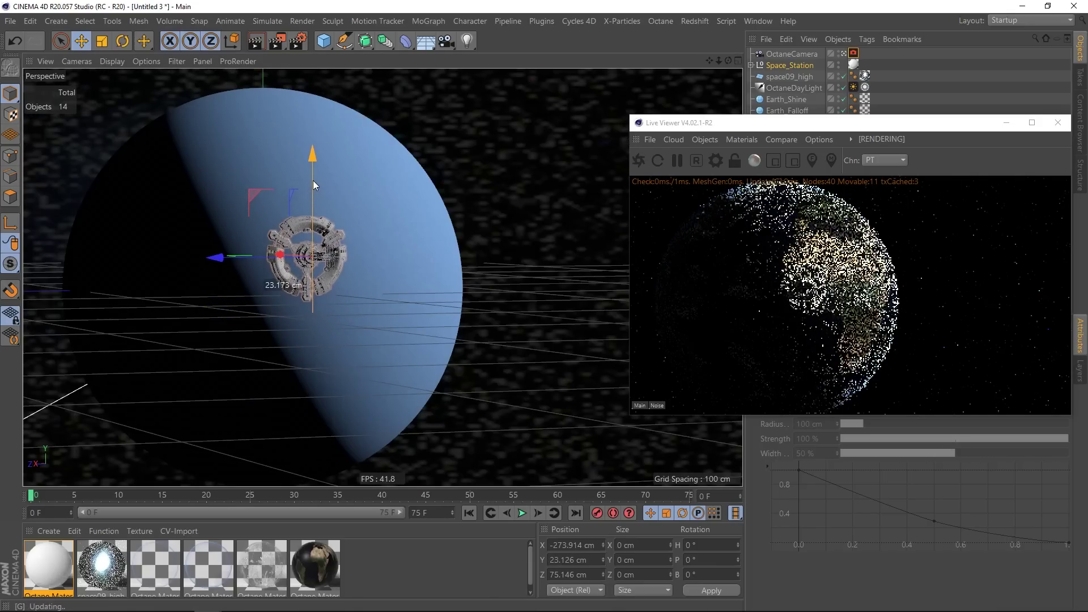
drag(224, 257, 250, 260)
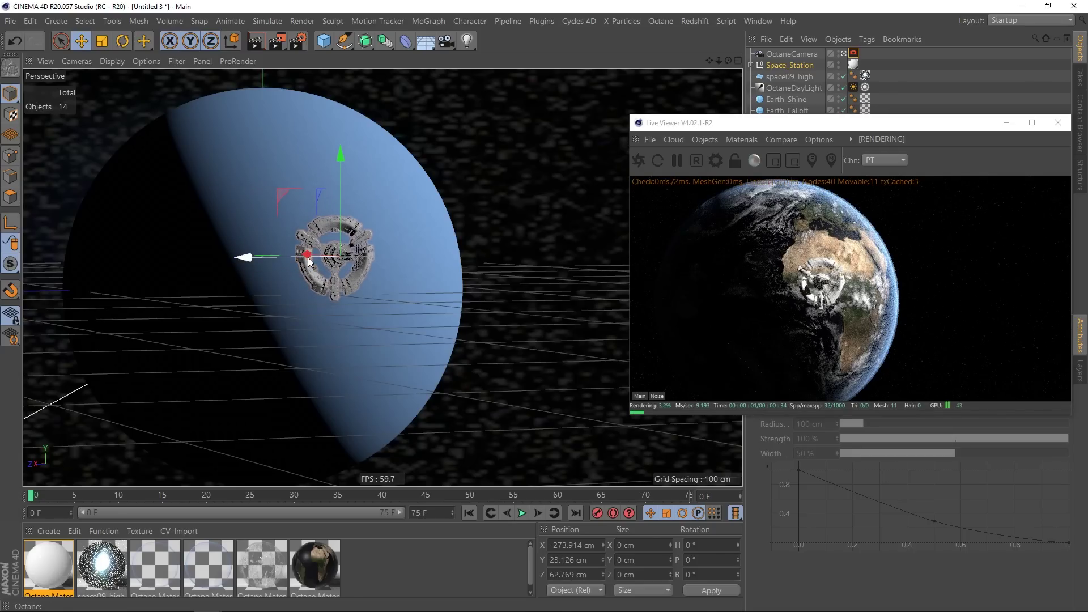
drag(309, 259, 436, 167)
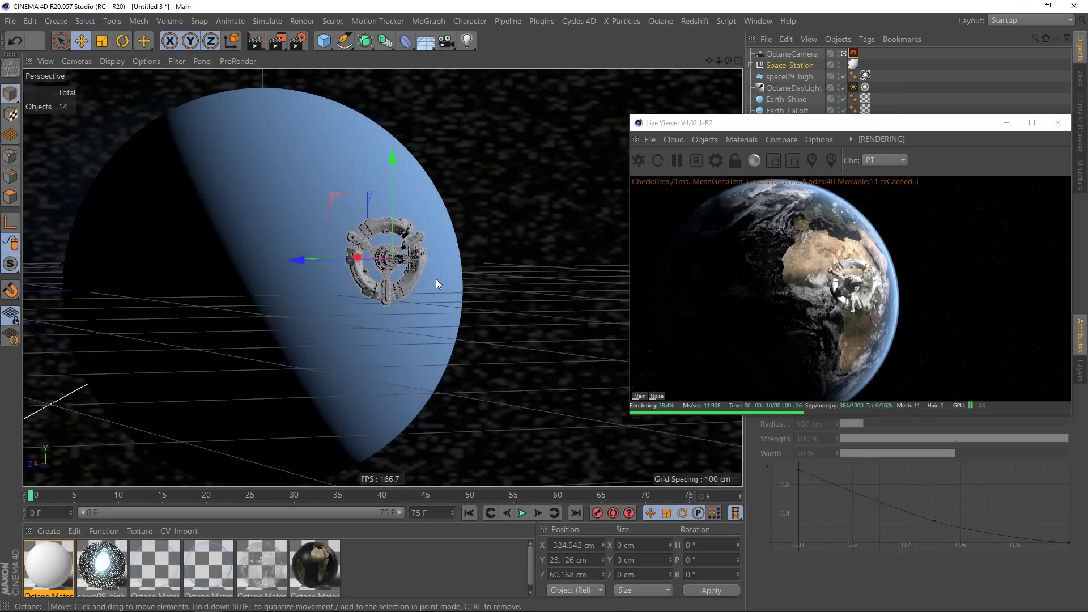
Duplicate the OctaneCamera, dolly the copy in close to the space station, about X -698 cm and Z 221 cm, and return to the original camera's view
click(795, 54)
key(ctrl+c)
key(ctrl+v)
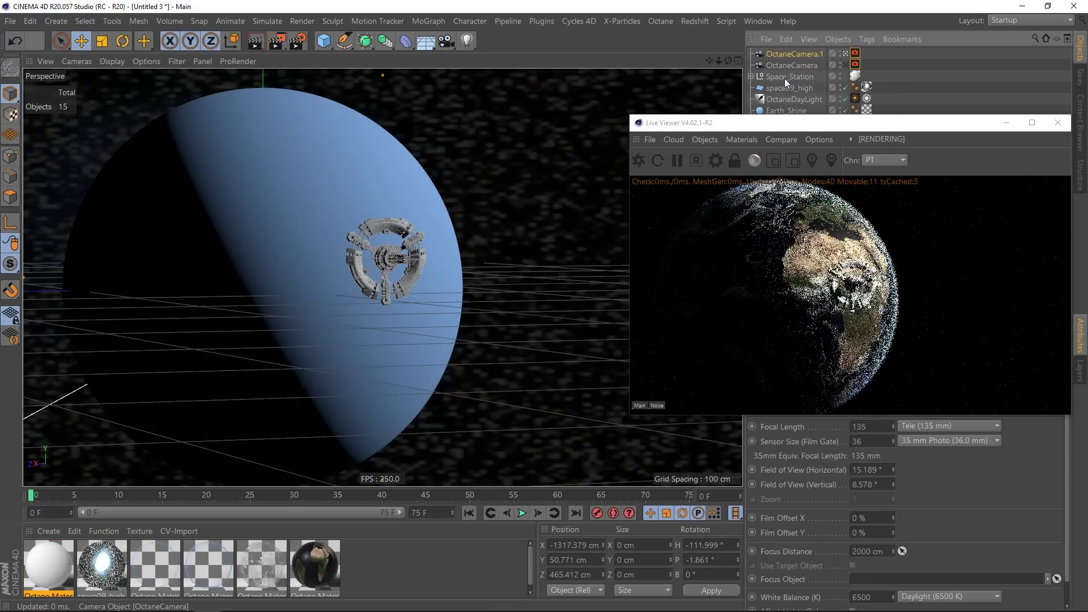
drag(392, 272, 412, 263)
alt+right_drag(412, 264, 918, 300)
alt+right_drag(359, 264, 342, 263)
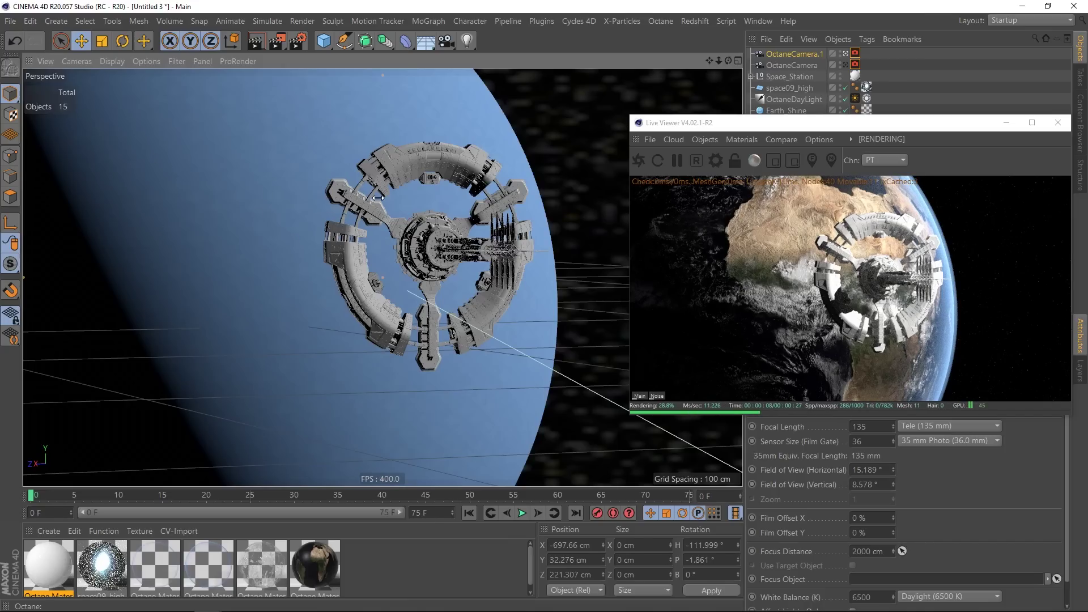
key(ctrl+z)
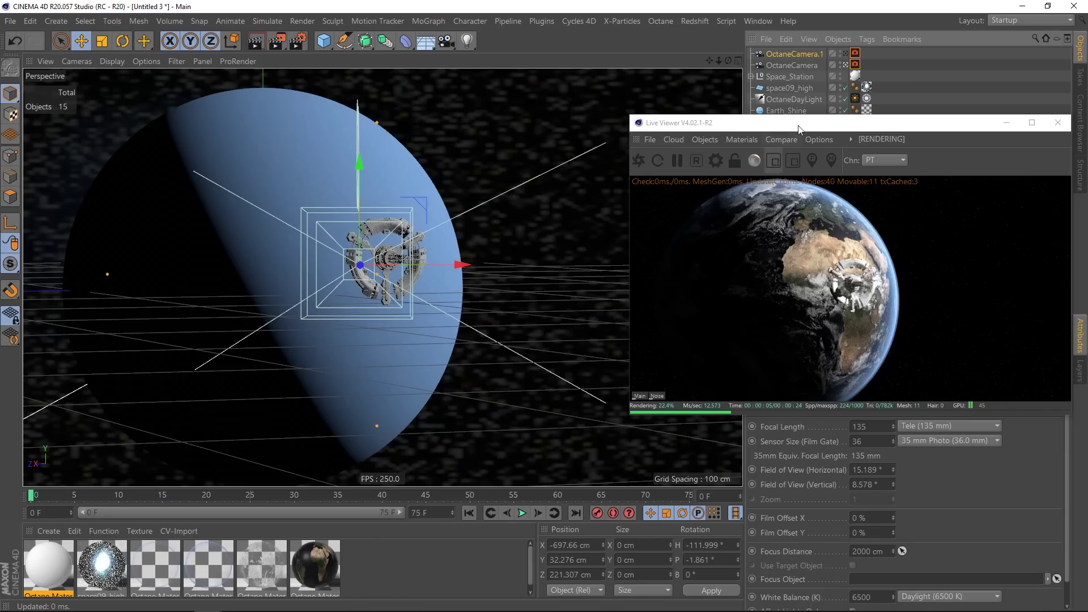
Move the Live Viewer clear of the object list and enable the Camera Imager on both Octane camera tags together
drag(802, 126, 400, 104)
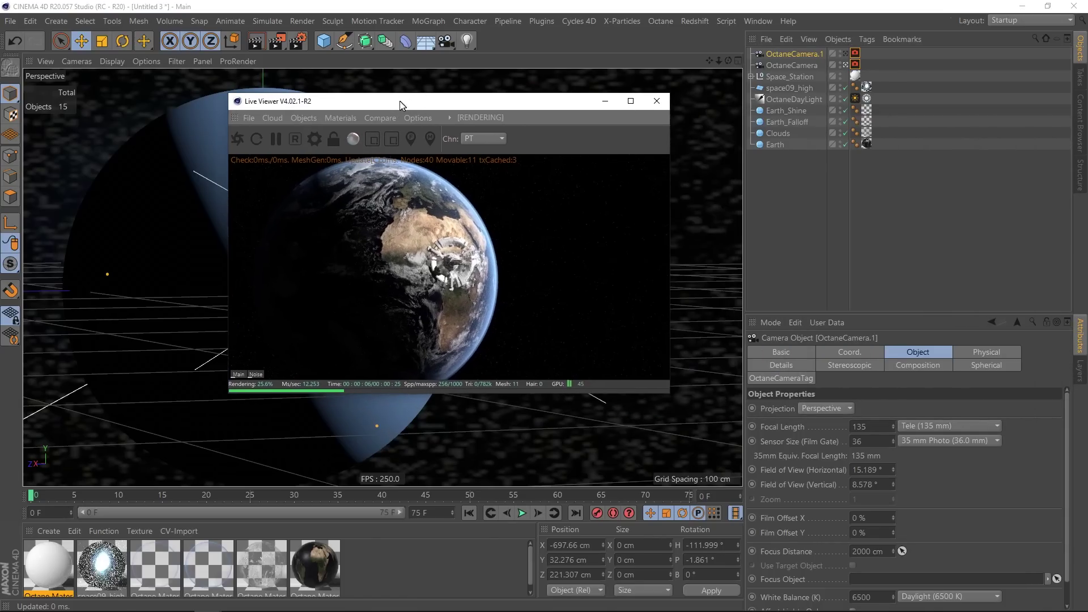
click(855, 64)
ctrl+click(855, 53)
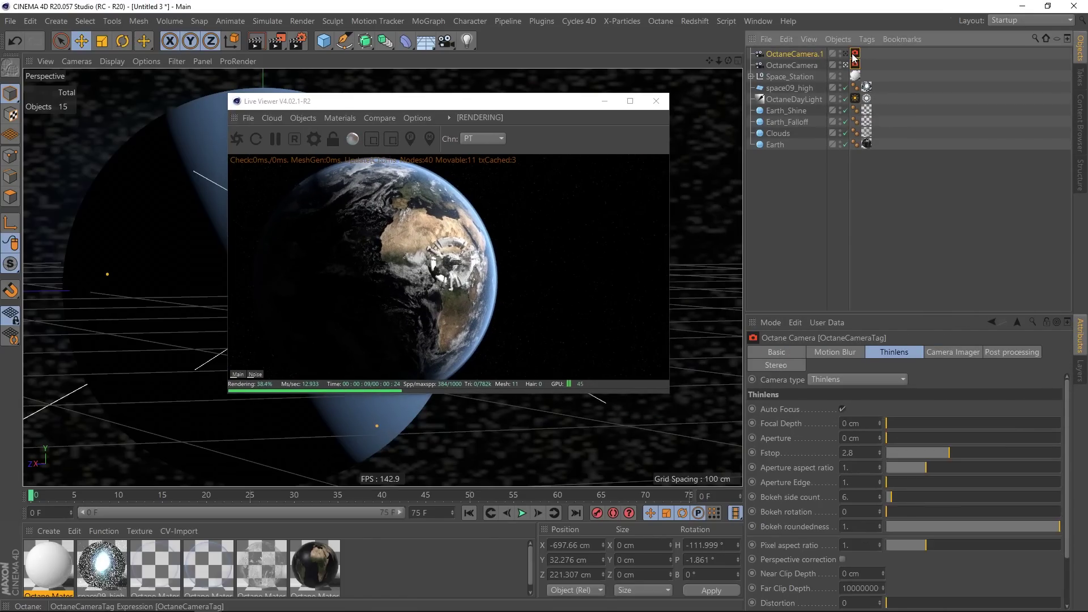
click(953, 352)
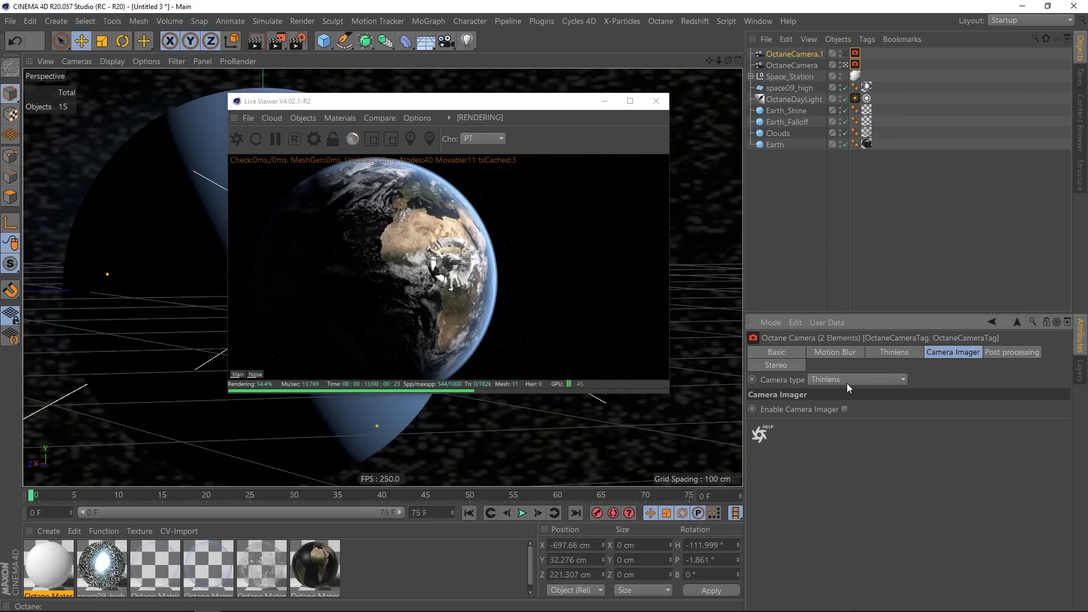
click(845, 409)
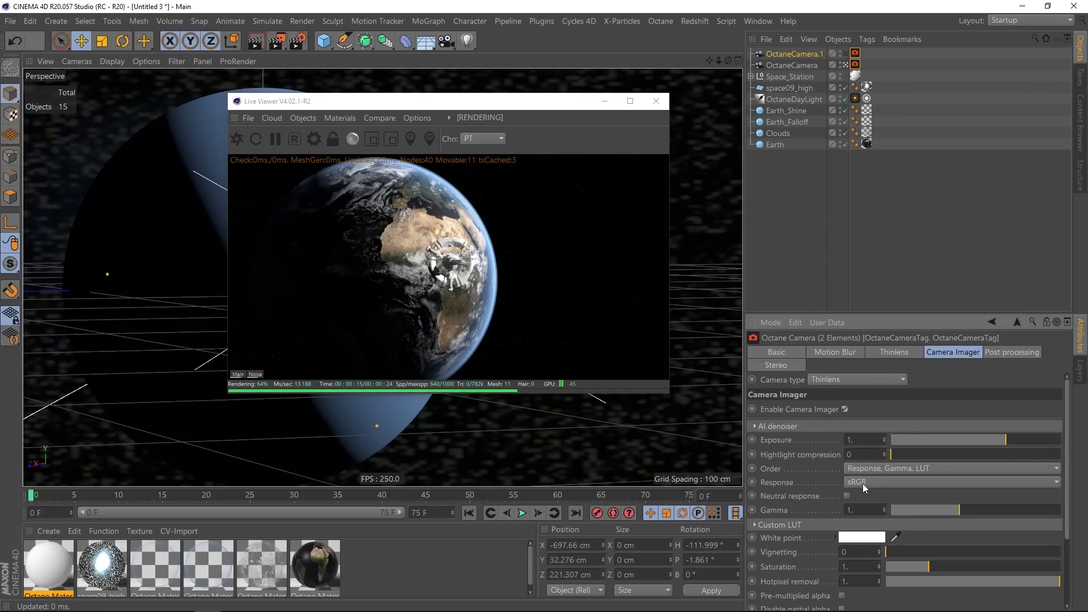
Try out the Camera Imager responses from Linear up to Kodachrome_25 on both cameras and set the gamma to 2.2
click(883, 482)
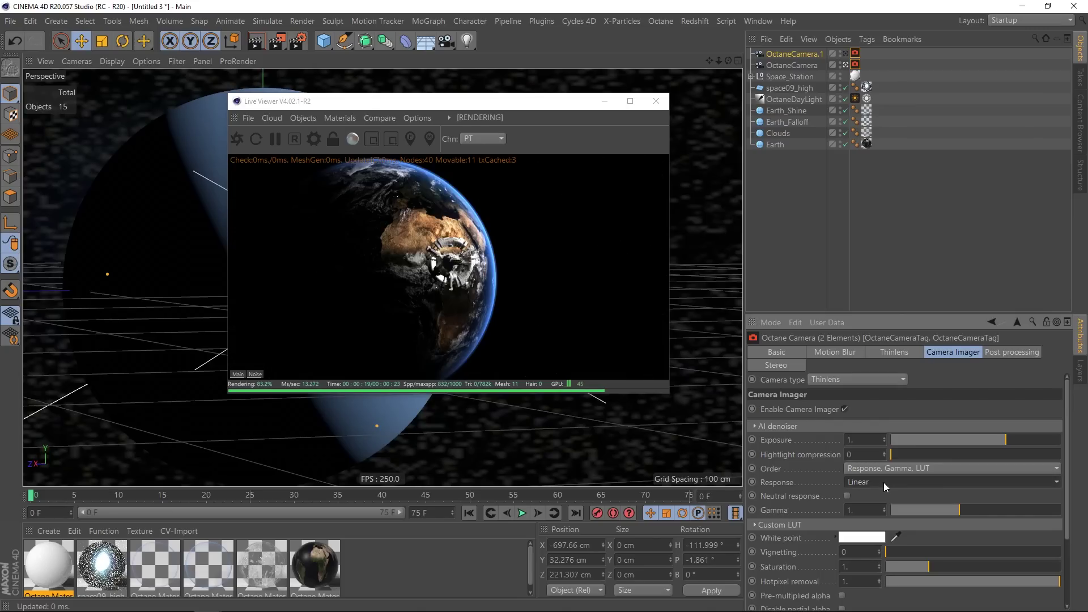
scroll(883, 482, down, 2)
scroll(885, 486, down, 2)
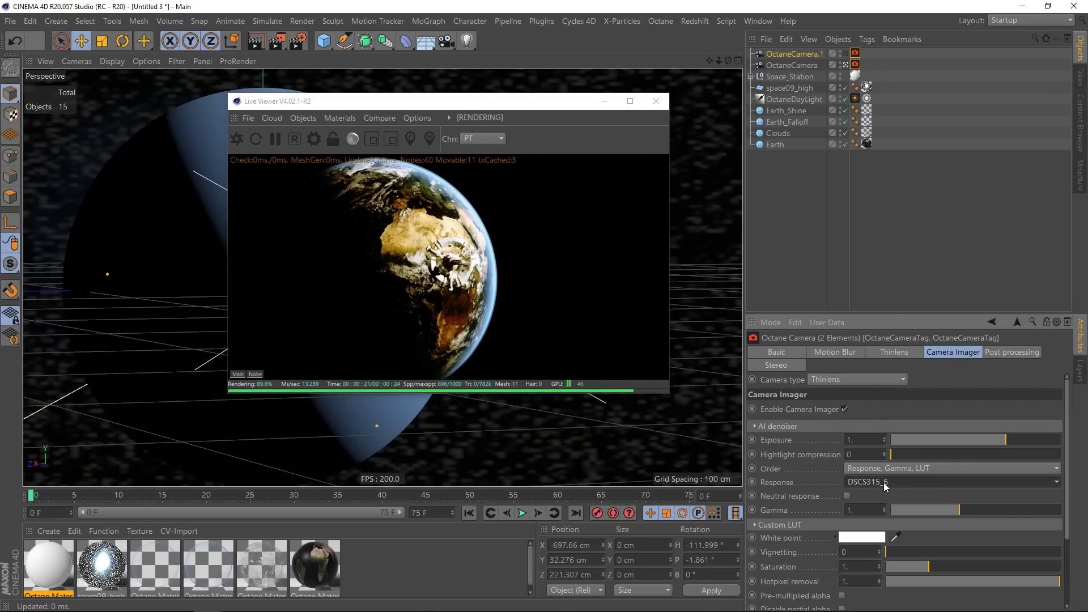
scroll(886, 486, down, 2)
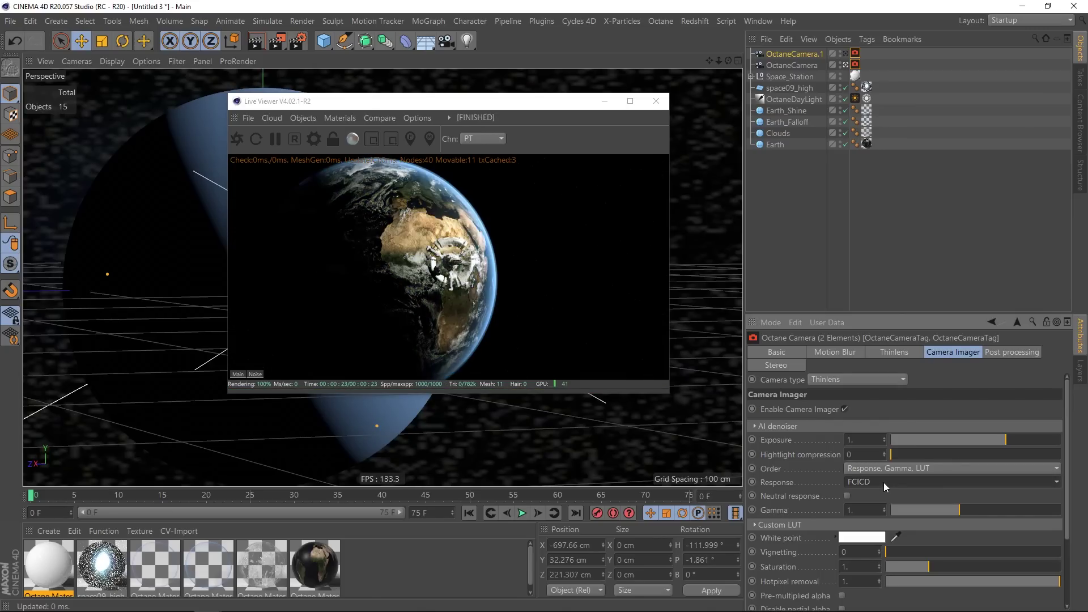
scroll(886, 486, down, 1)
scroll(883, 482, down, 2)
scroll(884, 482, down, 1)
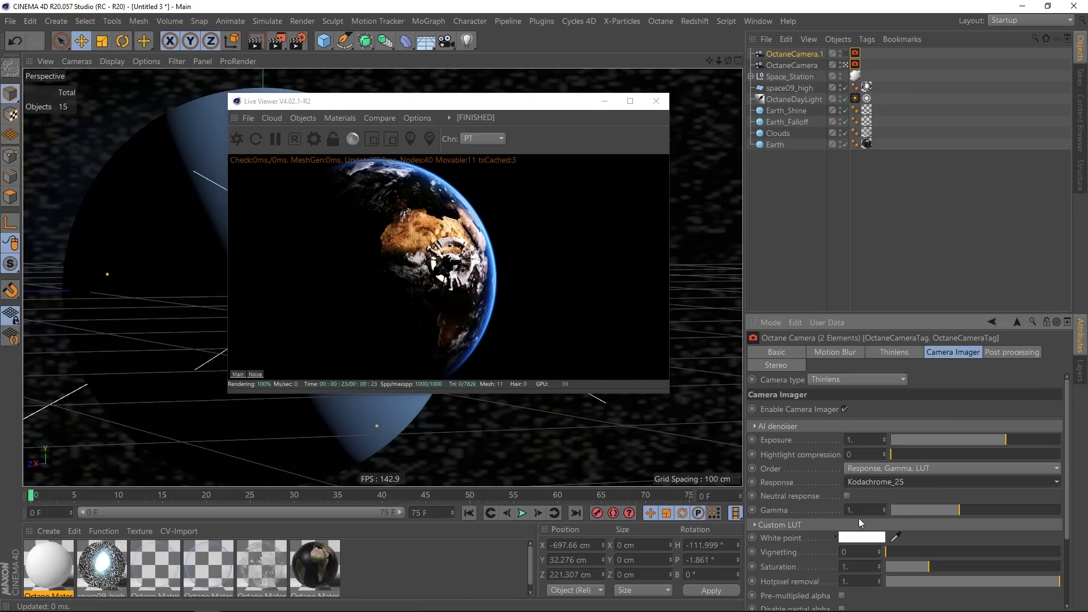
text(2.2)
key(Return)
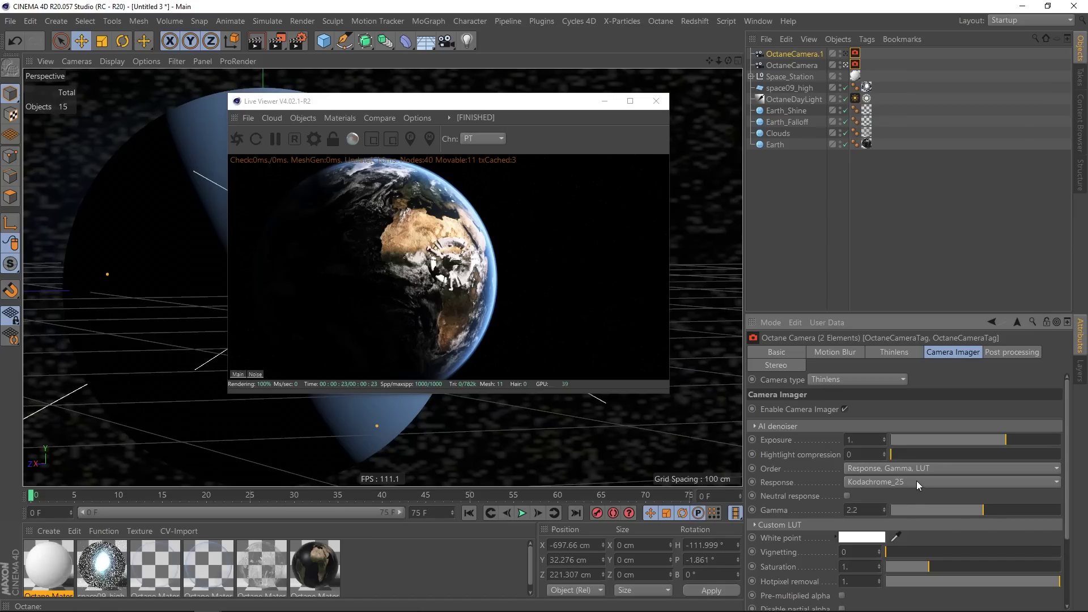
Compare the neighbouring film responses up to Ektachrome_E100SCD and settle on Kodachrome_200CD for both cameras
scroll(917, 481, down, 1)
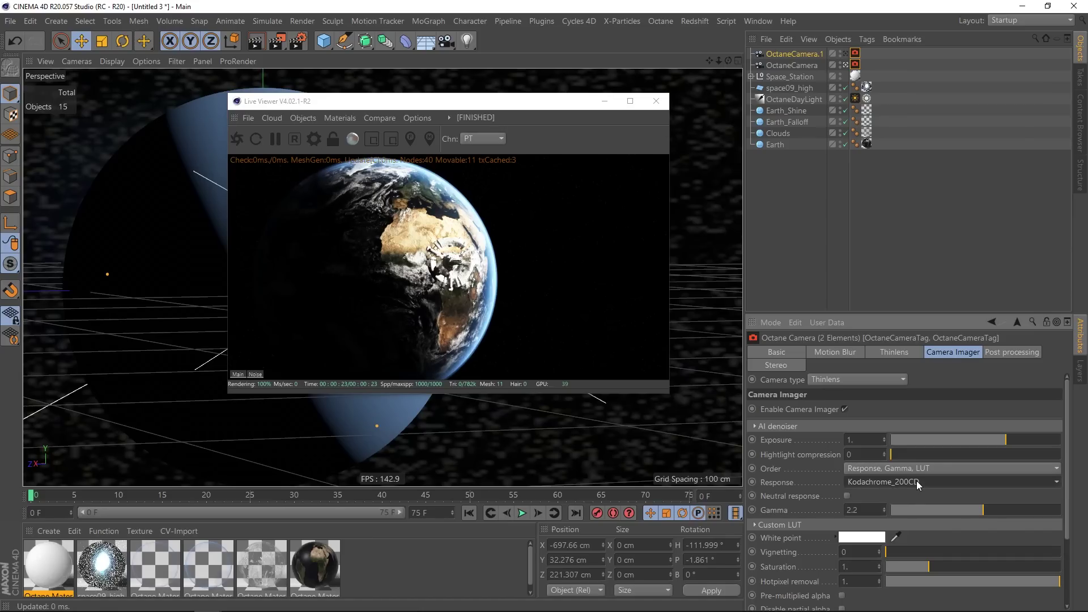
scroll(917, 481, down, 1)
scroll(916, 481, down, 1)
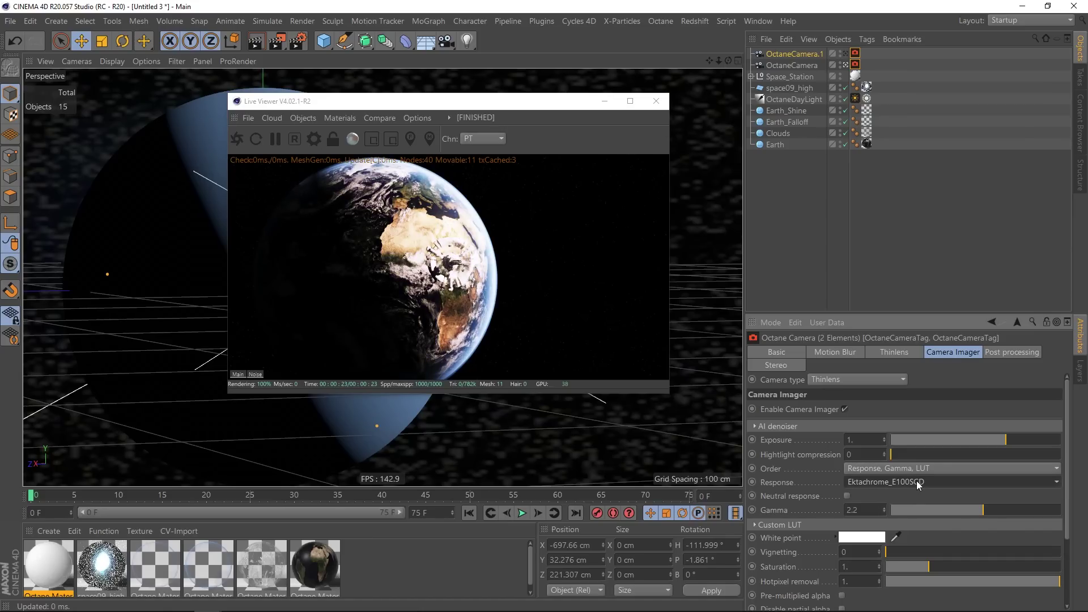
scroll(917, 481, up, 2)
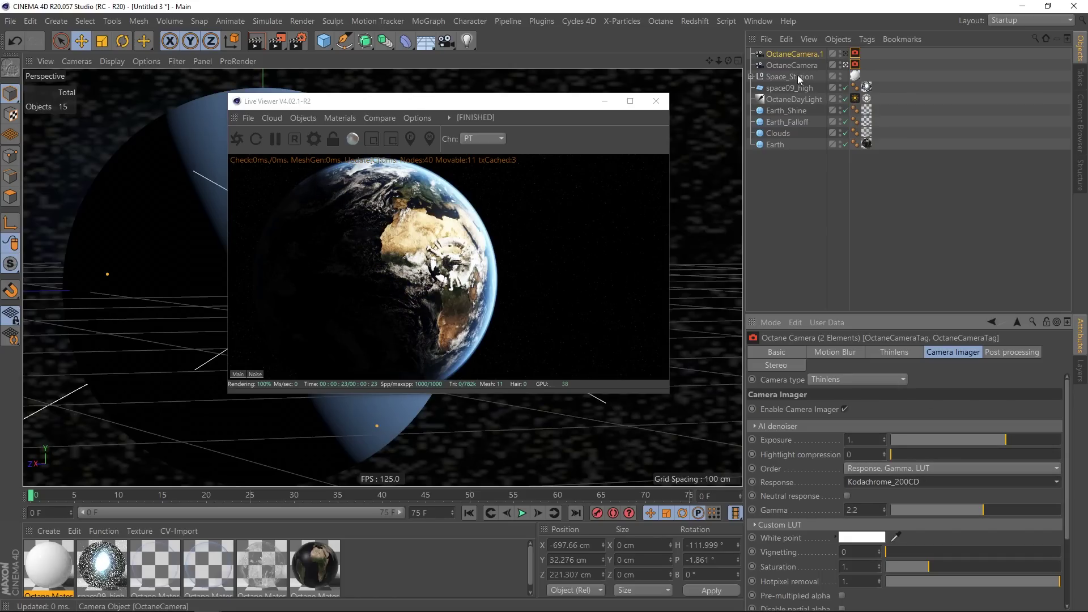
Lower the OctaneDayLight's power to about 0.66 in its DayLight tag
click(856, 98)
drag(880, 410, 876, 410)
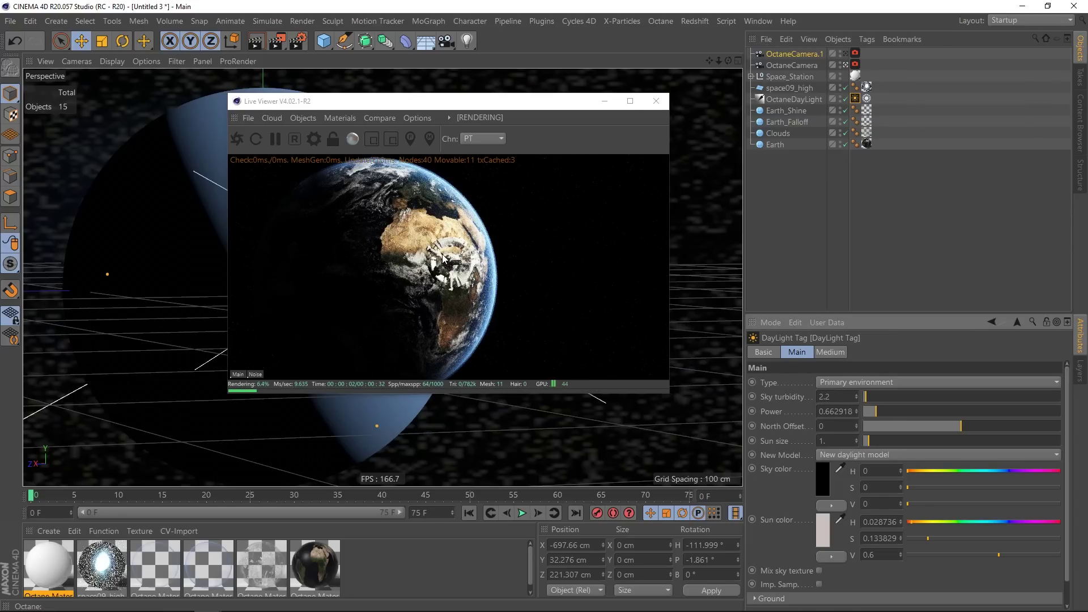
Enable post processing on both Octane camera tags and raise their bloom power above 1
click(855, 64)
ctrl+click(856, 53)
click(999, 353)
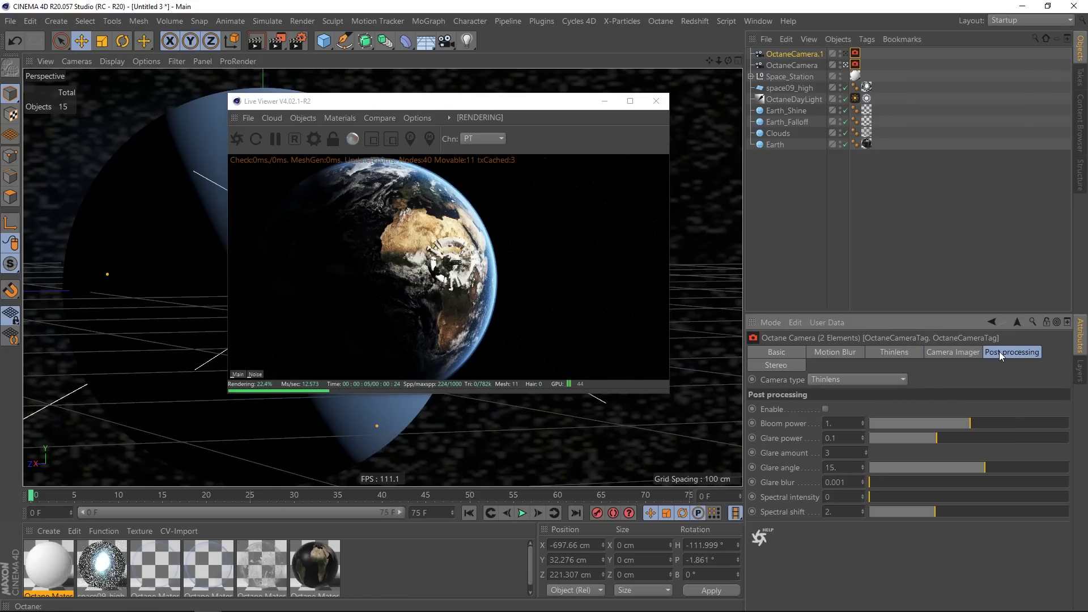
click(825, 408)
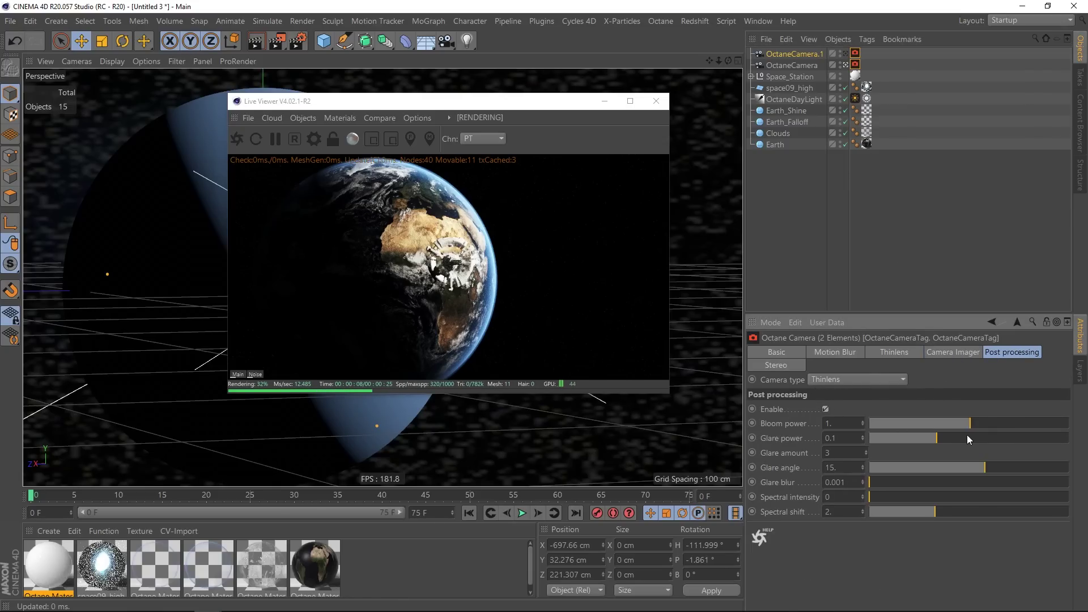
drag(972, 424, 1010, 426)
Enlarge the Live Viewer and raise the Texture Emission power of the space09_high star material to about 30.9
drag(671, 397, 953, 566)
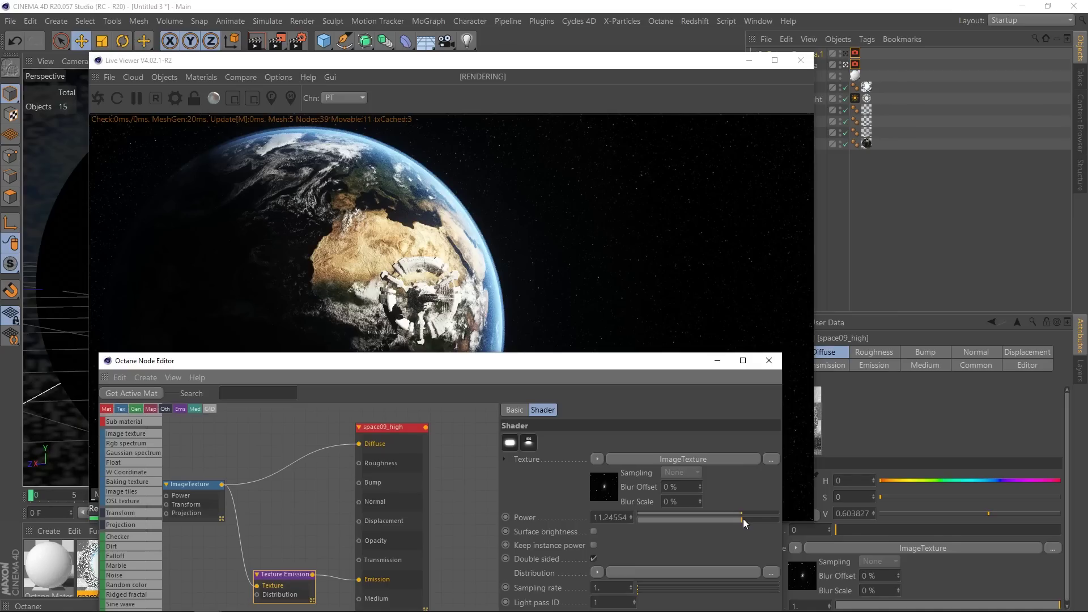
click(744, 518)
drag(747, 516, 753, 516)
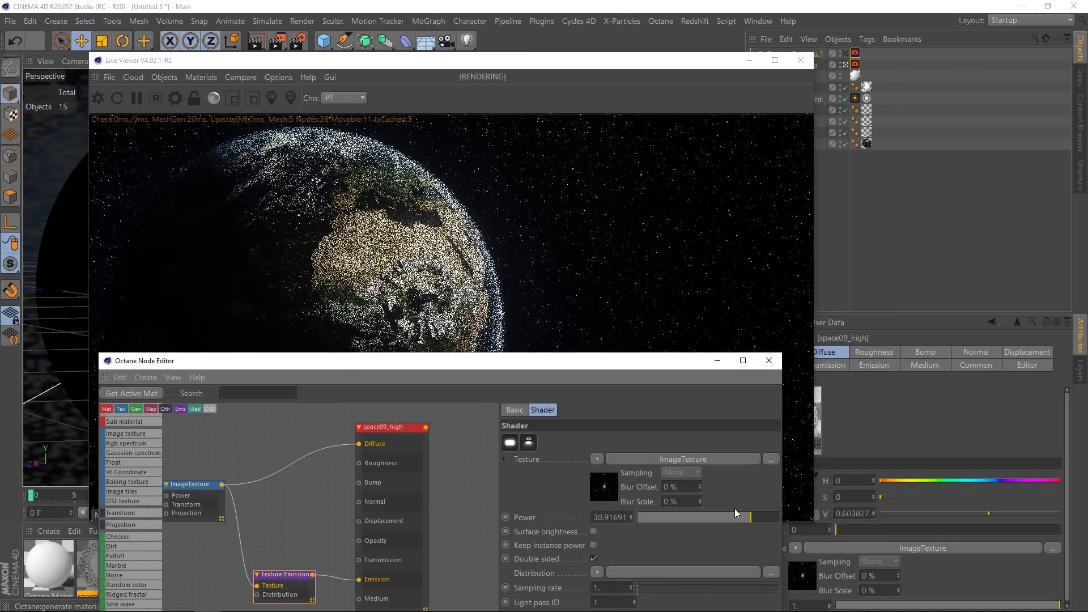
click(717, 363)
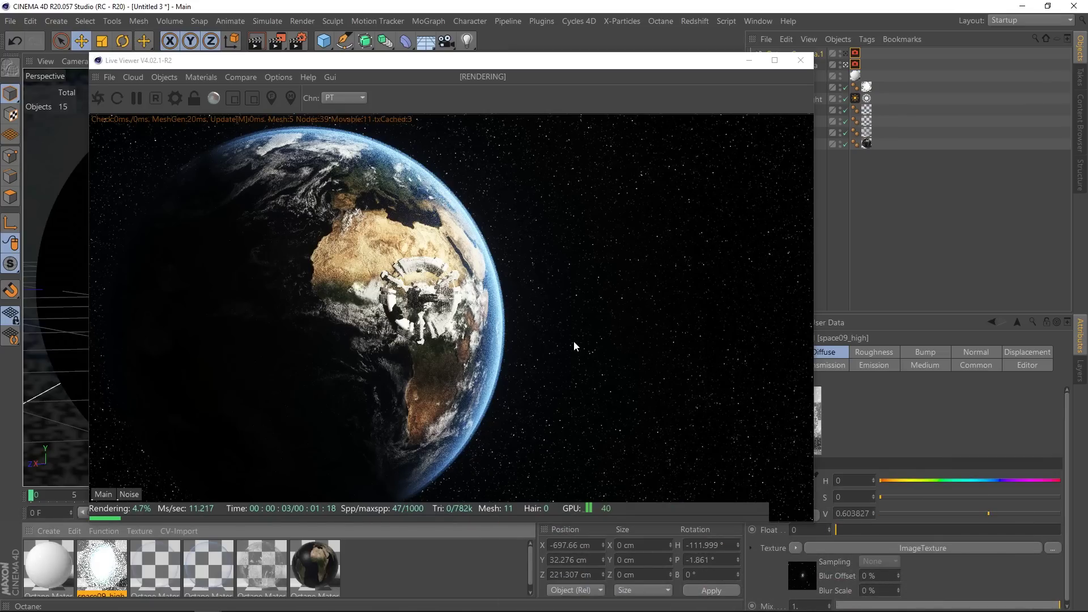